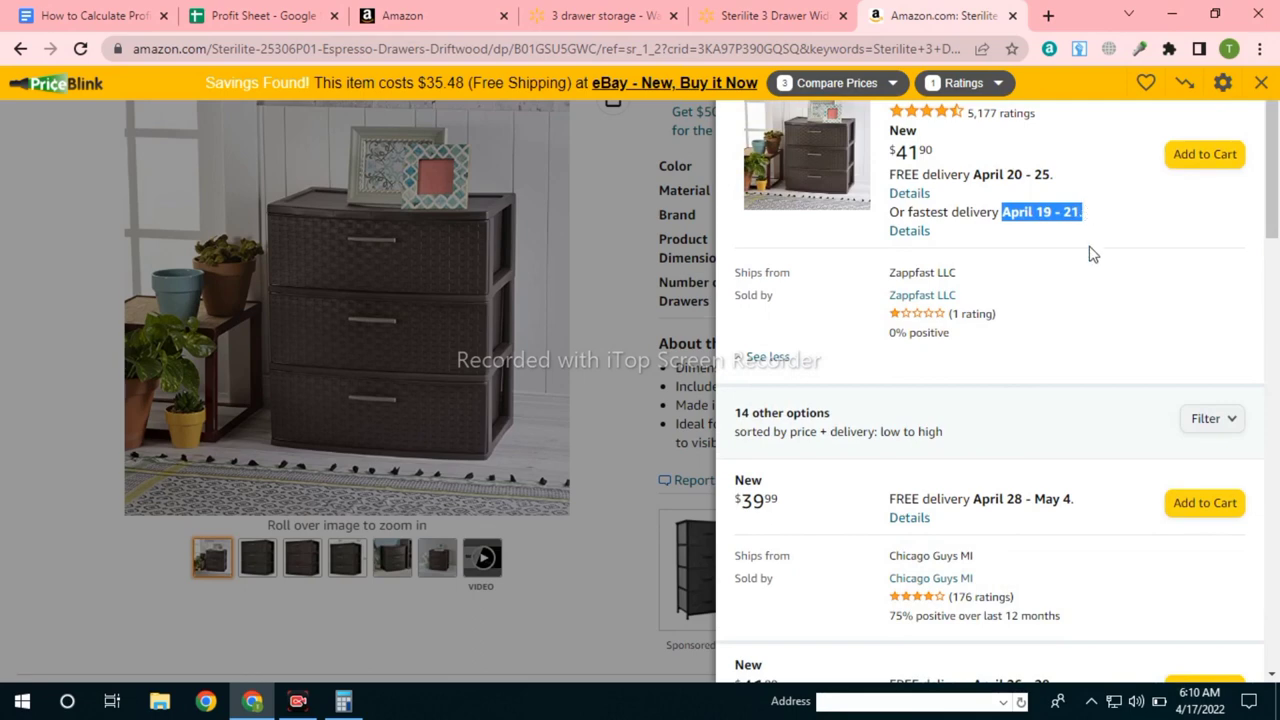
Compare the featured Amazon offer's delivery dates with those of the $39.99 offer, and close the price banner and the offers list.
{"action": "left_click", "coordinate": [991, 505]}
{"action": "left_click_drag", "start_coordinate": [991, 505], "coordinate": [1111, 512]}
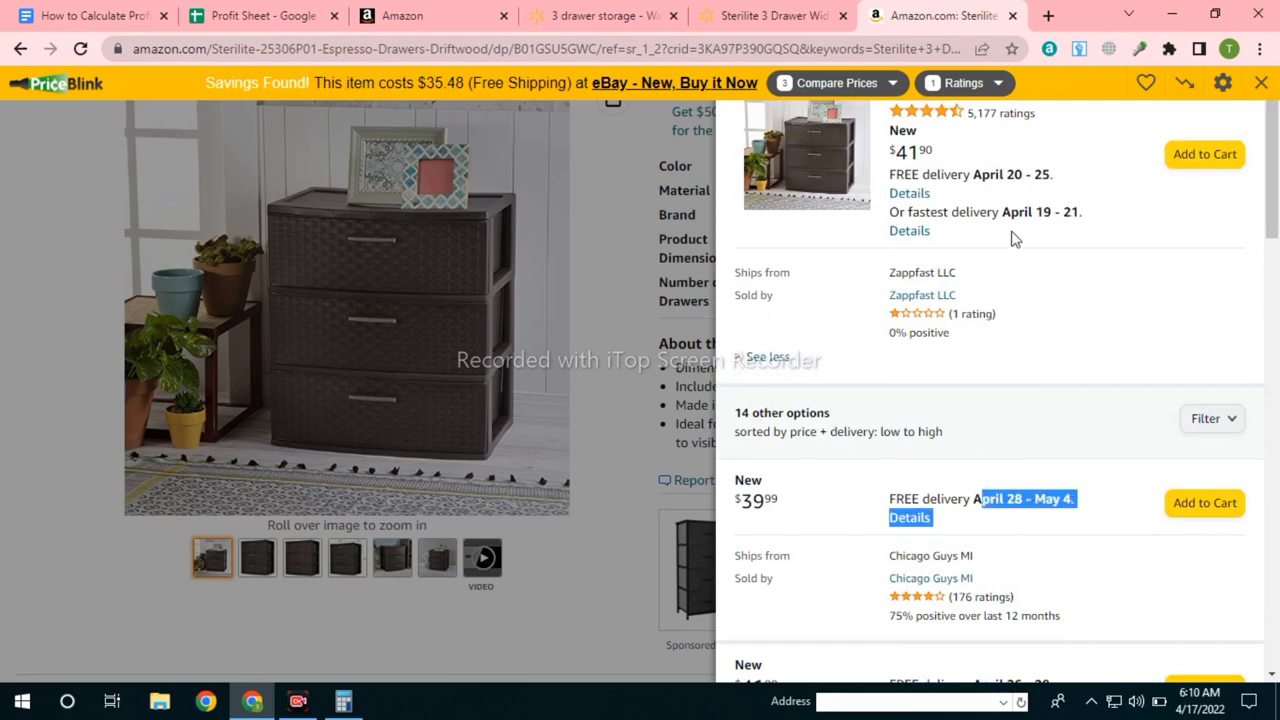
{"action": "left_click_drag", "start_coordinate": [1000, 212], "coordinate": [1108, 217]}
{"action": "left_click_drag", "start_coordinate": [971, 500], "coordinate": [1096, 506]}
{"action": "left_click", "coordinate": [1019, 499]}
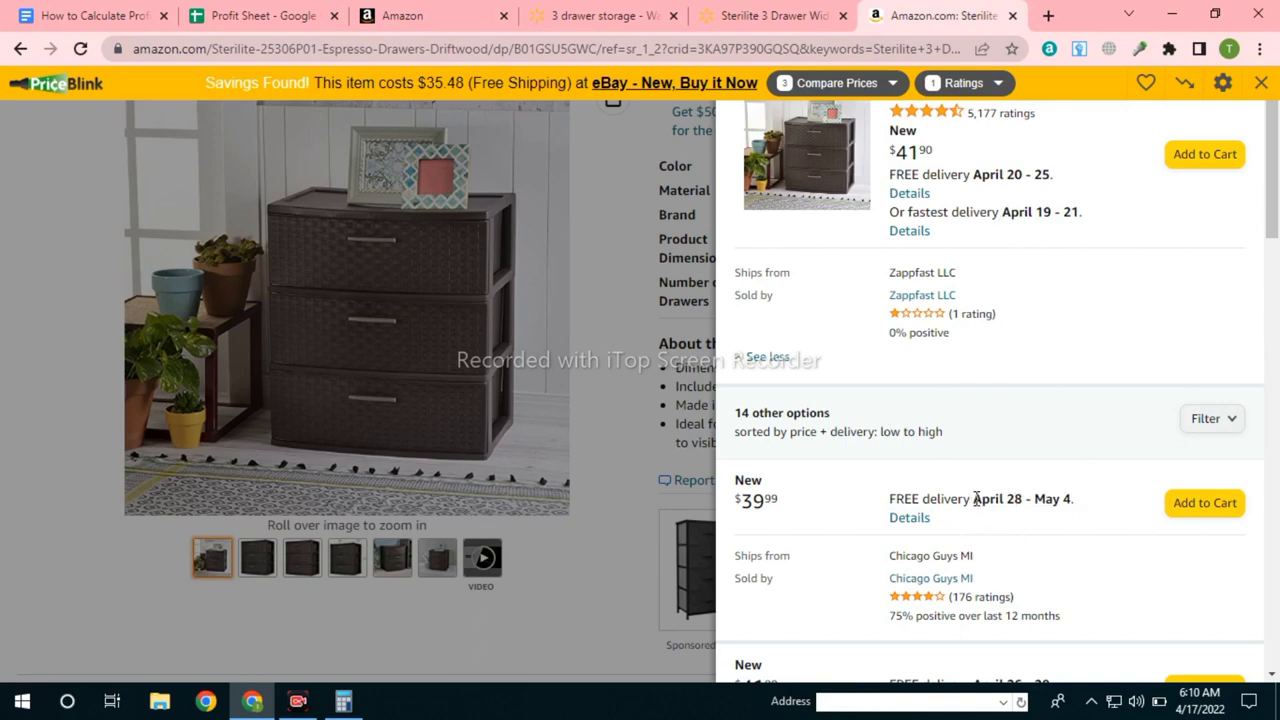
{"action": "left_click_drag", "start_coordinate": [973, 500], "coordinate": [1092, 502]}
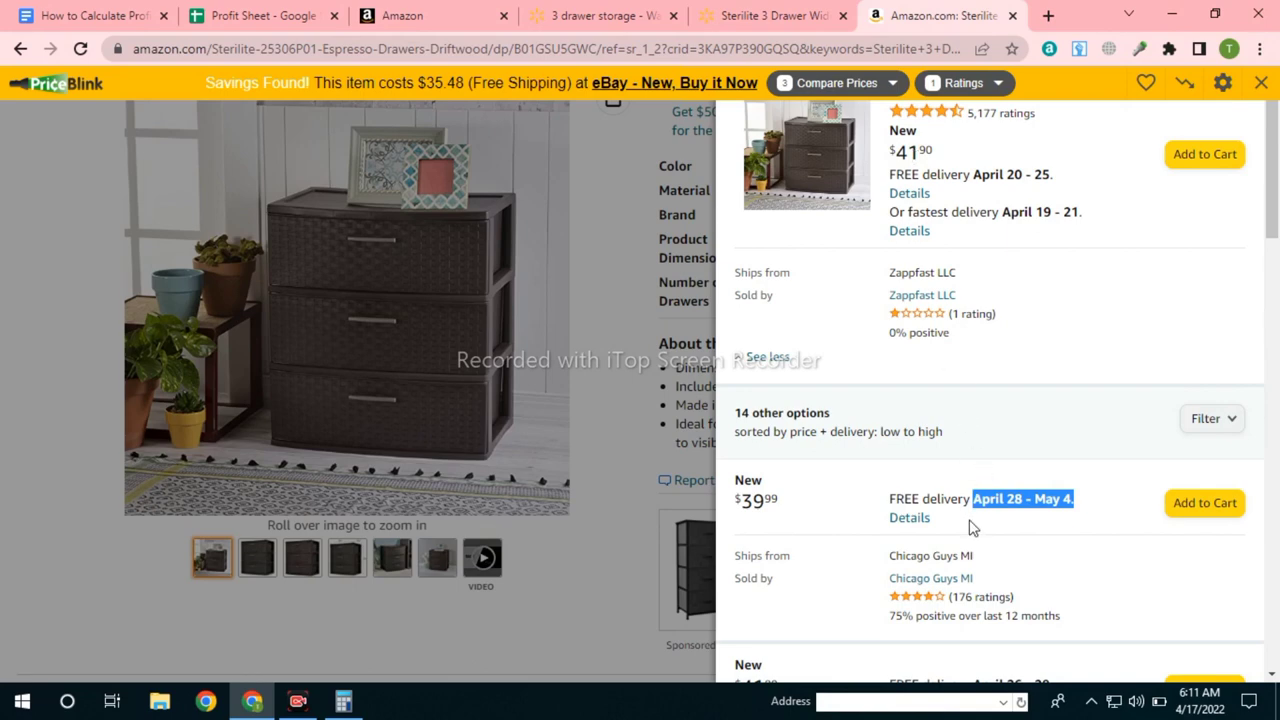
{"action": "left_click_drag", "start_coordinate": [776, 502], "coordinate": [741, 502]}
{"action": "left_click", "coordinate": [765, 507]}
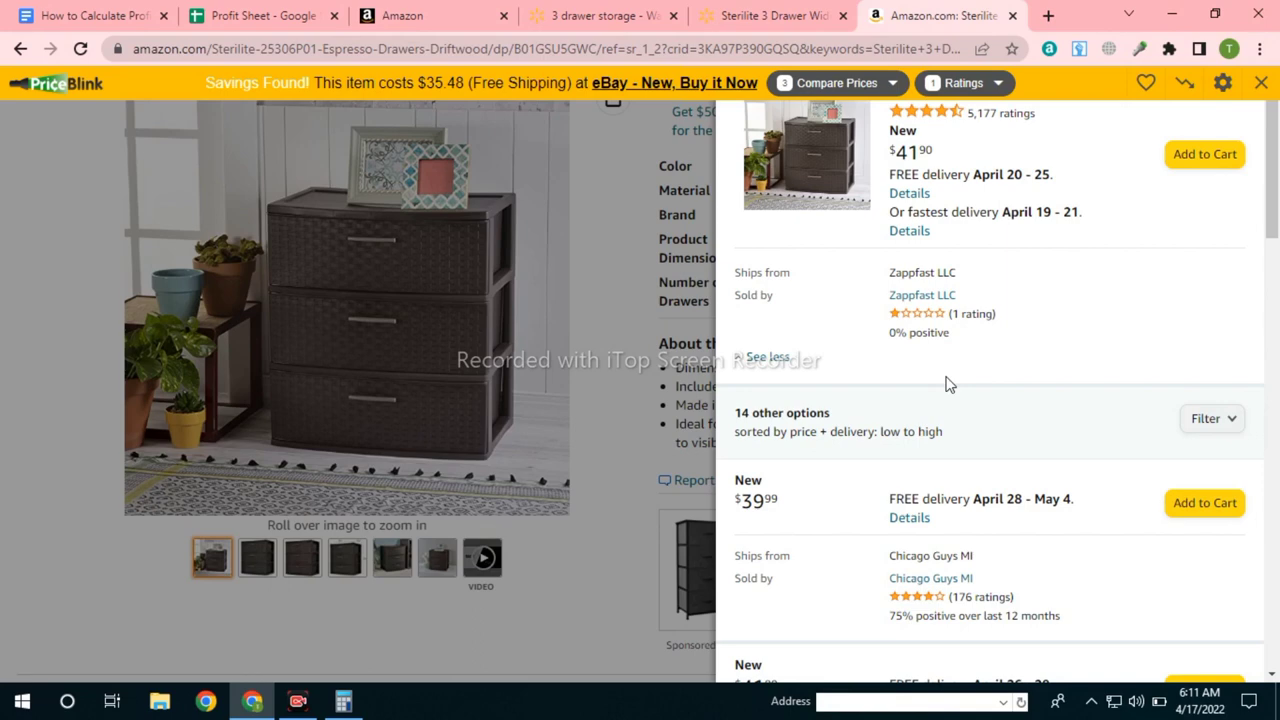
{"action": "left_click", "coordinate": [1261, 83]}
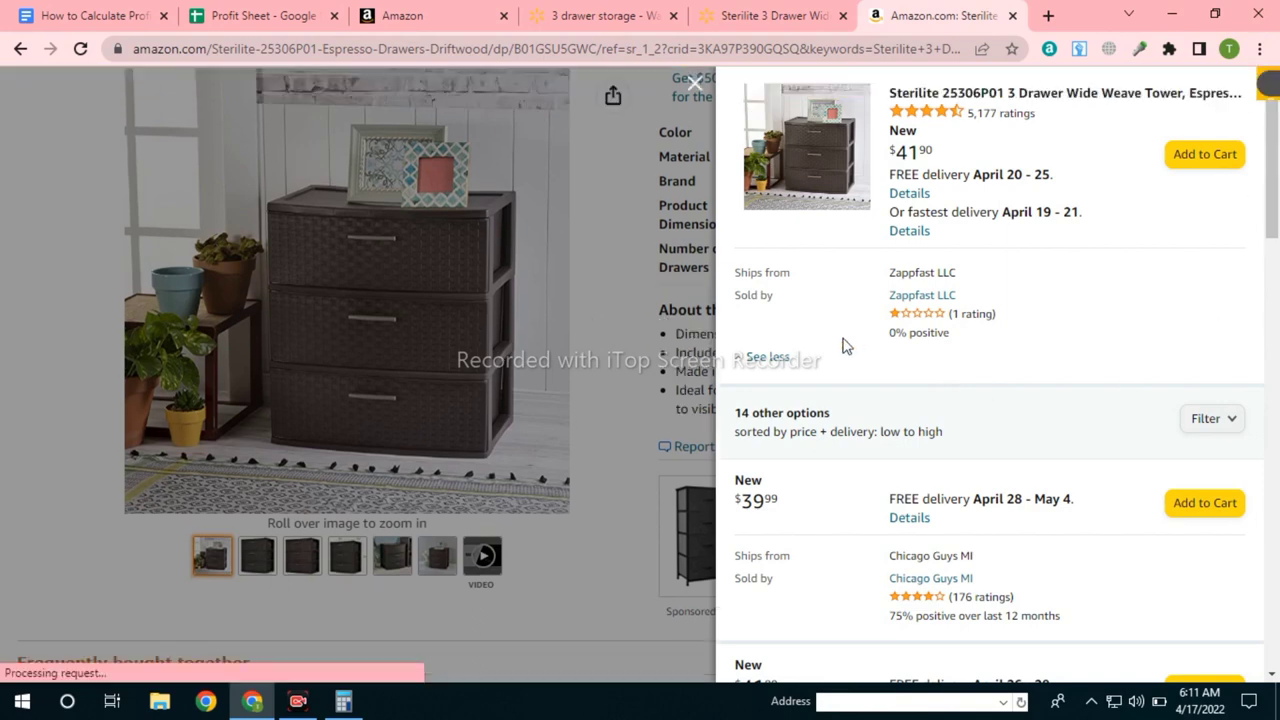
{"action": "left_click", "coordinate": [695, 84]}
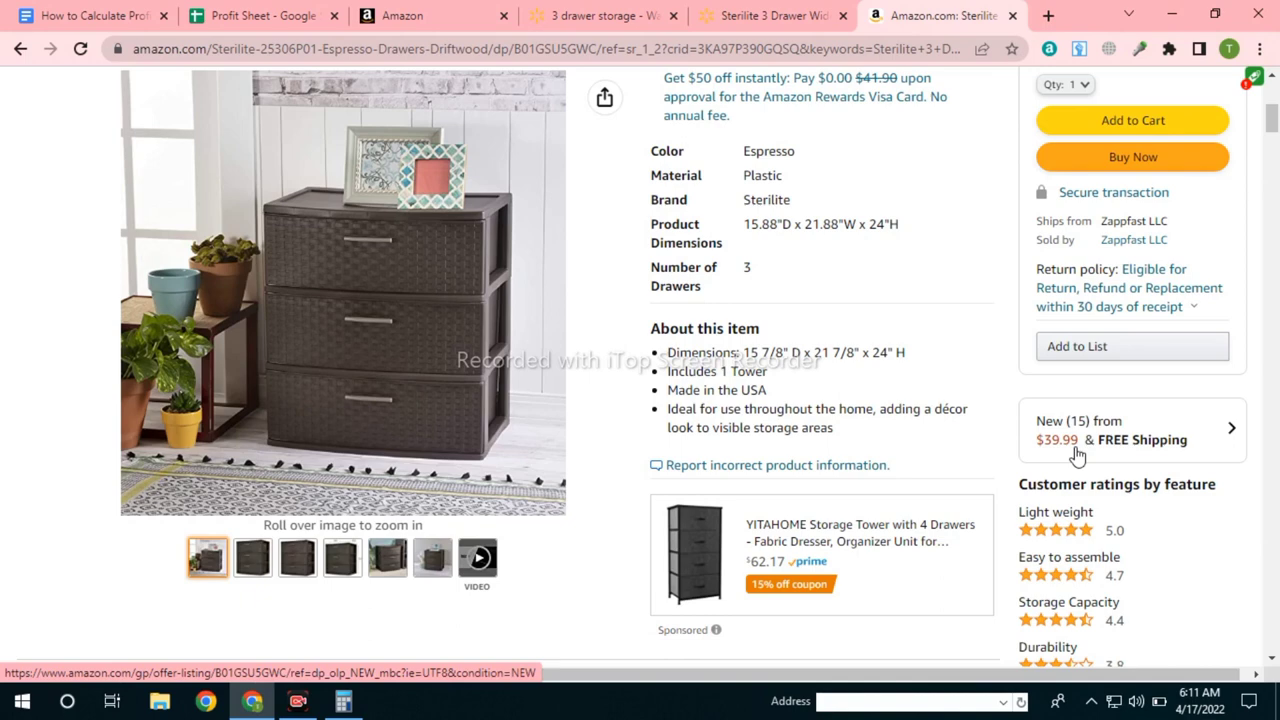
Set the Sell Price in row 2 of the Profit Sheet to 39.99.
{"action": "left_click", "coordinate": [255, 15]}
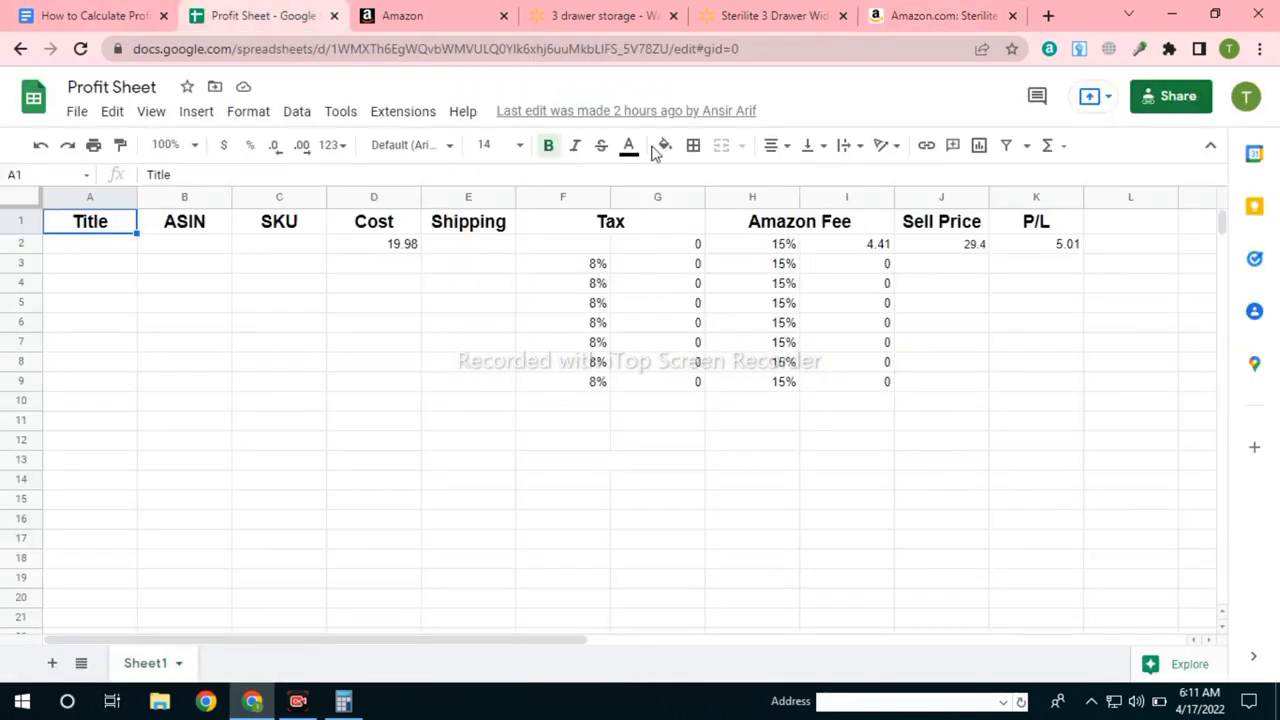
{"action": "left_click", "coordinate": [970, 250]}
{"action": "double_click", "coordinate": [970, 249]}
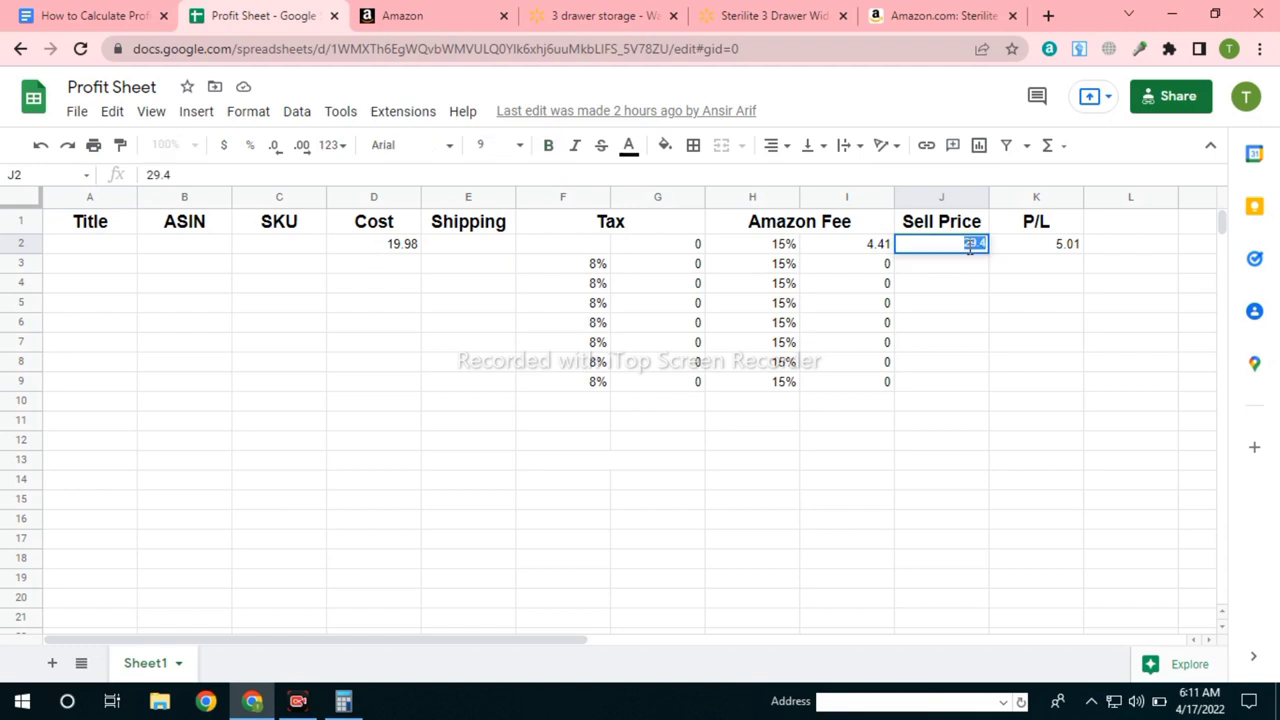
{"action": "type", "text": "39.99"}
{"action": "key", "text": "Return"}
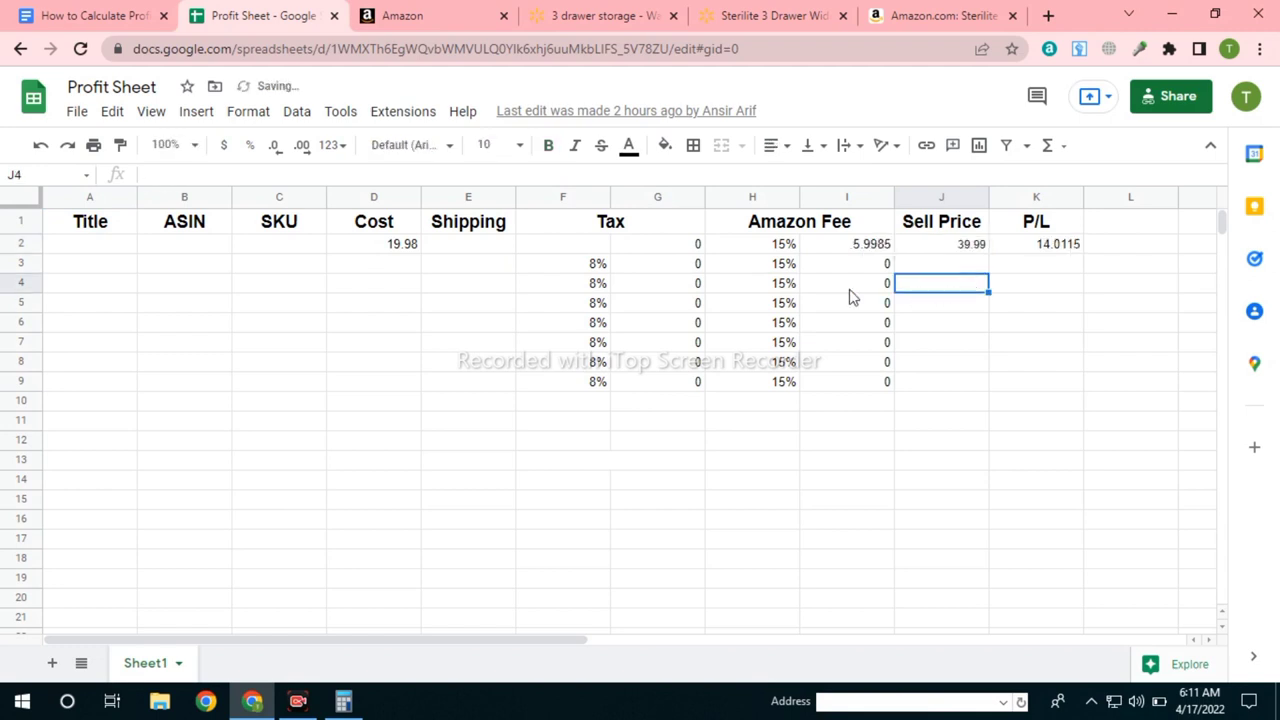
Copy the espresso drawer tower's Walmart price, 29.98, into the Cost cell of row 2 in the Profit Sheet and check its P/L.
{"action": "left_click", "coordinate": [655, 14]}
{"action": "left_click", "coordinate": [725, 14]}
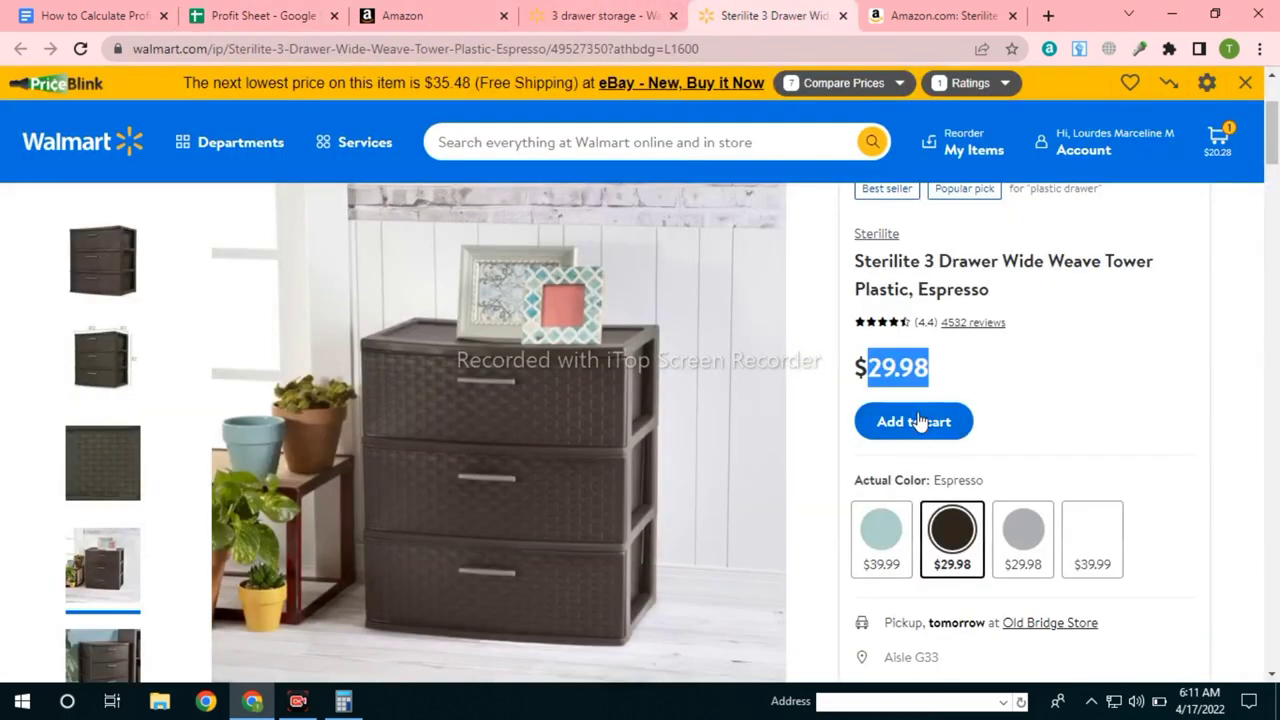
{"action": "right_click", "coordinate": [902, 362]}
{"action": "left_click", "coordinate": [940, 374]}
{"action": "left_click", "coordinate": [265, 15]}
{"action": "double_click", "coordinate": [390, 251]}
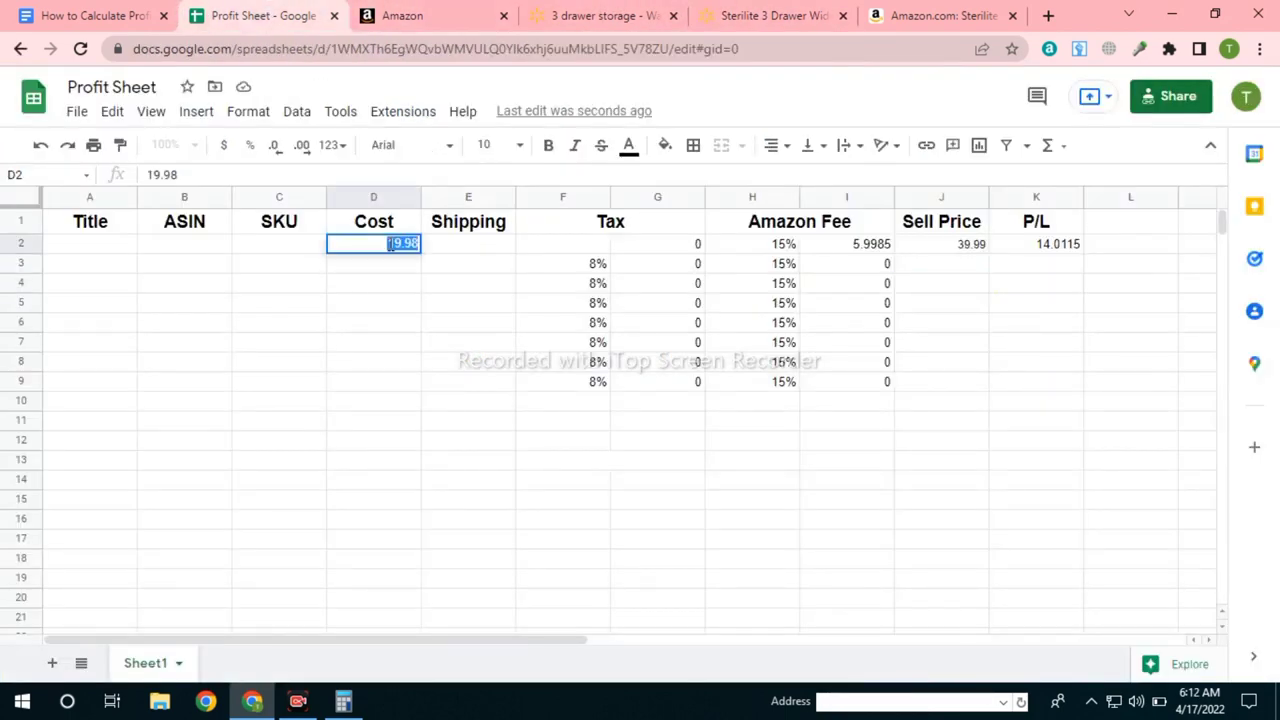
{"action": "right_click", "coordinate": [391, 250]}
{"action": "left_click", "coordinate": [437, 337]}
{"action": "left_click", "coordinate": [463, 322]}
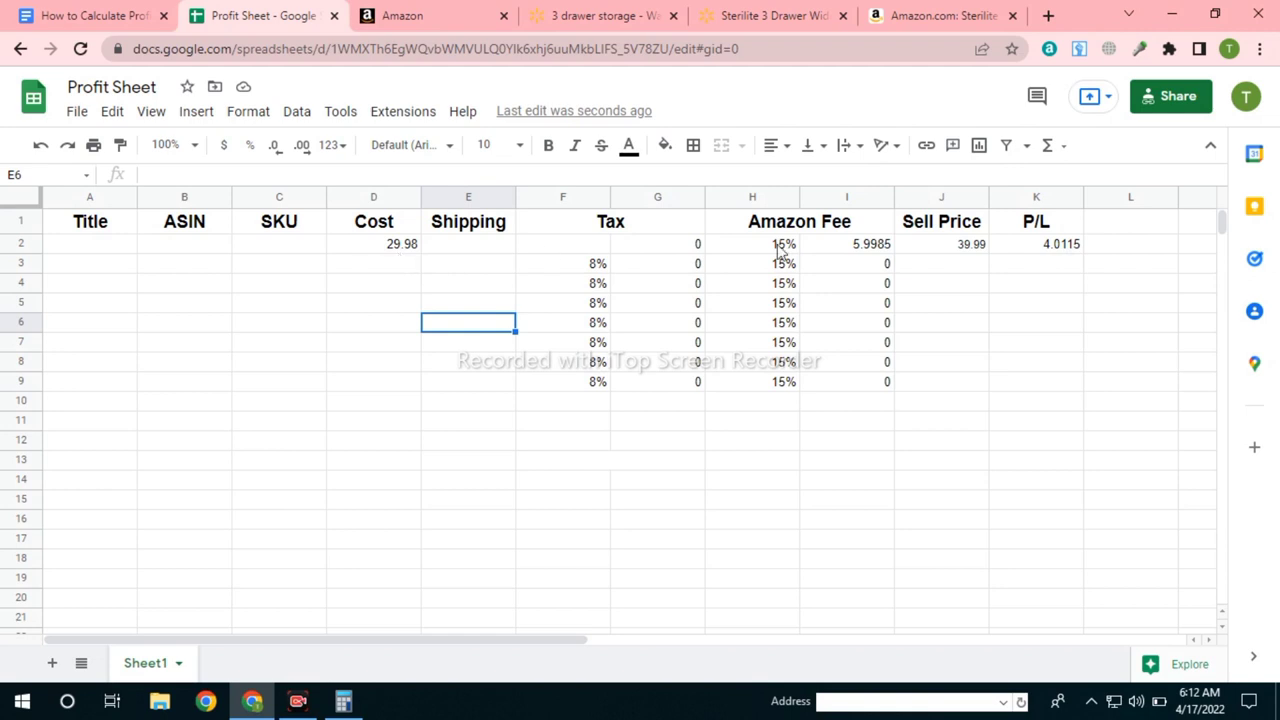
{"action": "left_click", "coordinate": [1067, 251]}
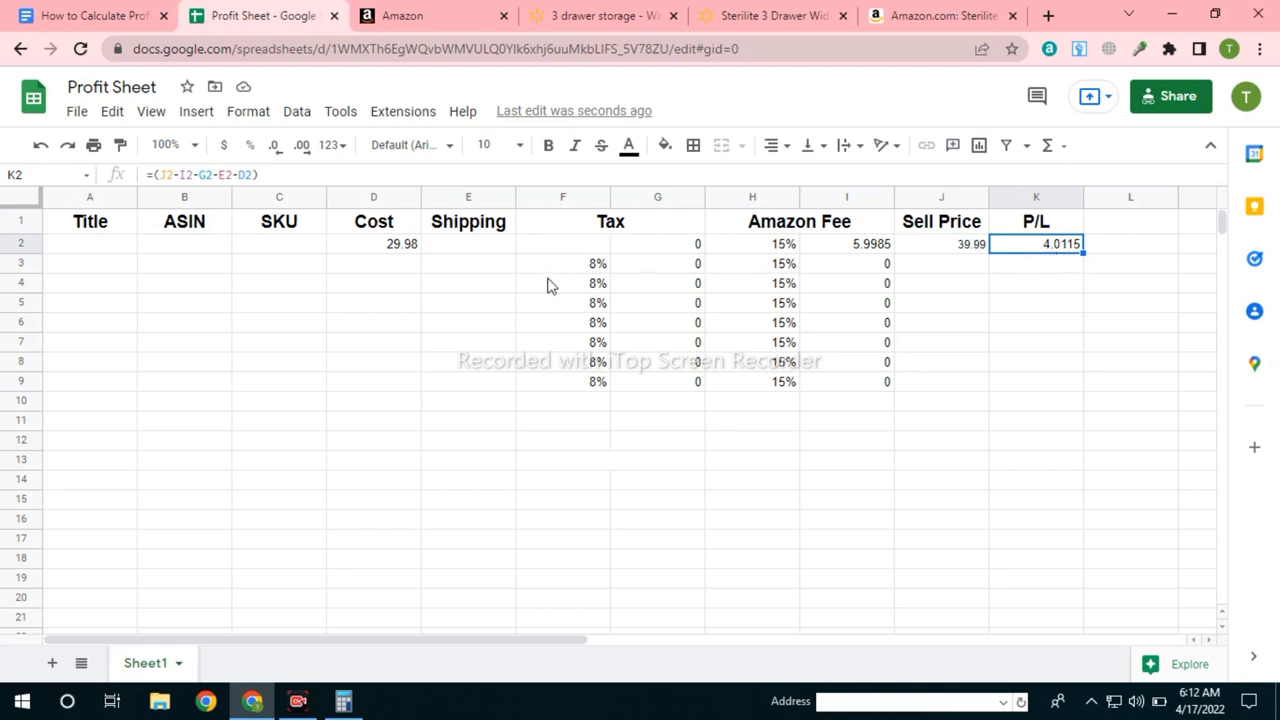
{"action": "left_click", "coordinate": [397, 267]}
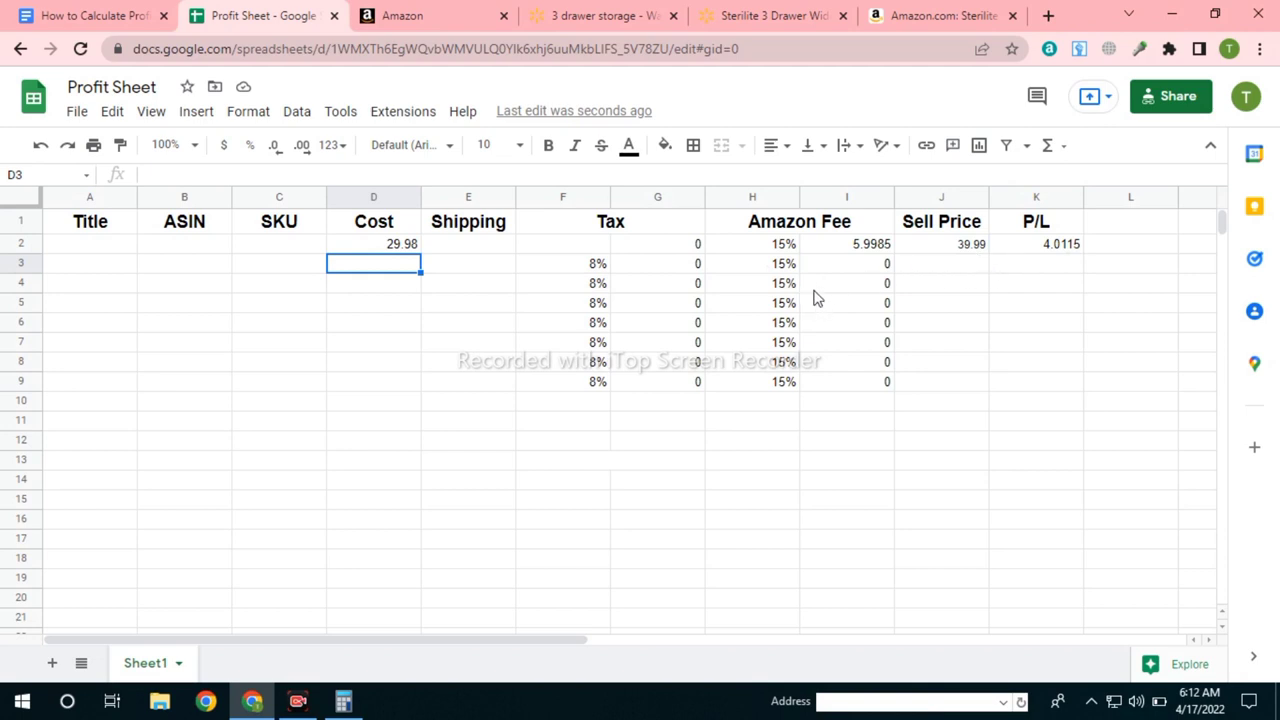
Open the Walmart cart and continue to the order review to examine the estimated taxes and total.
{"action": "left_click", "coordinate": [590, 12]}
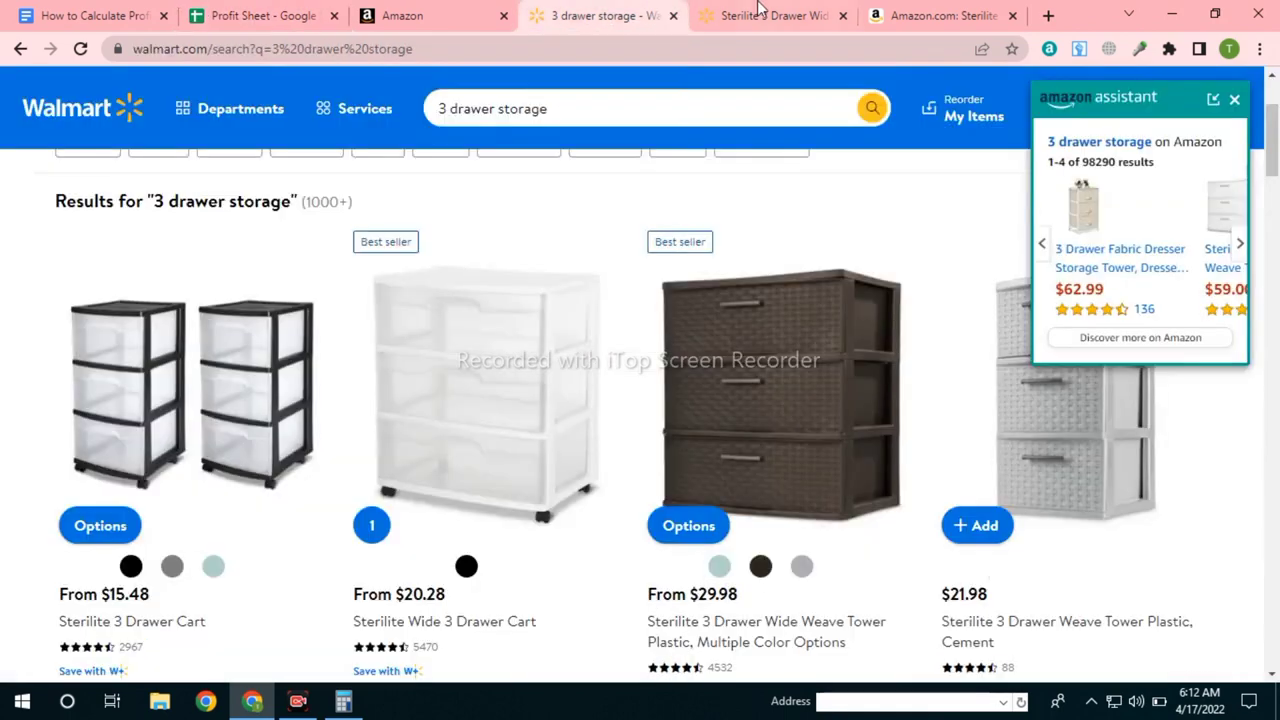
{"action": "left_click", "coordinate": [760, 12]}
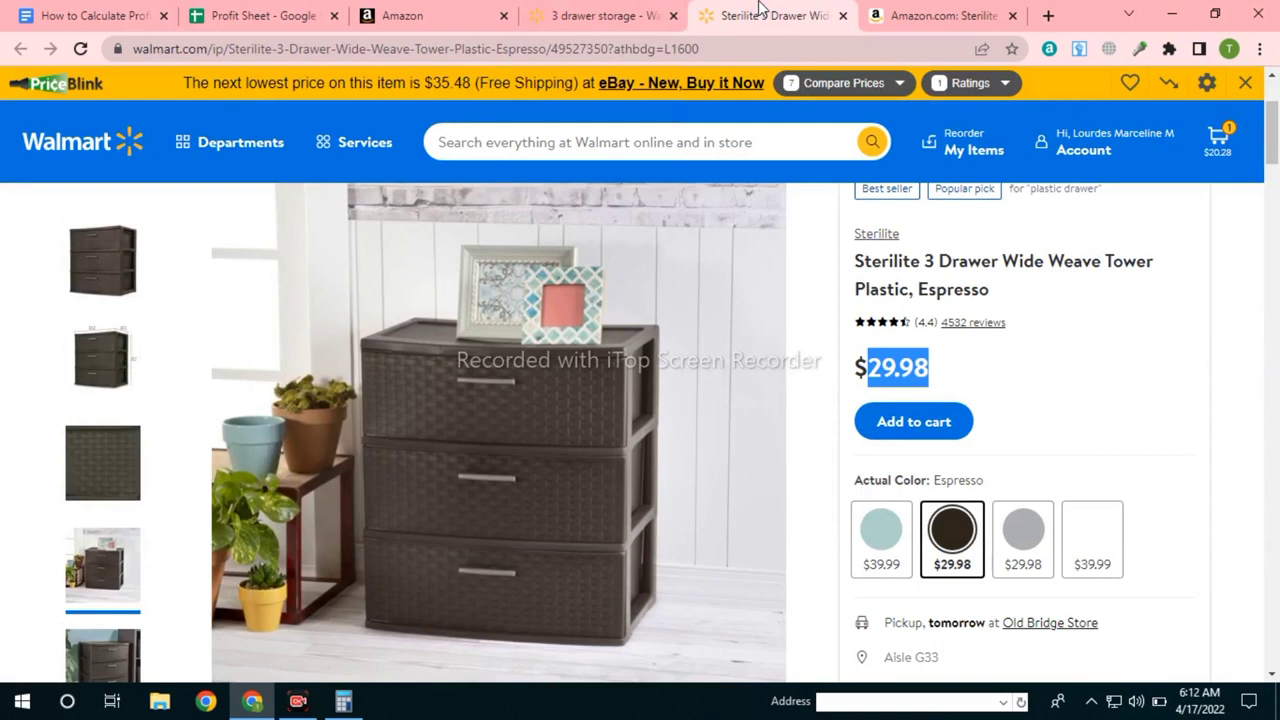
{"action": "left_click", "coordinate": [1218, 148]}
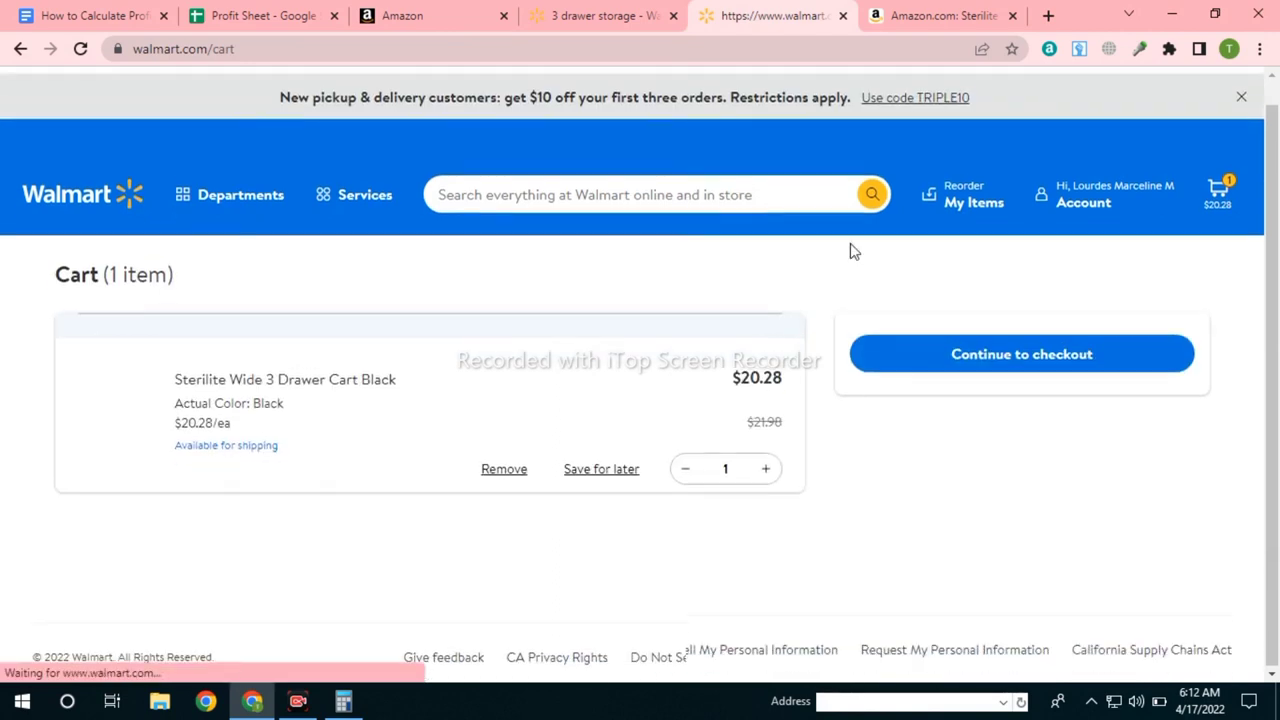
{"action": "scroll", "coordinate": [1000, 460], "scroll_direction": "down", "scroll_amount": 1}
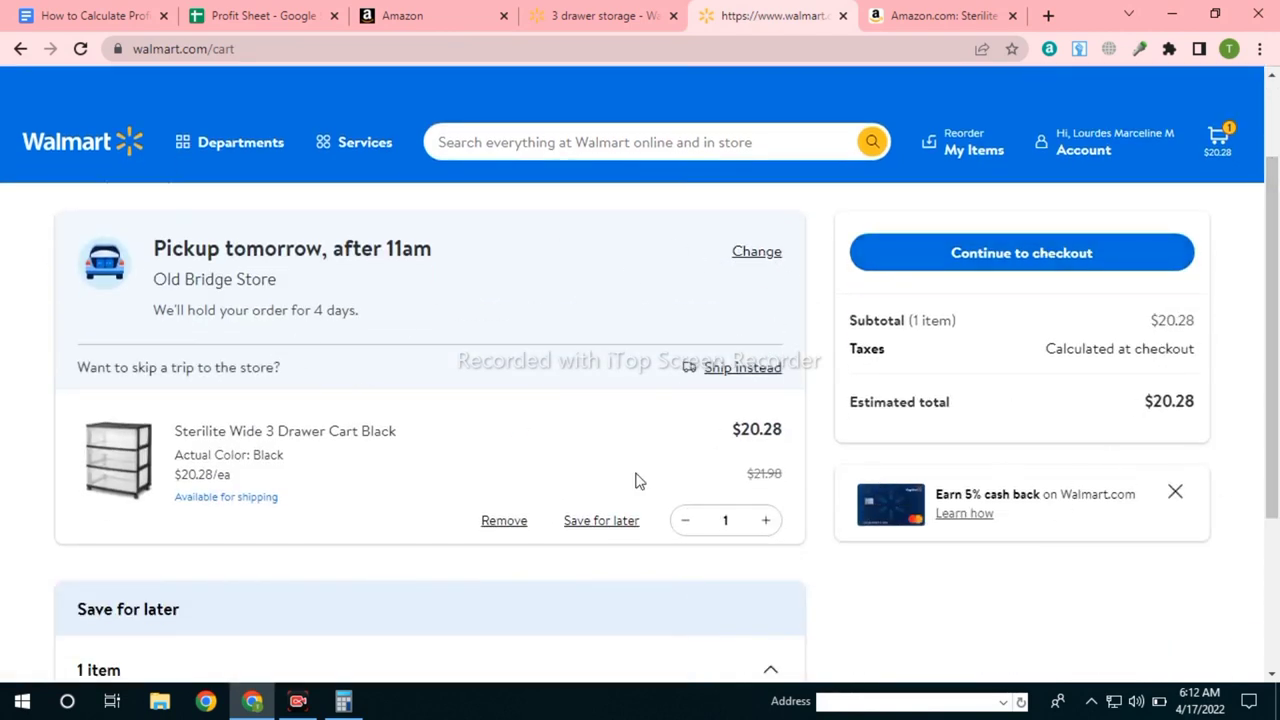
{"action": "left_click", "coordinate": [1038, 264]}
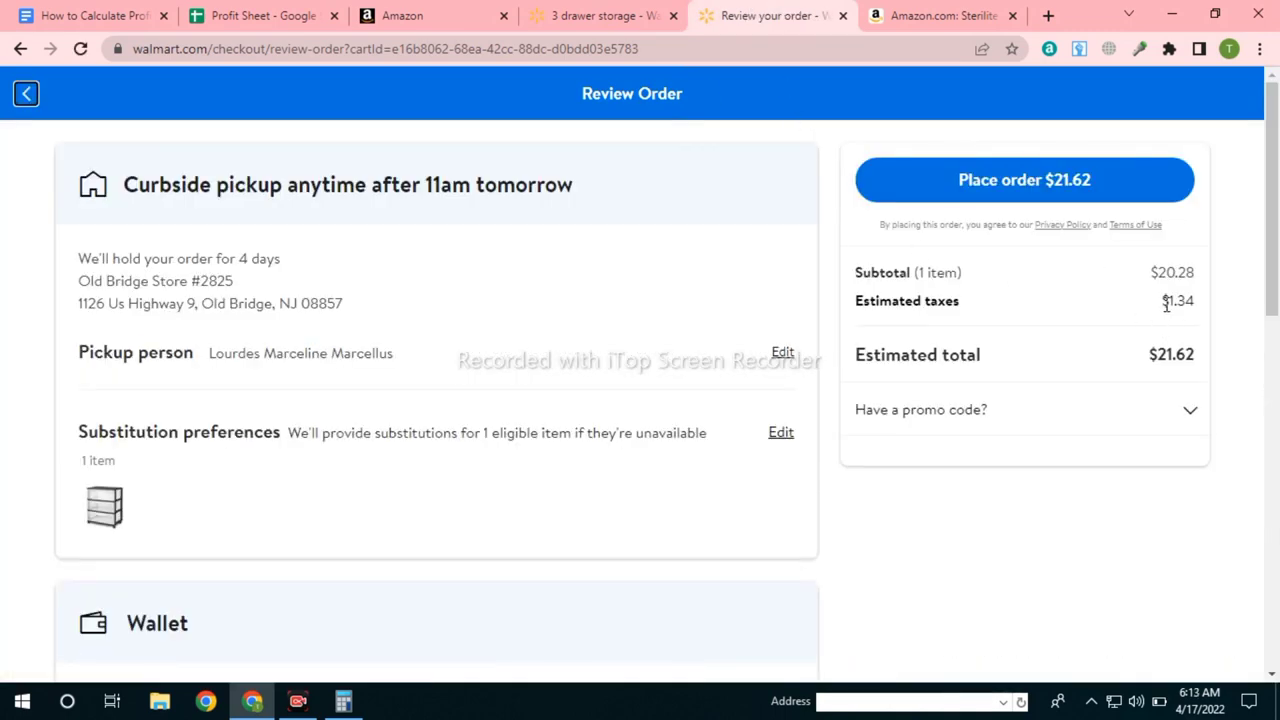
{"action": "left_click_drag", "start_coordinate": [1168, 300], "coordinate": [1203, 309]}
{"action": "left_click", "coordinate": [1160, 363]}
Multiply the estimated tax of 1.34 by 100 in the Calculator.
{"action": "left_click", "coordinate": [345, 702]}
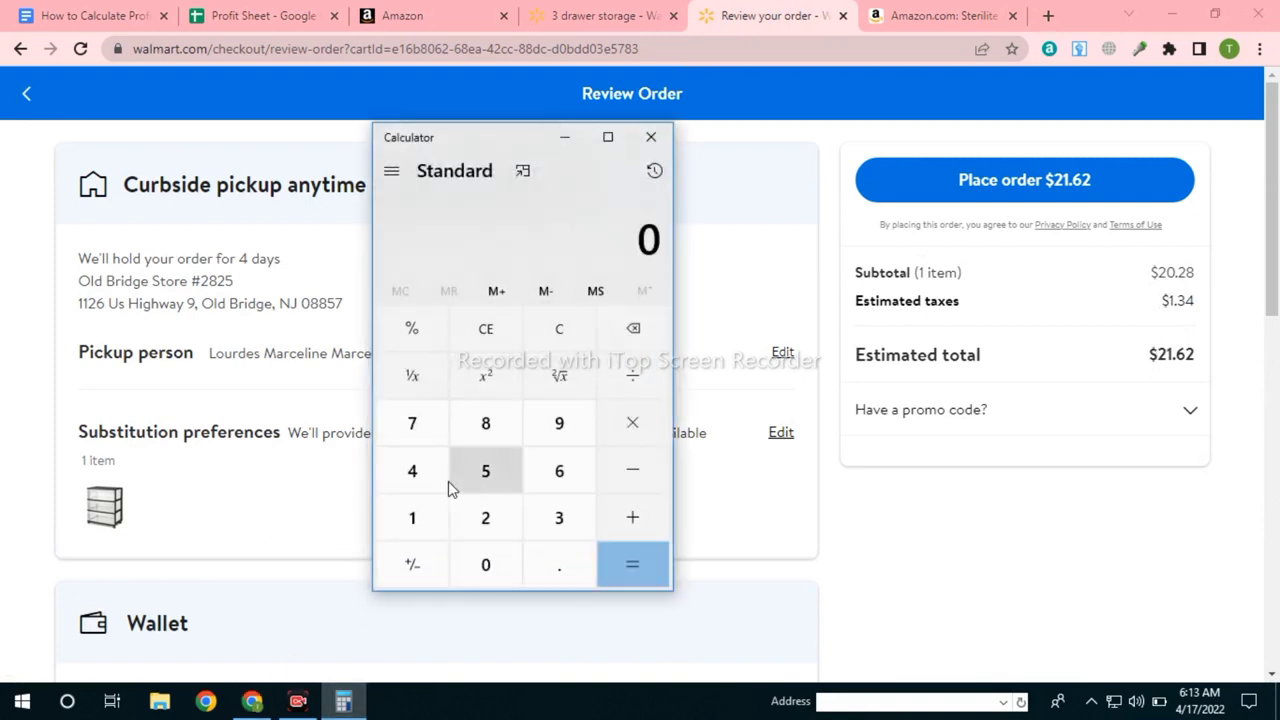
{"action": "left_click", "coordinate": [414, 517]}
{"action": "left_click", "coordinate": [552, 562]}
{"action": "left_click", "coordinate": [535, 517]}
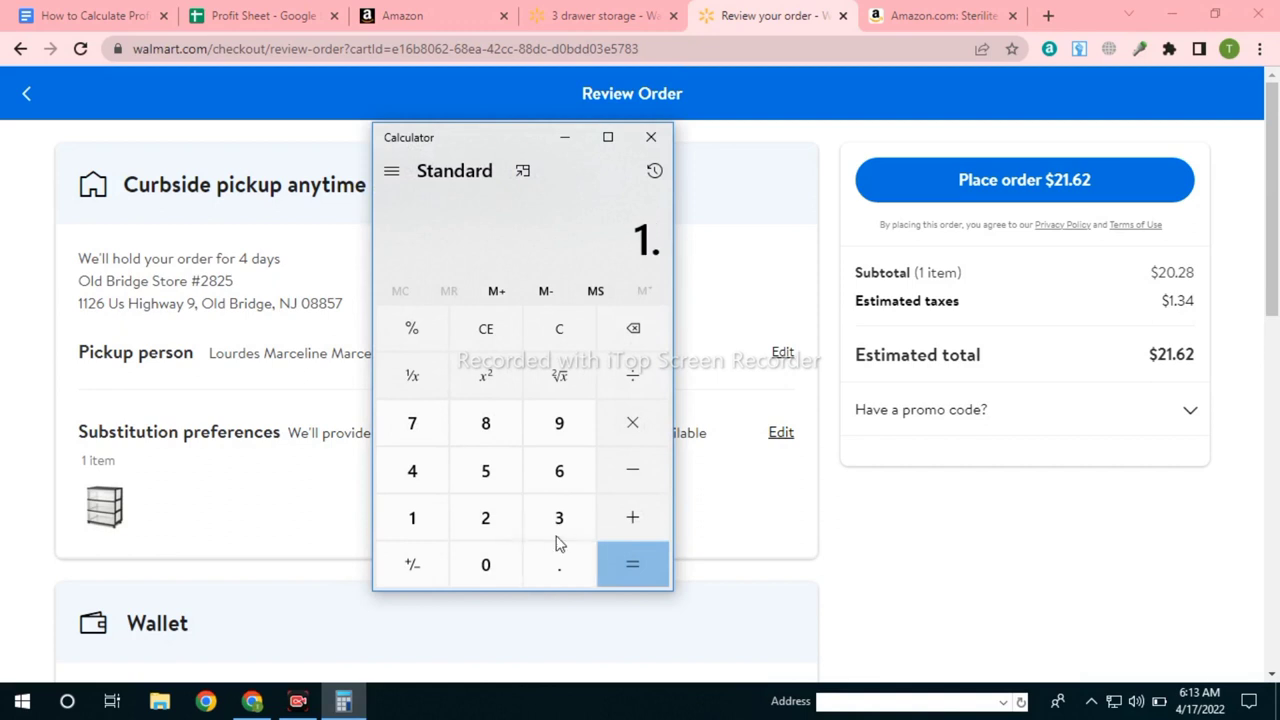
{"action": "left_click", "coordinate": [440, 473]}
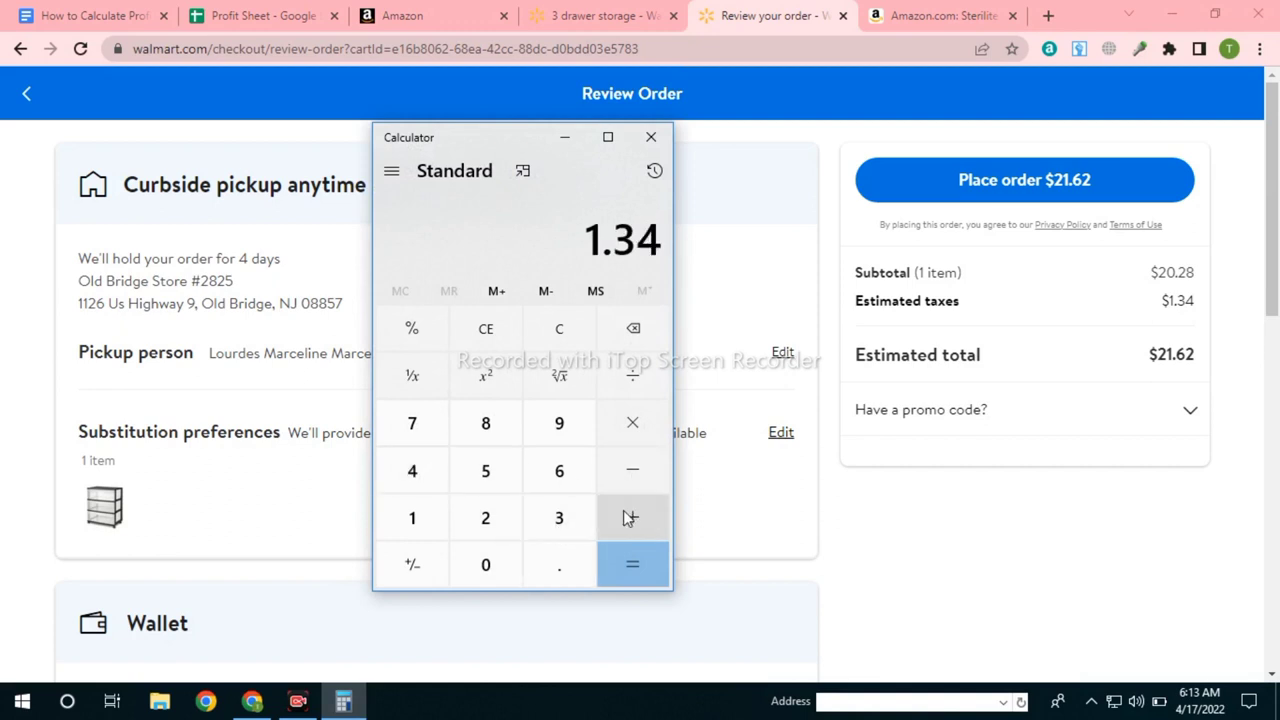
{"action": "left_click", "coordinate": [629, 422]}
{"action": "left_click", "coordinate": [430, 522]}
{"action": "left_click", "coordinate": [486, 566]}
{"action": "left_click", "coordinate": [486, 566]}
Divide the result by the 20.28 subtotal to get the tax percentage, and compare it with the order's estimated taxes.
{"action": "left_click", "coordinate": [637, 374]}
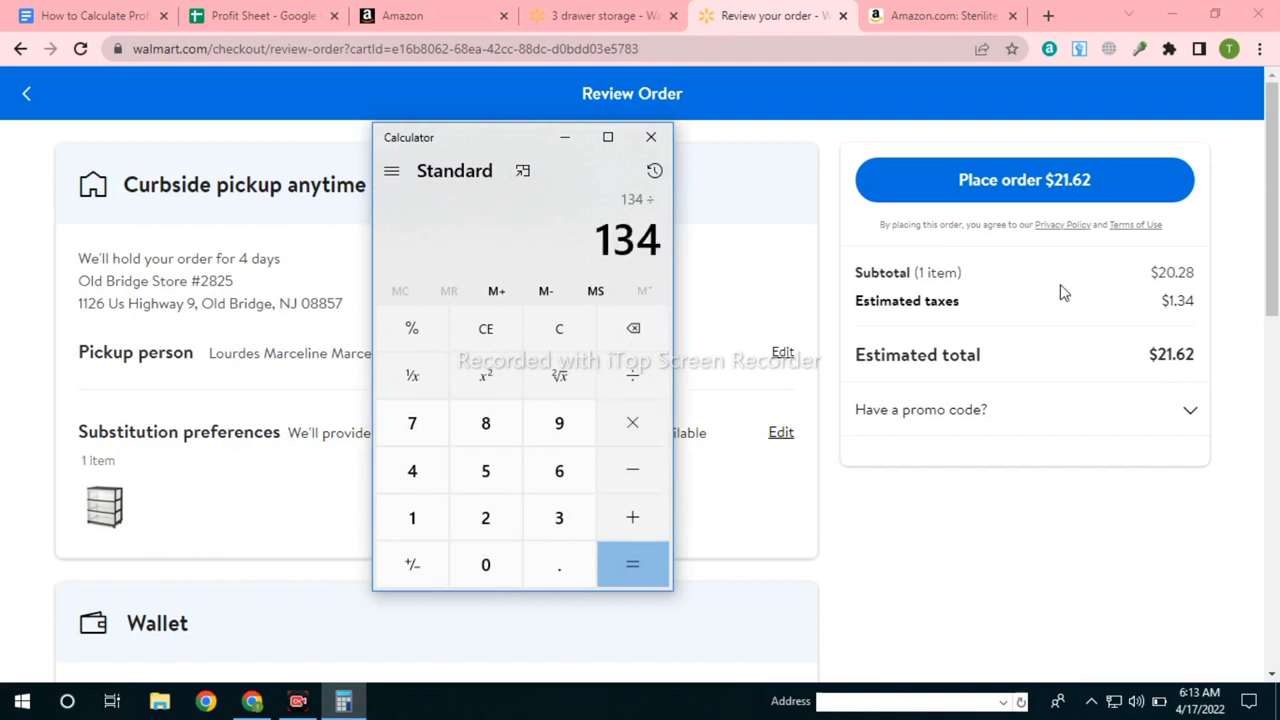
{"action": "left_click", "coordinate": [486, 520]}
{"action": "left_click", "coordinate": [486, 565]}
{"action": "left_click", "coordinate": [557, 560]}
{"action": "left_click", "coordinate": [486, 520]}
{"action": "left_click", "coordinate": [486, 423]}
{"action": "left_click", "coordinate": [615, 562]}
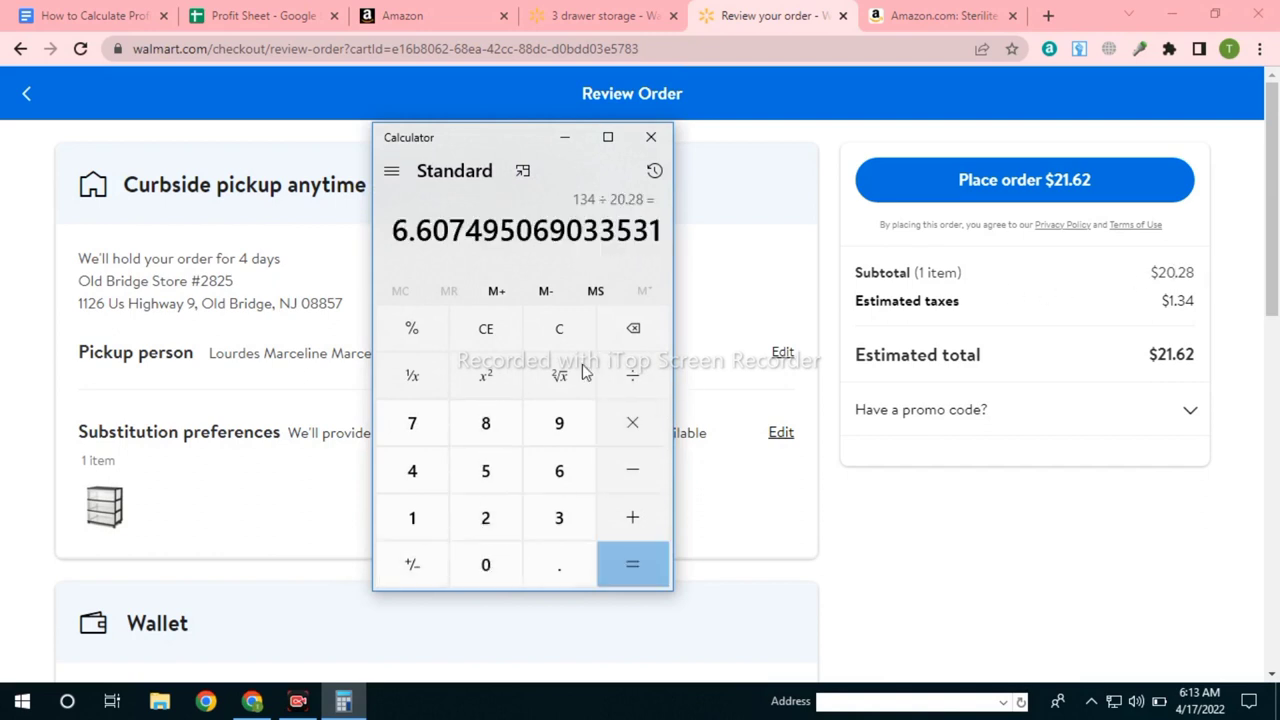
{"action": "left_click_drag", "start_coordinate": [391, 230], "coordinate": [432, 230]}
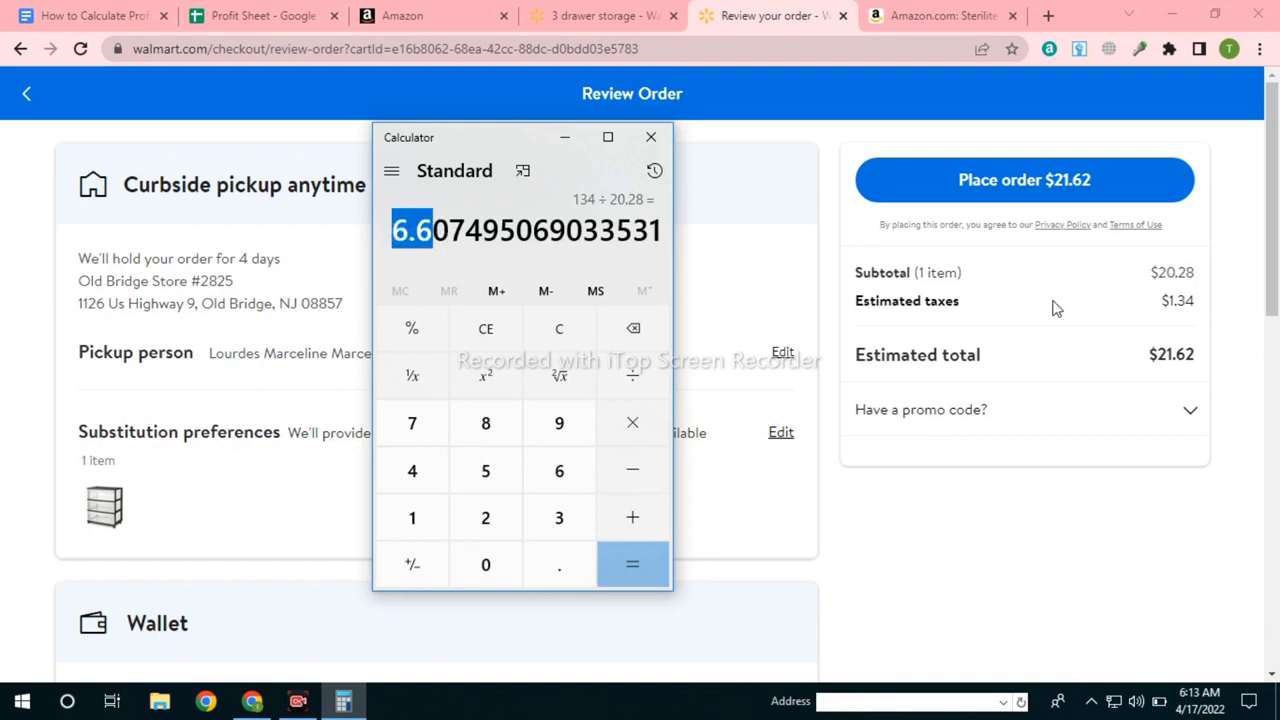
{"action": "left_click_drag", "start_coordinate": [1165, 300], "coordinate": [1203, 303]}
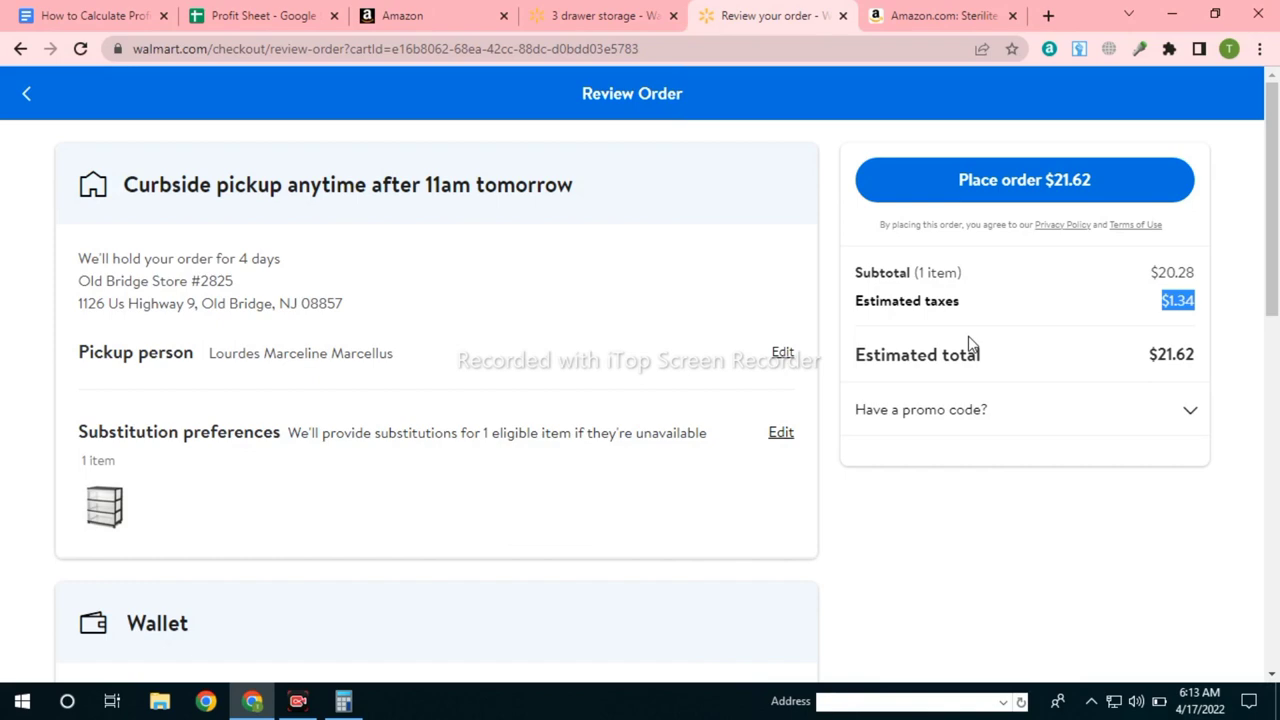
Enter a 6.6% tax rate in row 2 of the Profit Sheet and check the P/L formula cell.
{"action": "left_click", "coordinate": [560, 15]}
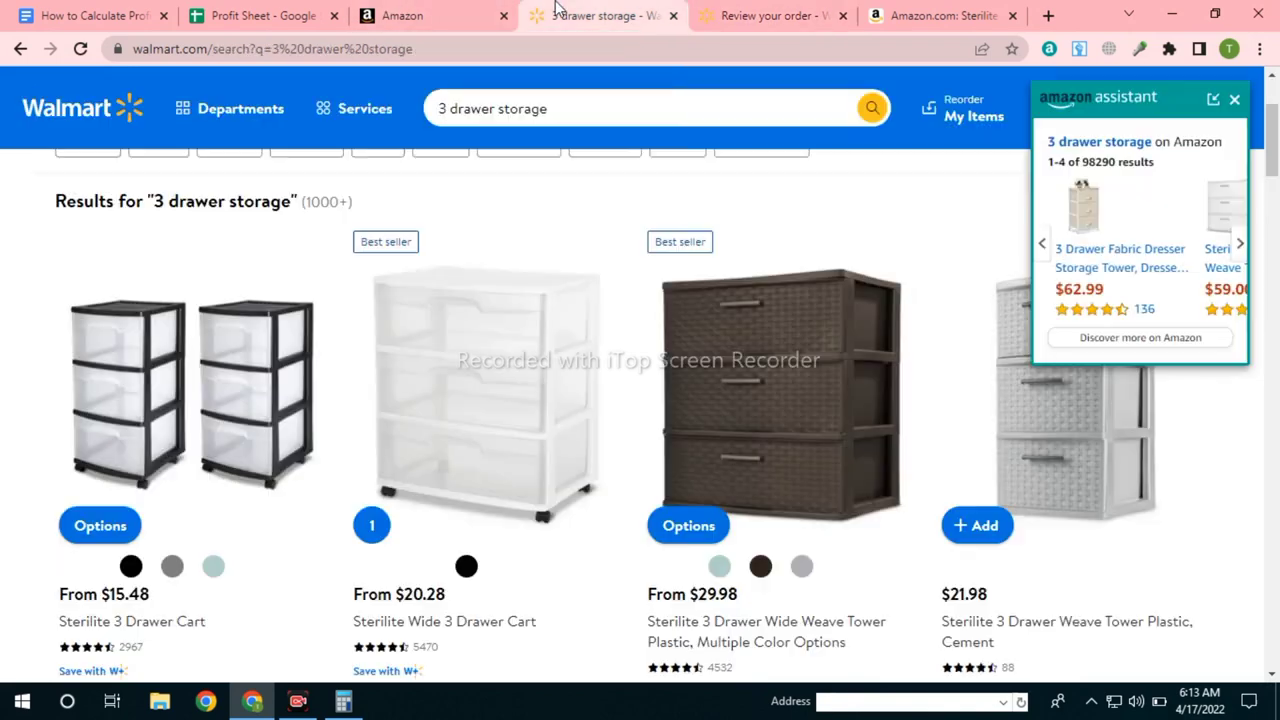
{"action": "left_click", "coordinate": [283, 12]}
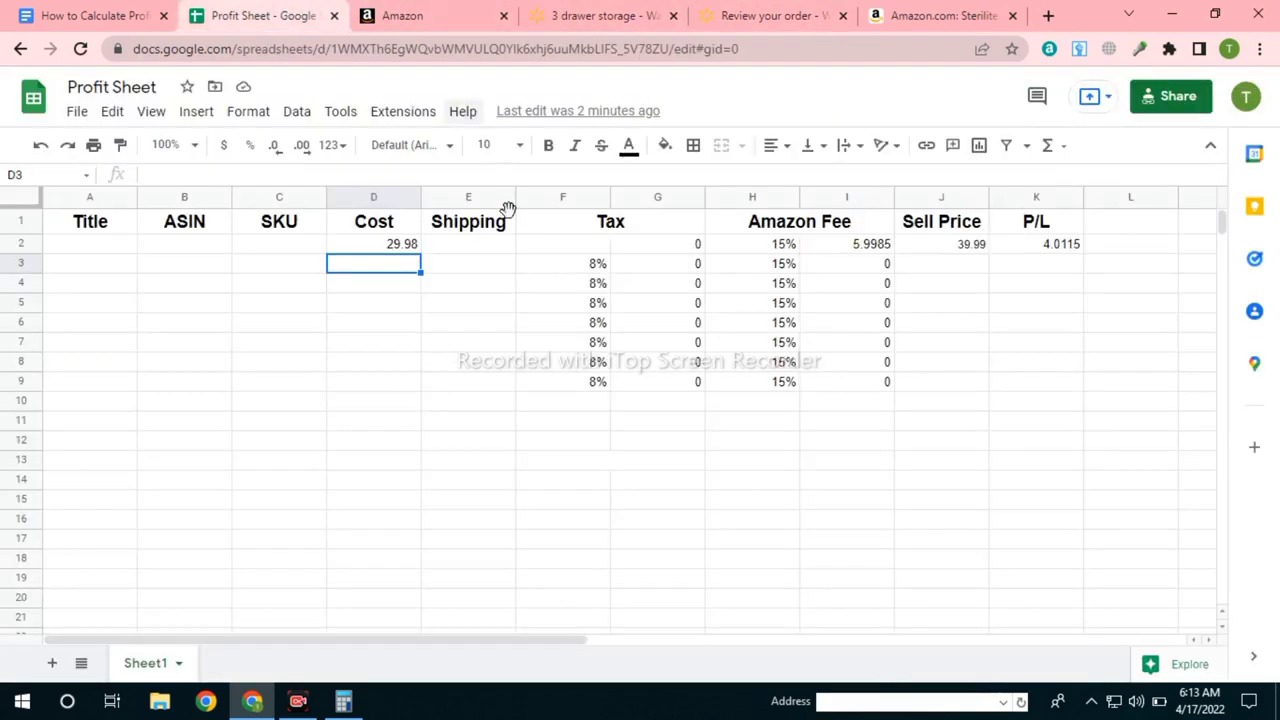
{"action": "left_click", "coordinate": [601, 248]}
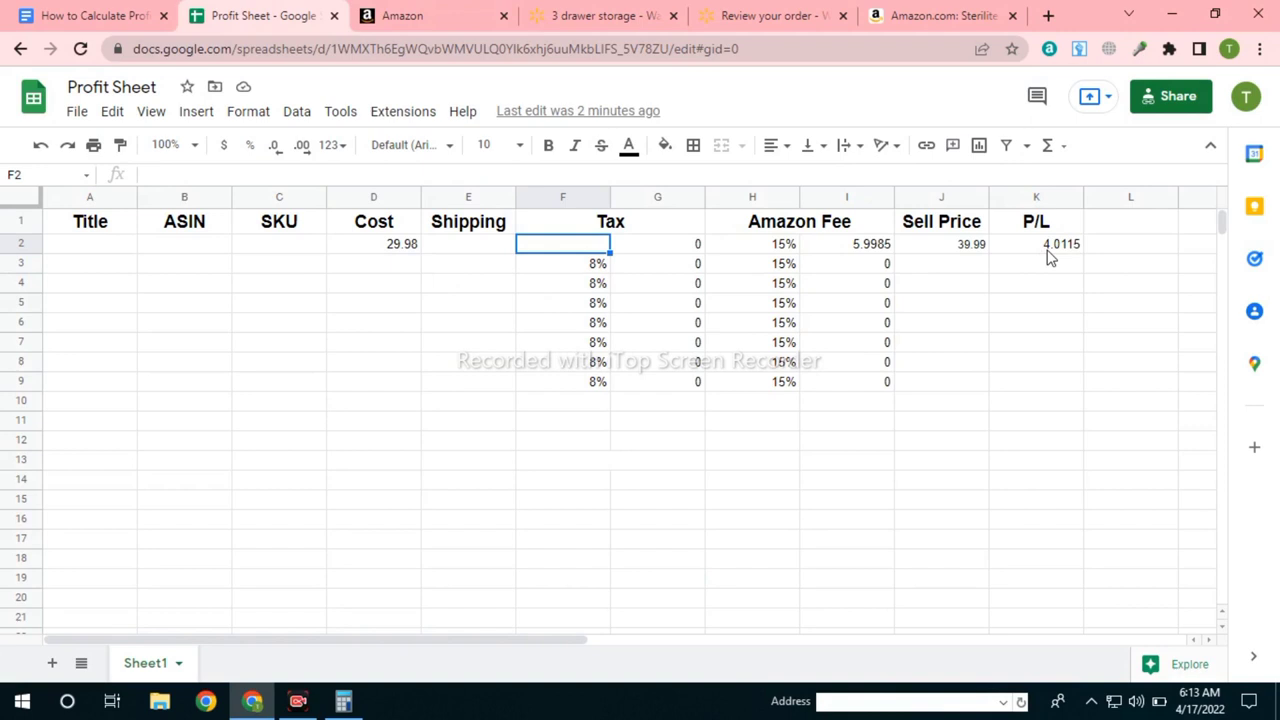
{"action": "type", "text": "6.6"}
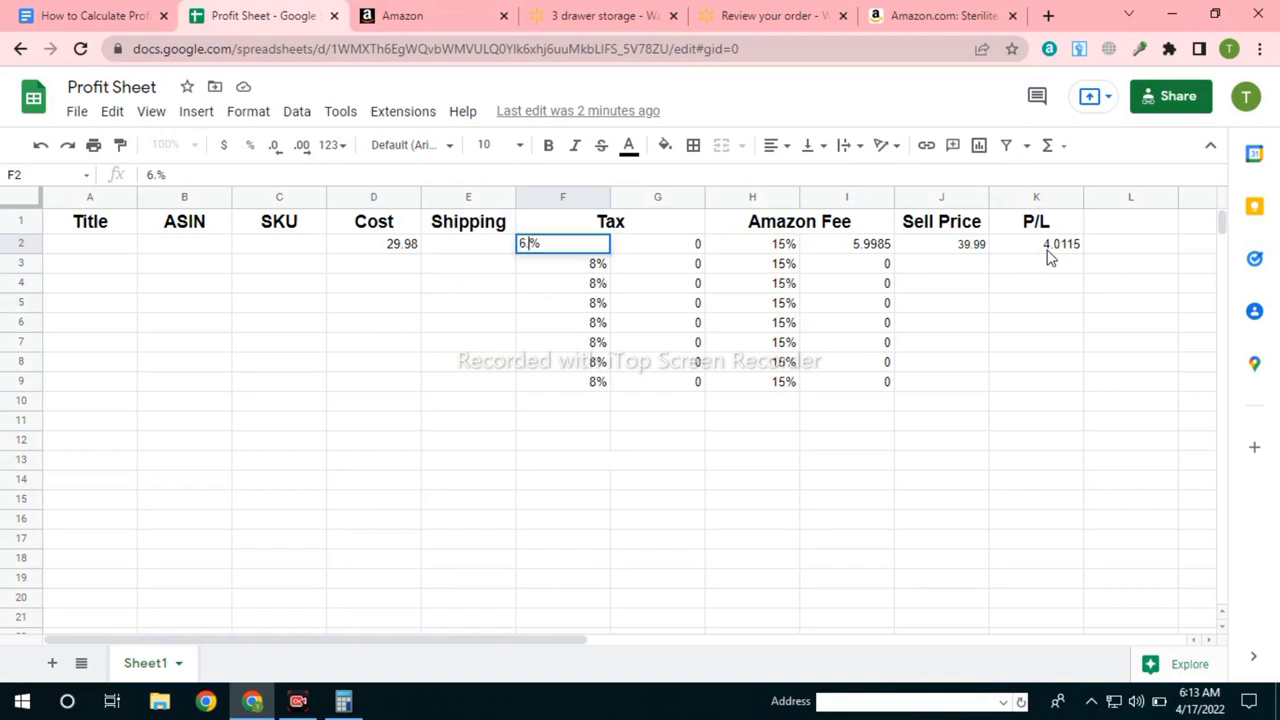
{"action": "left_click", "coordinate": [999, 396]}
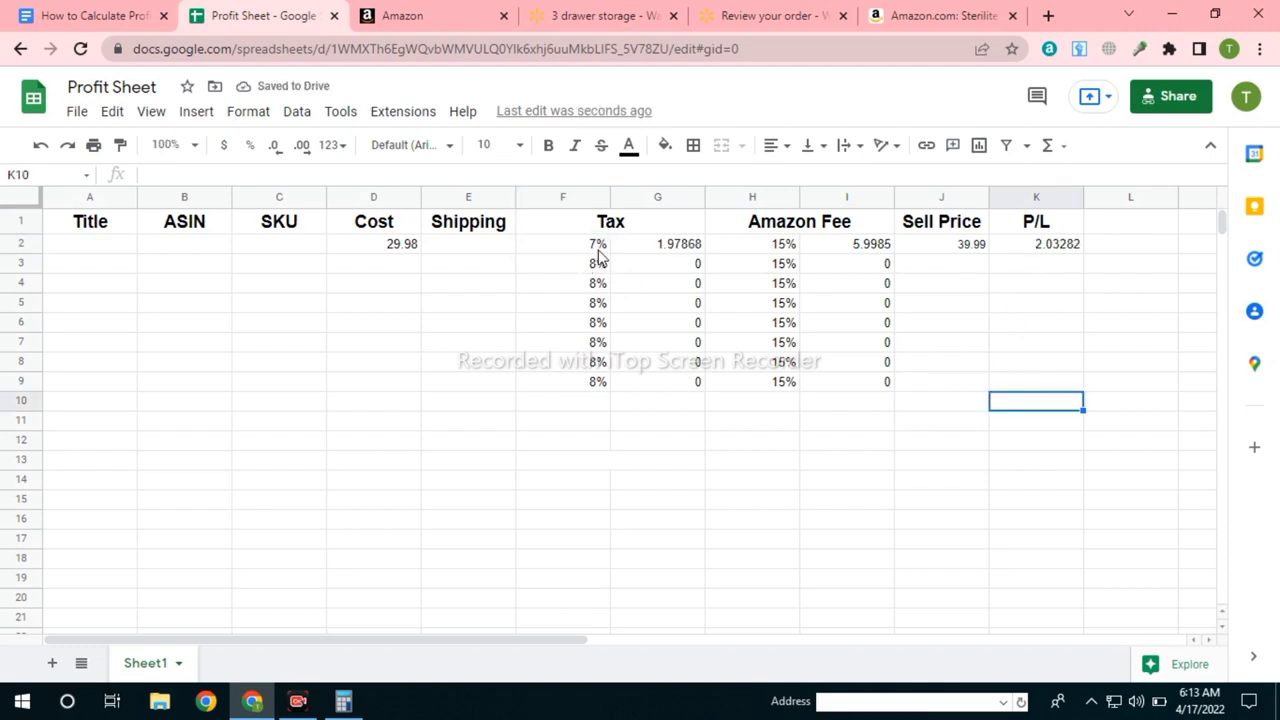
{"action": "left_click", "coordinate": [1025, 252]}
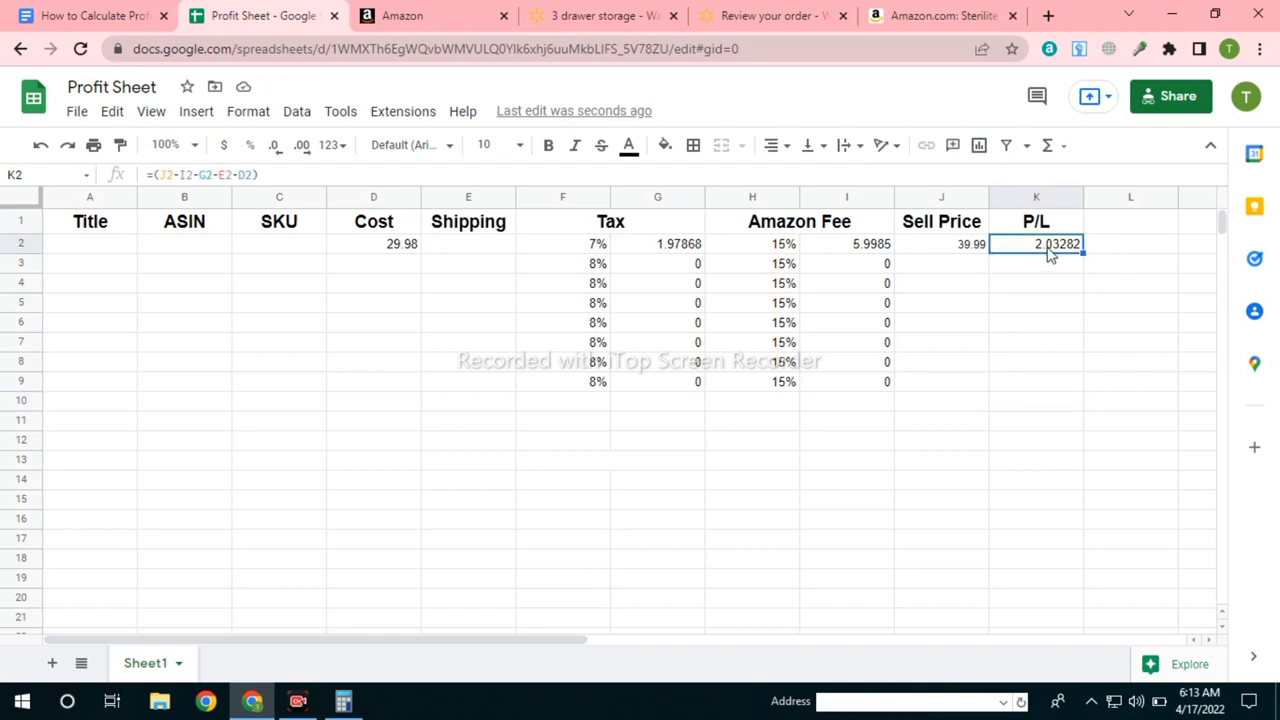
Set the tax rate in row 2 to 8% and check the resulting P/L.
{"action": "left_click", "coordinate": [596, 254]}
{"action": "type", "text": "8"}
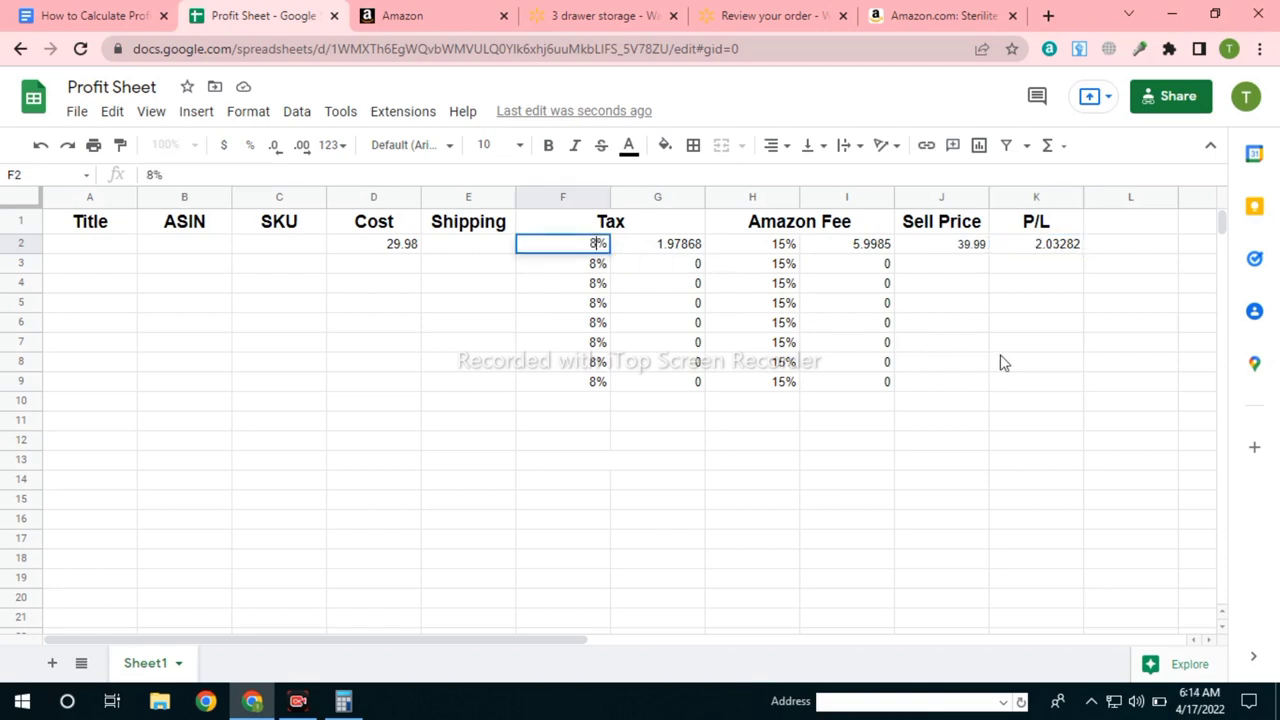
{"action": "left_click", "coordinate": [1003, 362]}
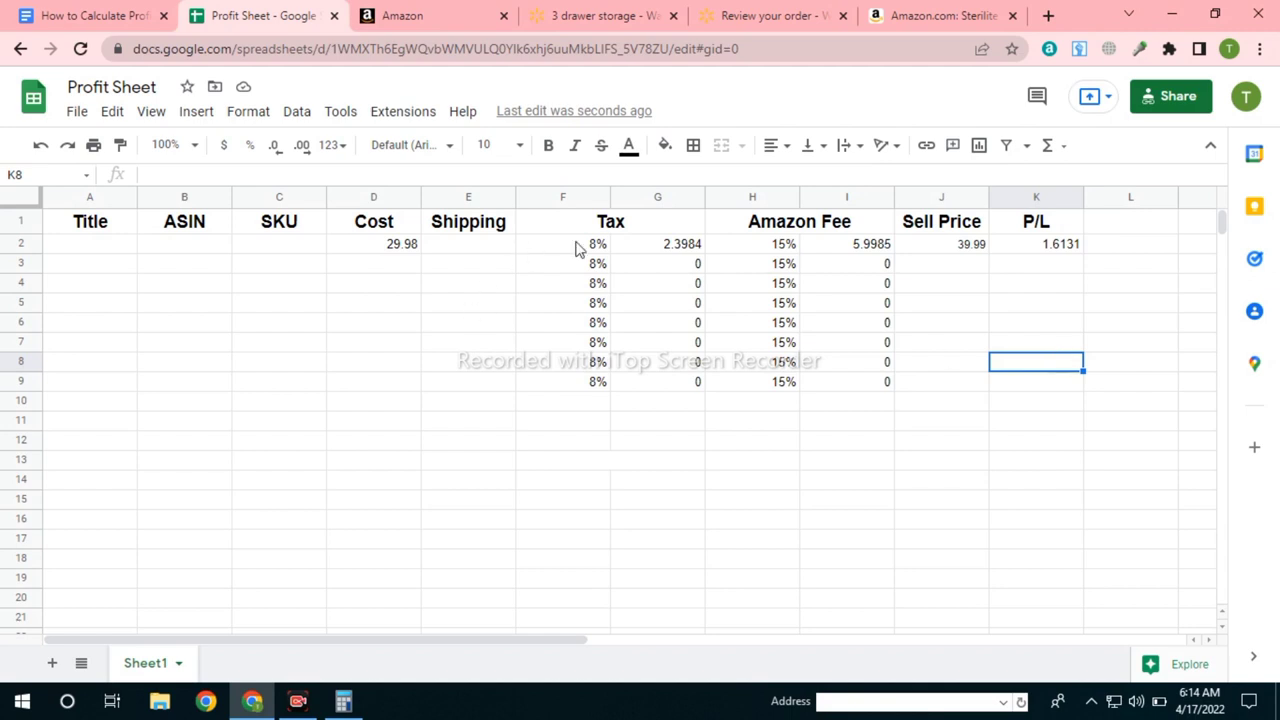
{"action": "left_click", "coordinate": [1060, 256]}
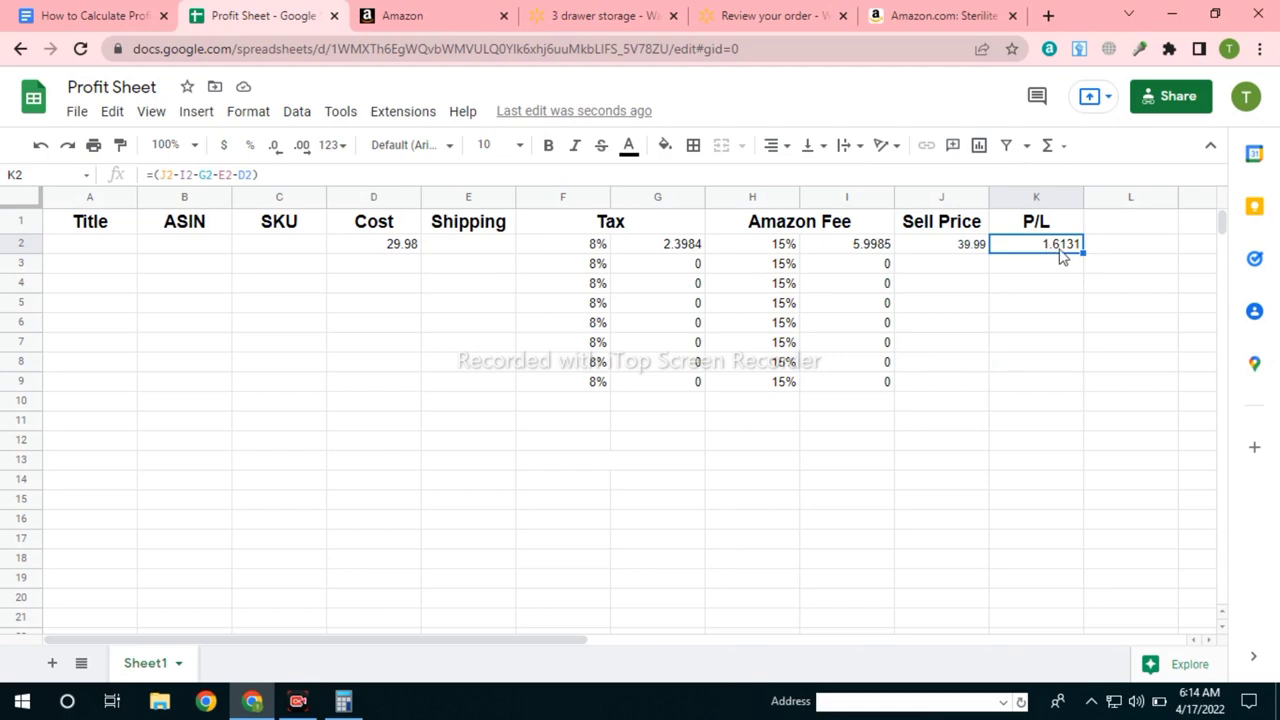
Review the Sterilite 3-drawer tower's Amazon listing, including its price, lowest new offer and return policy.
{"action": "left_click", "coordinate": [810, 8]}
{"action": "left_click", "coordinate": [923, 10]}
{"action": "left_click", "coordinate": [675, 8]}
{"action": "left_click", "coordinate": [740, 12]}
{"action": "left_click", "coordinate": [908, 12]}
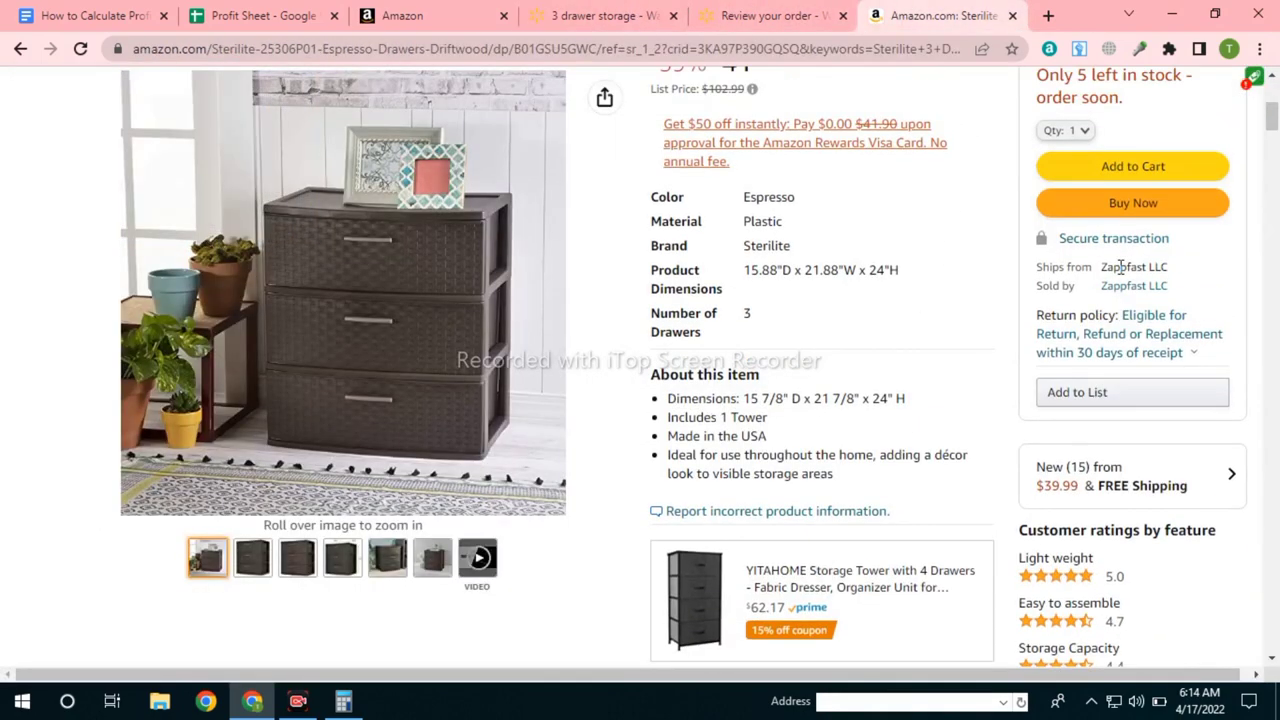
{"action": "scroll", "coordinate": [1121, 266], "scroll_direction": "up", "scroll_amount": 1}
{"action": "left_click", "coordinate": [1140, 388]}
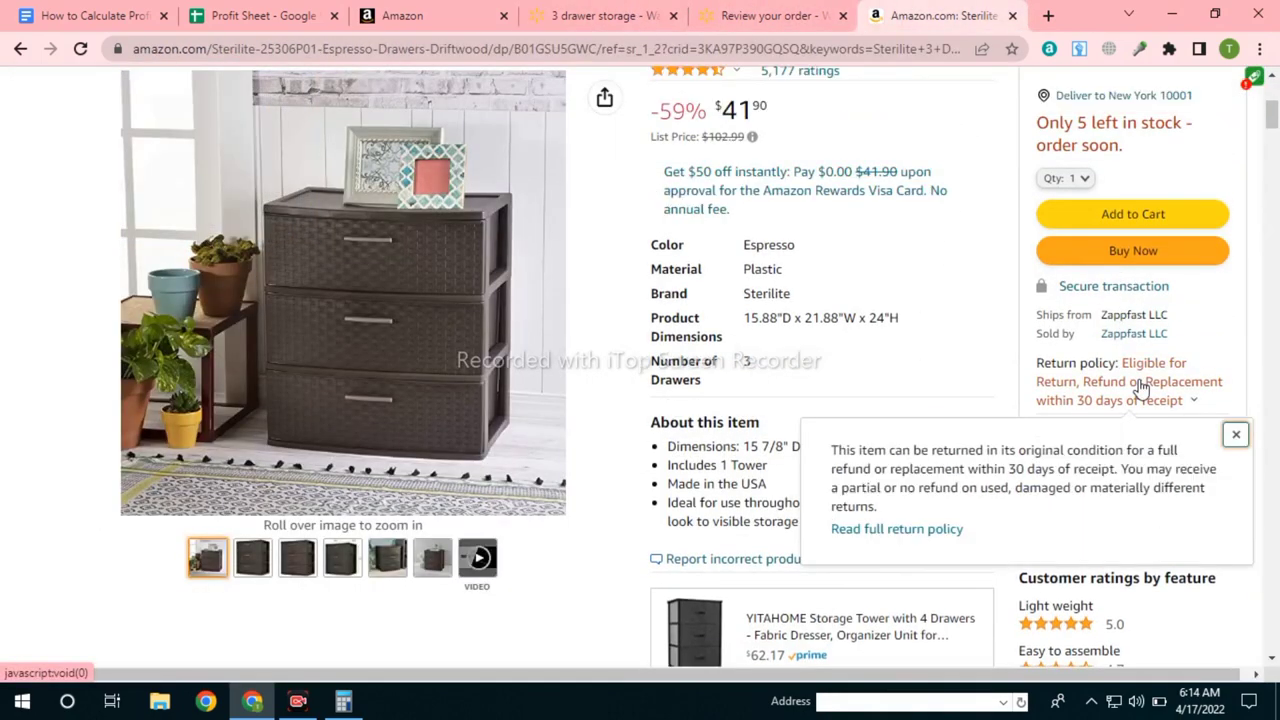
{"action": "scroll", "coordinate": [826, 263], "scroll_direction": "up", "scroll_amount": 4}
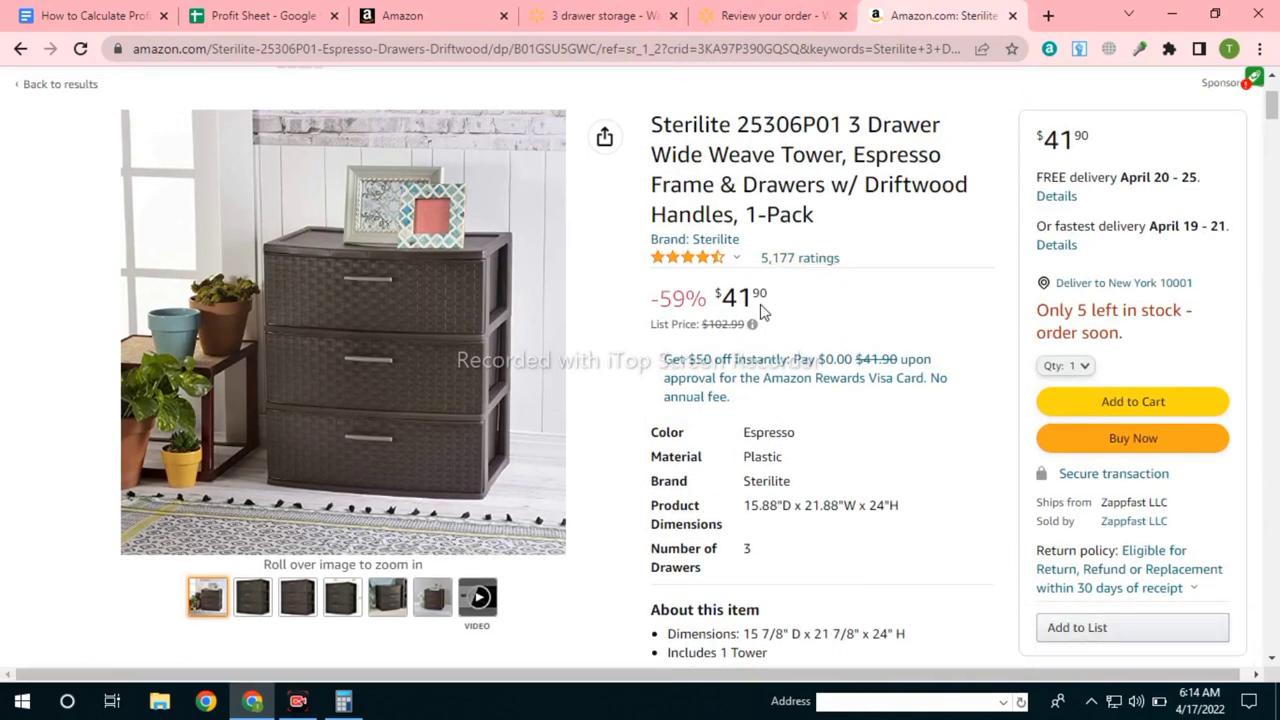
Compare the Walmart results and order review with the tower's Amazon price, and check the row 2 P/L in the Profit Sheet.
{"action": "left_click", "coordinate": [632, 14]}
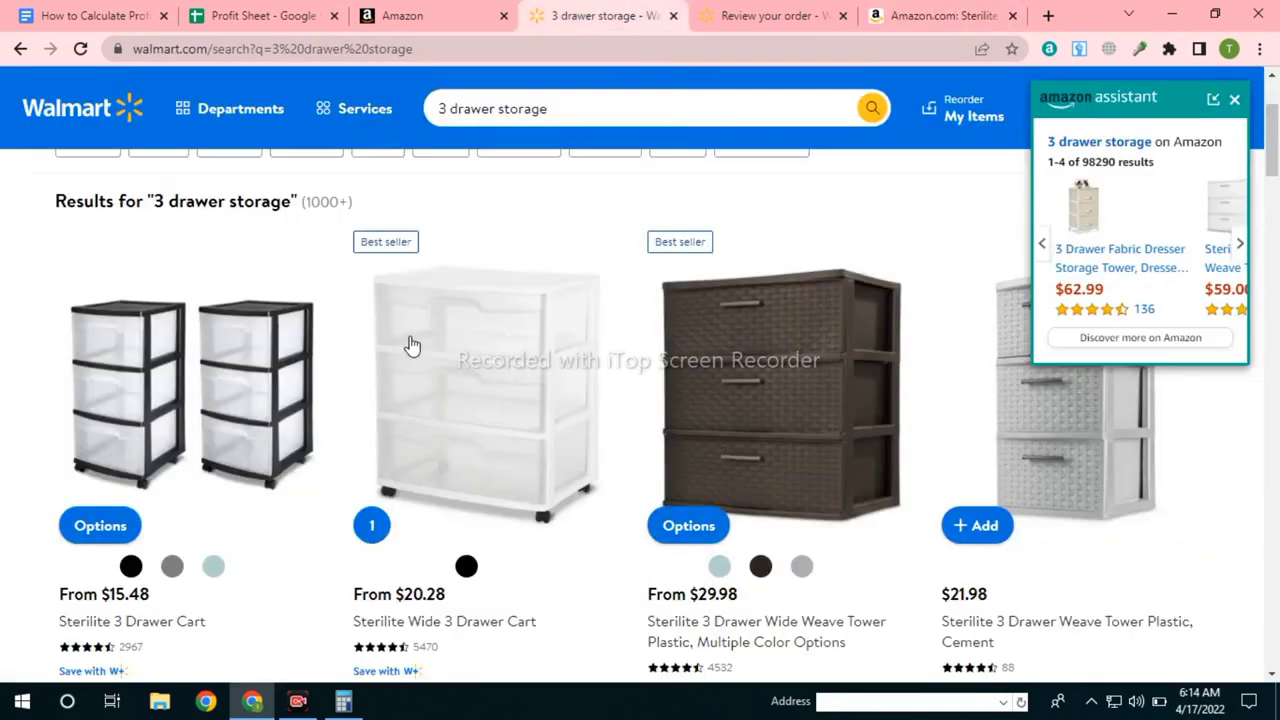
{"action": "key", "text": "ctrl+Tab"}
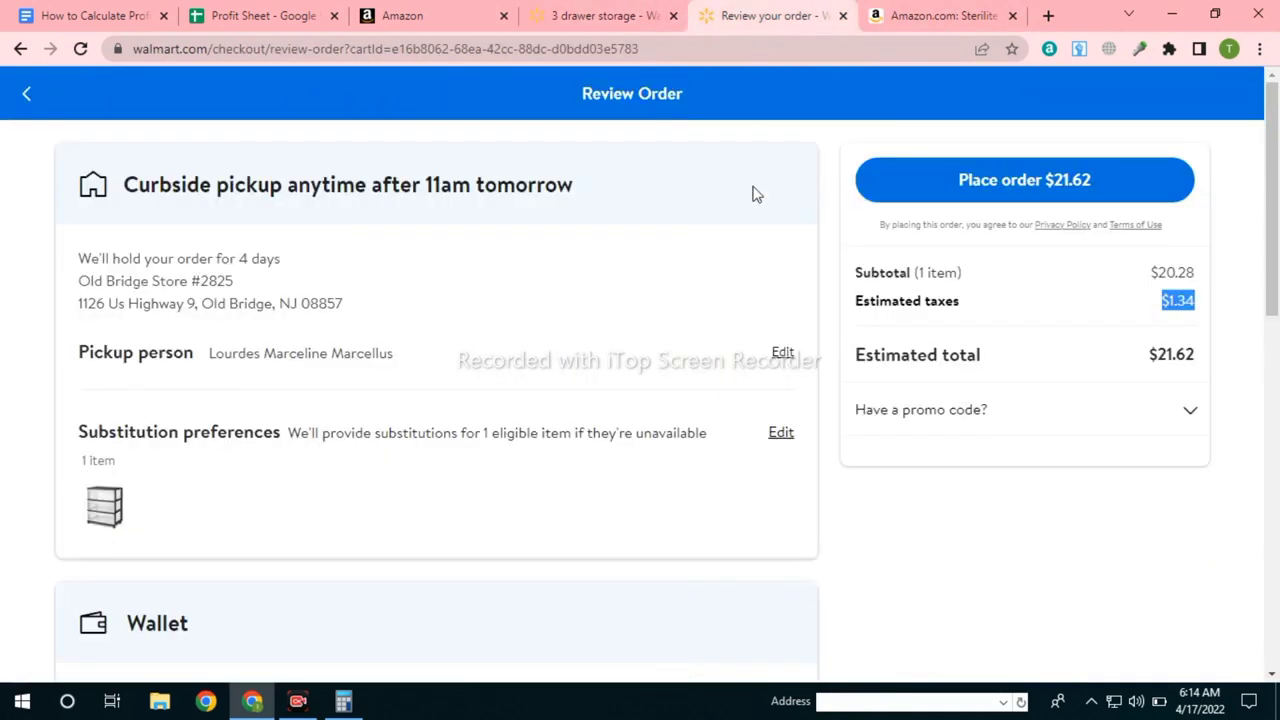
{"action": "left_click", "coordinate": [872, 10]}
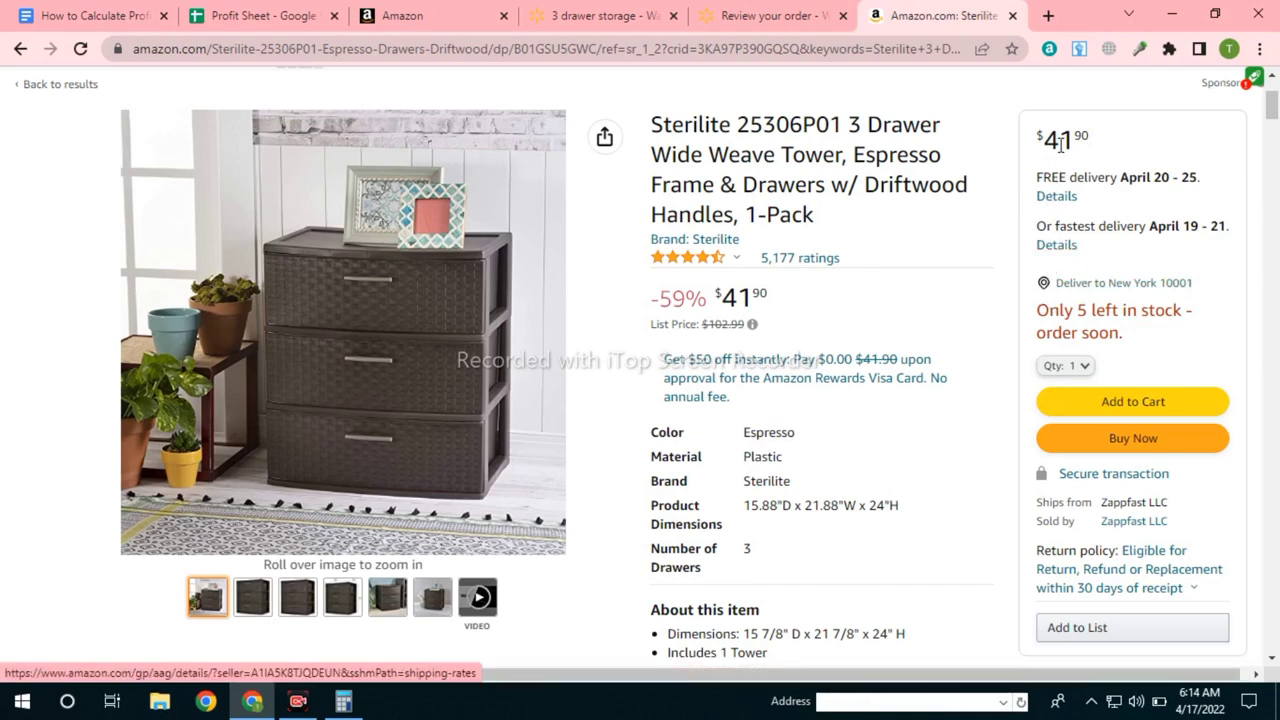
{"action": "left_click", "coordinate": [405, 16]}
{"action": "left_click", "coordinate": [265, 16]}
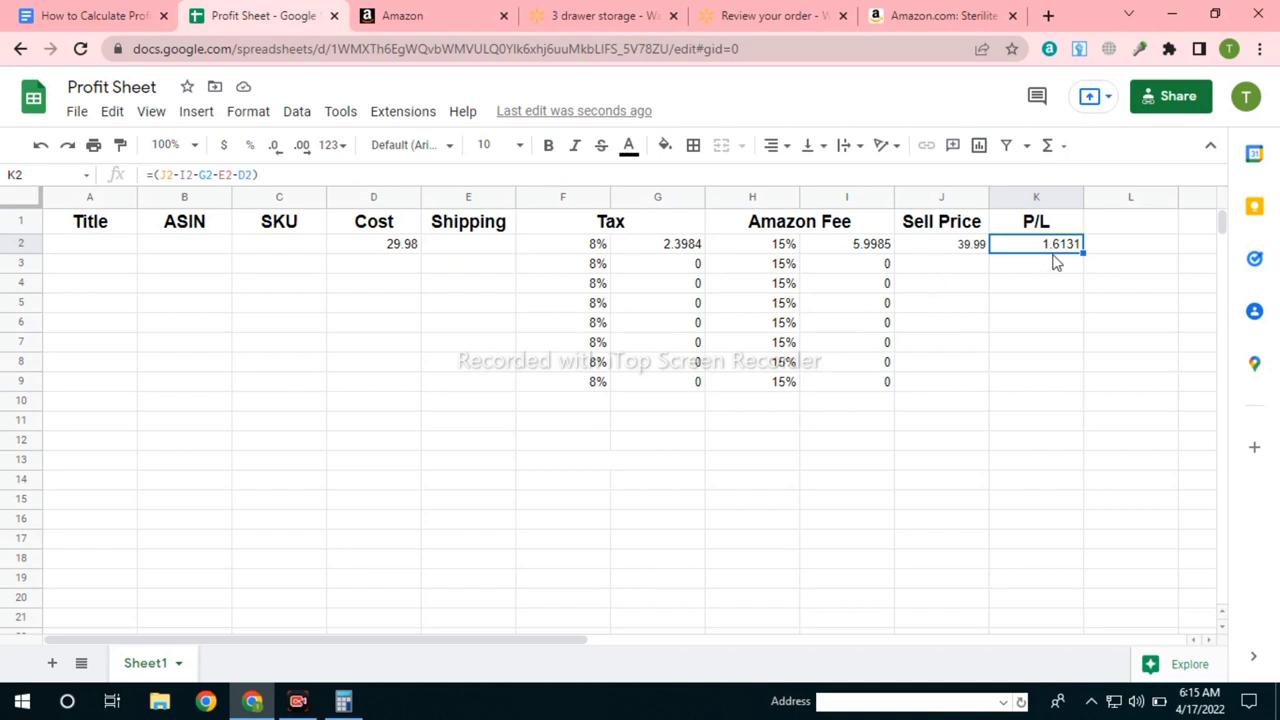
Expand the featured offer among the drawer tower's new Amazon offers and open the Zappfast LLC seller profile.
{"action": "left_click", "coordinate": [788, 12]}
{"action": "left_click", "coordinate": [922, 14]}
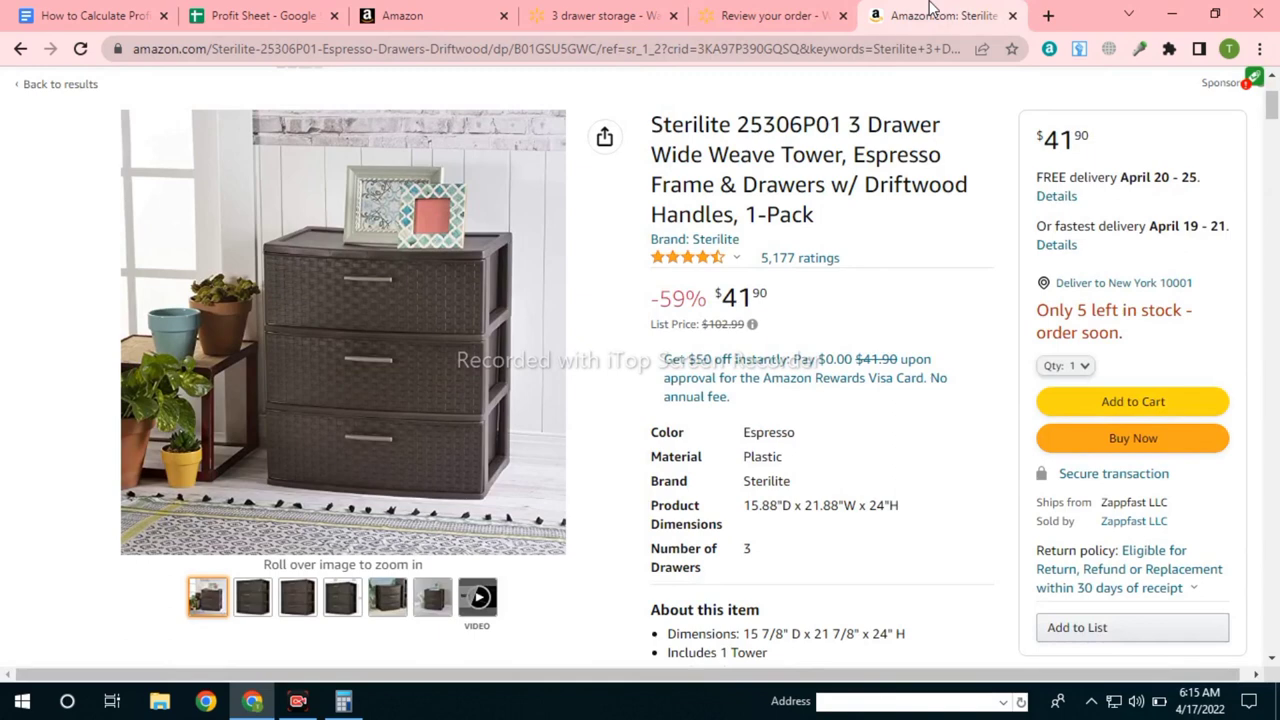
{"action": "scroll", "coordinate": [1137, 340], "scroll_direction": "down", "scroll_amount": 2}
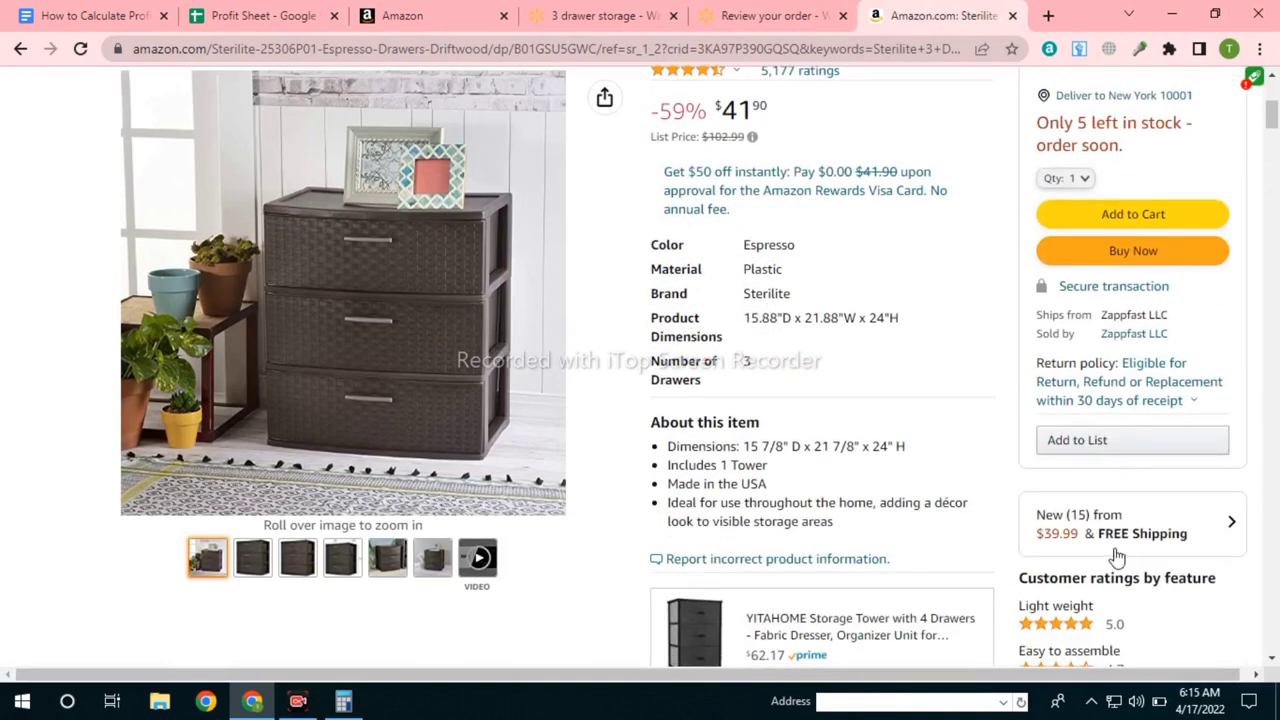
{"action": "left_click", "coordinate": [1118, 556]}
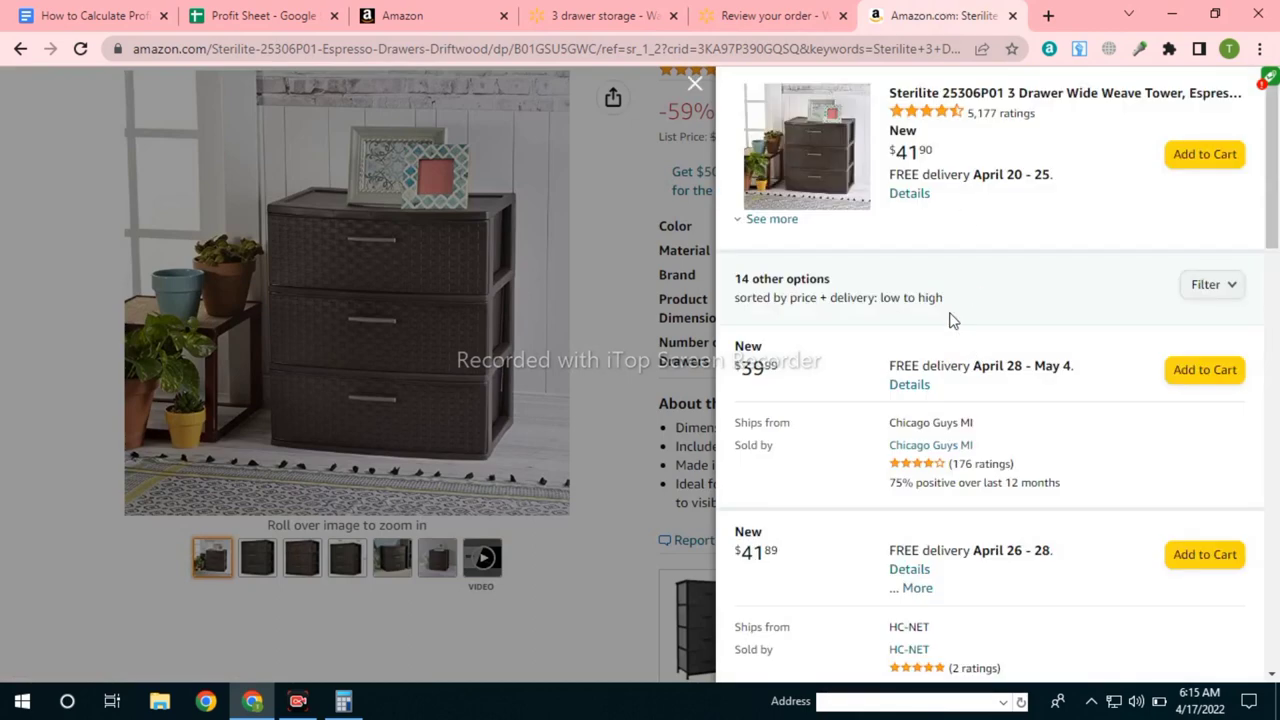
{"action": "left_click", "coordinate": [785, 220]}
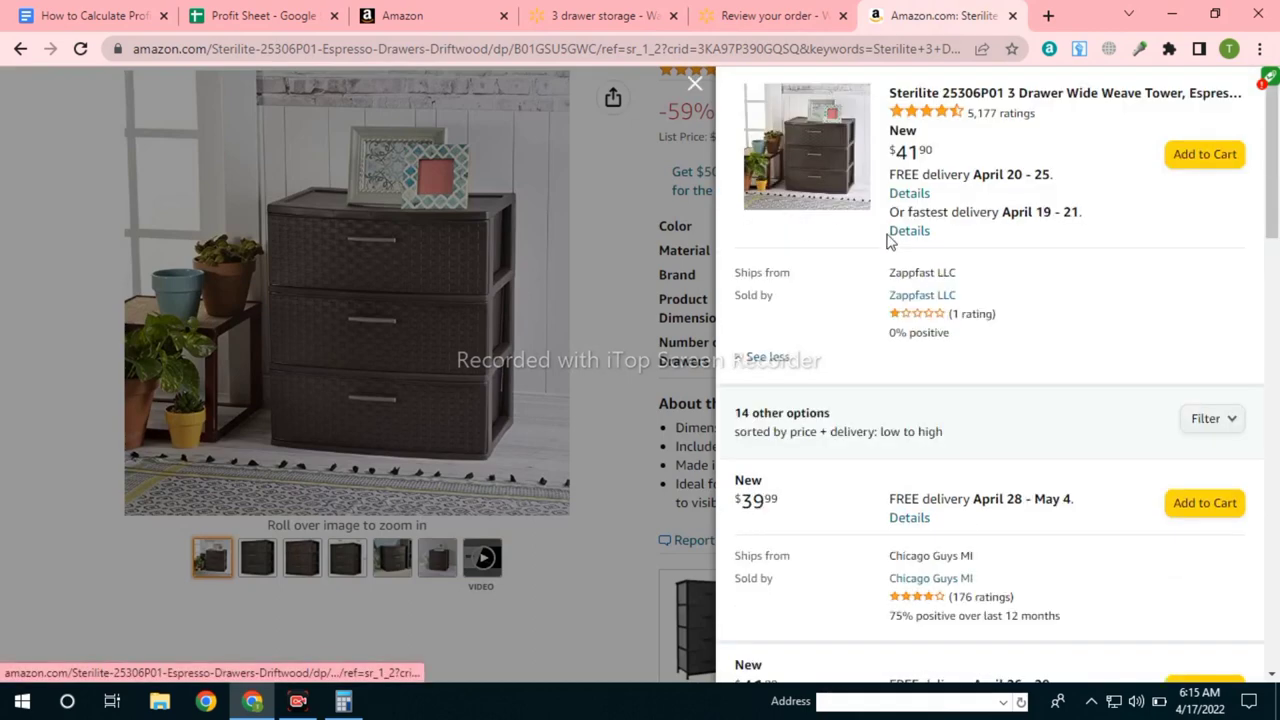
{"action": "left_click", "coordinate": [930, 298]}
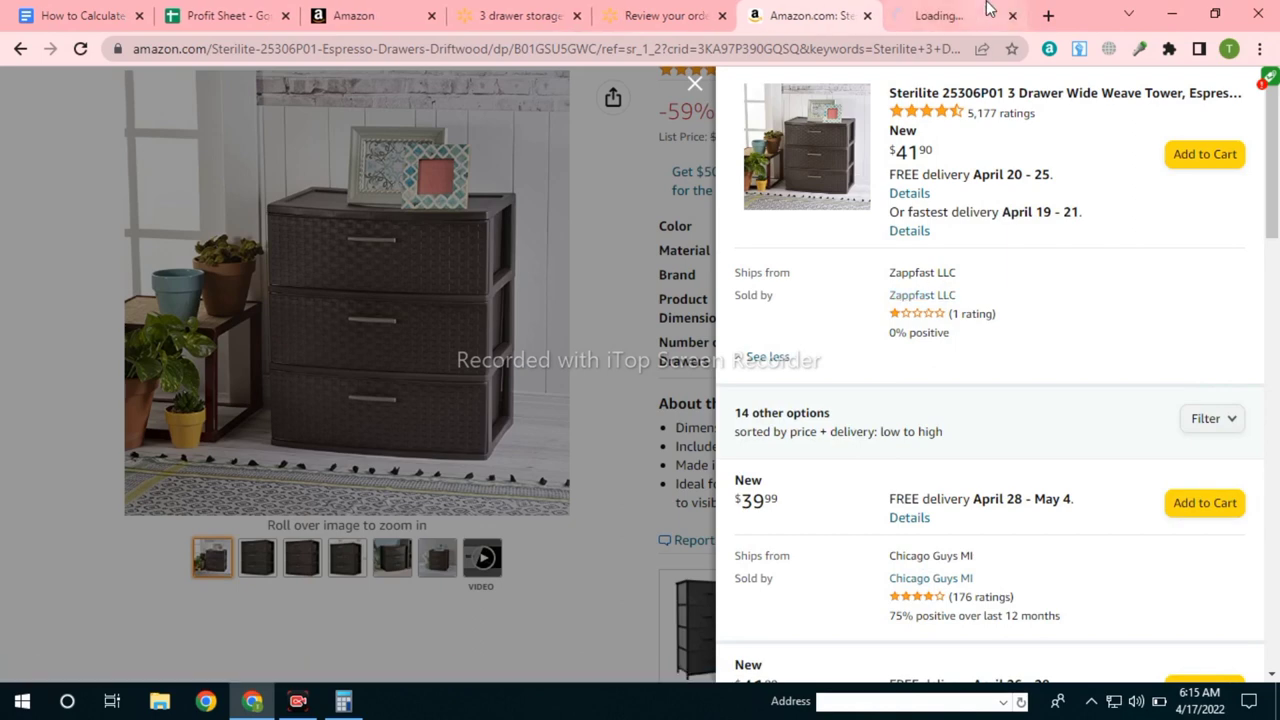
Open Zappfast LLC's product list from the seller profile and browse the items it sells.
{"action": "scroll", "coordinate": [792, 293], "scroll_direction": "down", "scroll_amount": 2}
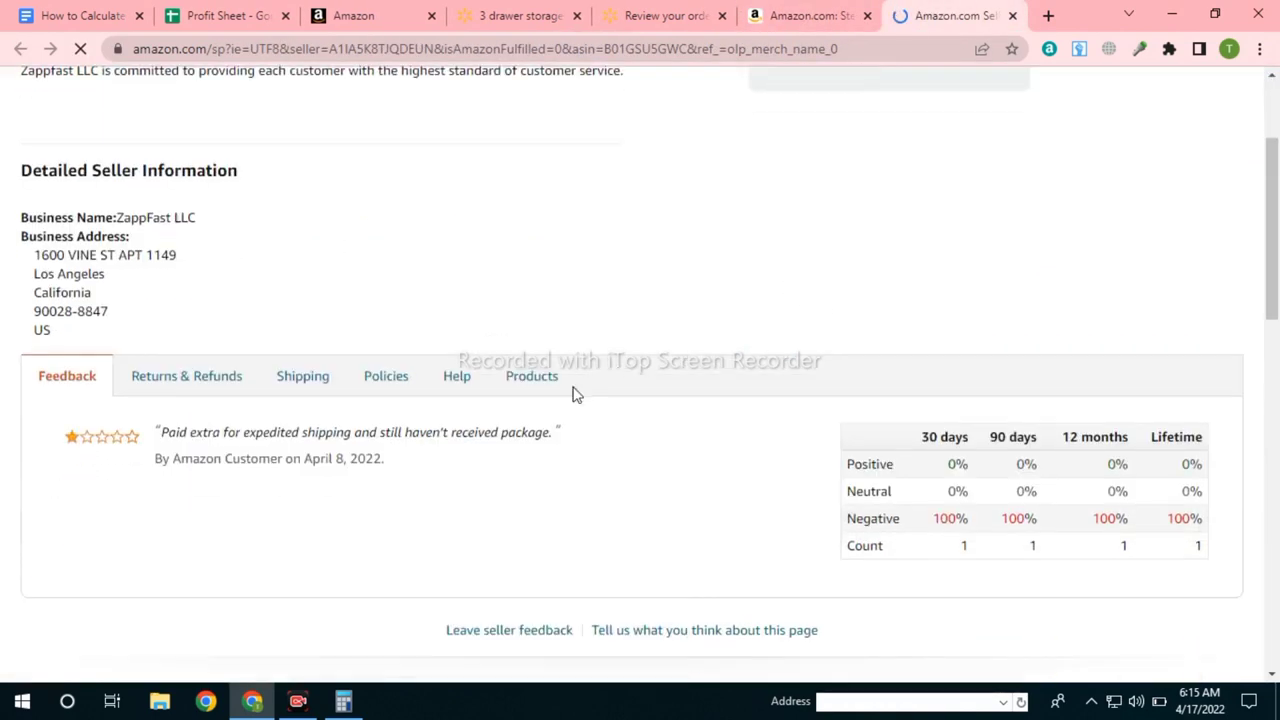
{"action": "left_click", "coordinate": [543, 378]}
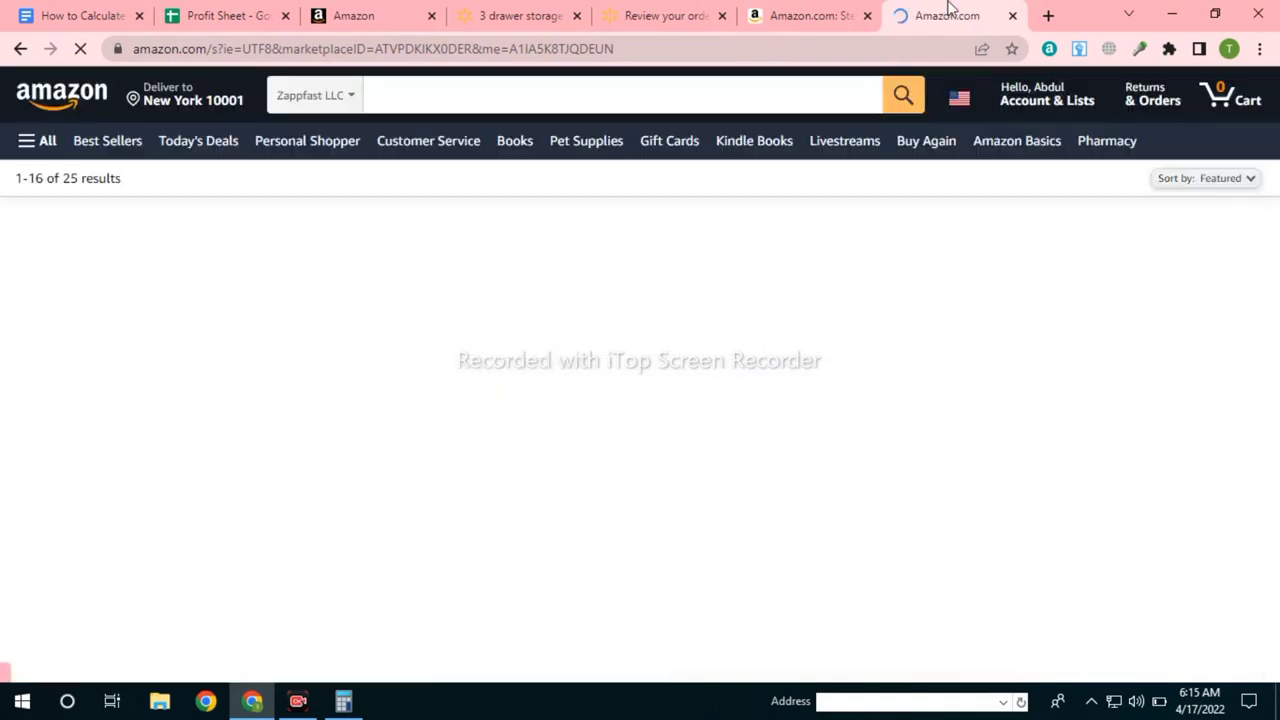
{"action": "scroll", "coordinate": [752, 300], "scroll_direction": "down", "scroll_amount": 1}
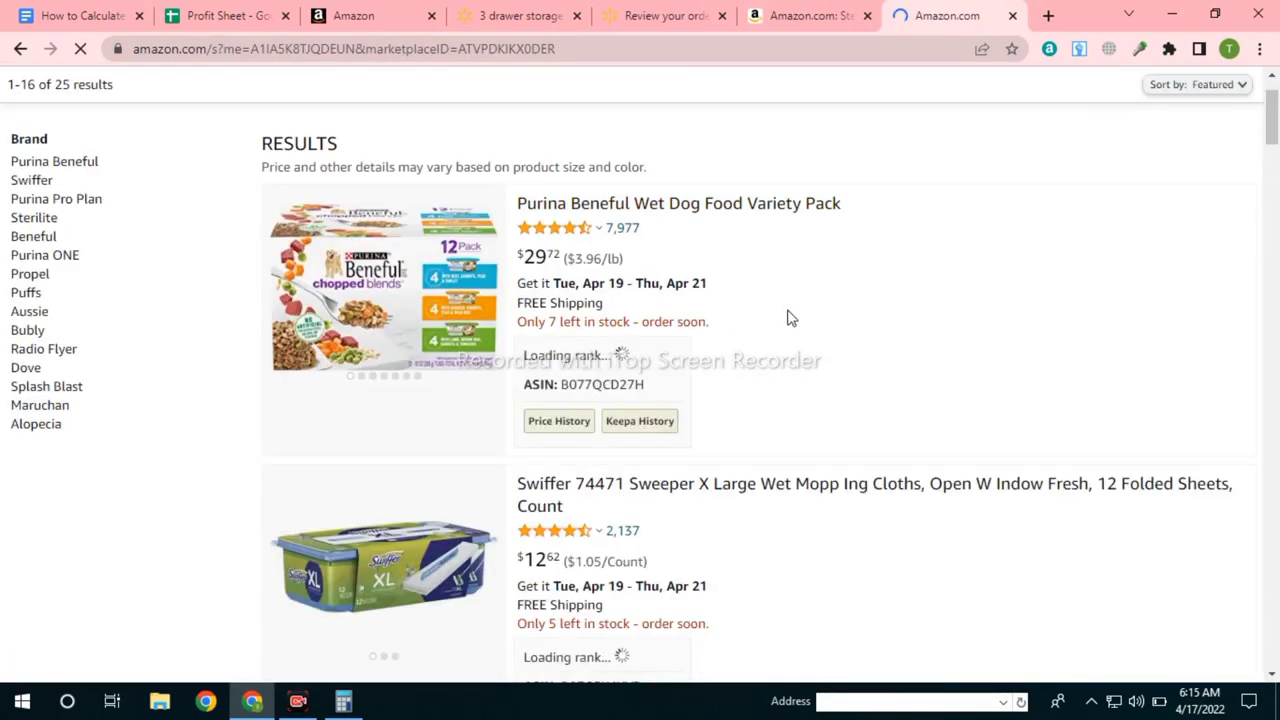
{"action": "scroll", "coordinate": [450, 332], "scroll_direction": "down", "scroll_amount": 2}
{"action": "scroll", "coordinate": [450, 332], "scroll_direction": "down", "scroll_amount": 9}
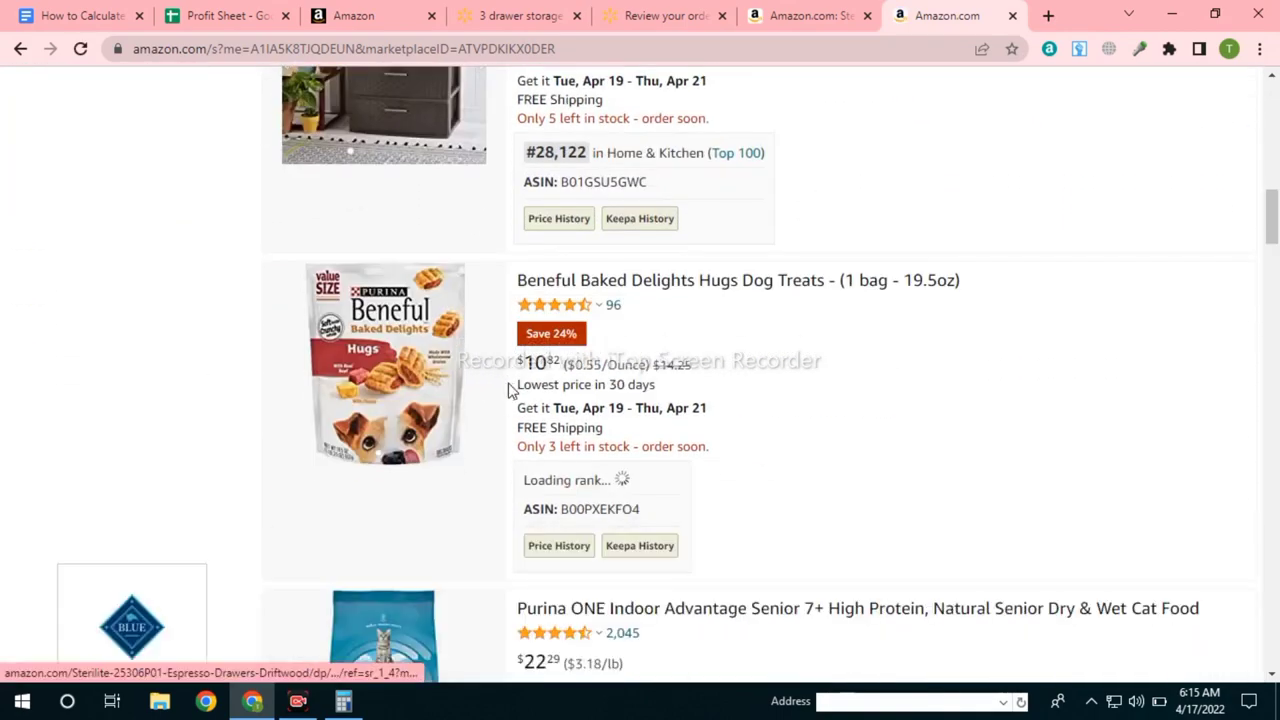
{"action": "scroll", "coordinate": [583, 386], "scroll_direction": "up", "scroll_amount": 8}
{"action": "scroll", "coordinate": [604, 386], "scroll_direction": "up", "scroll_amount": 3}
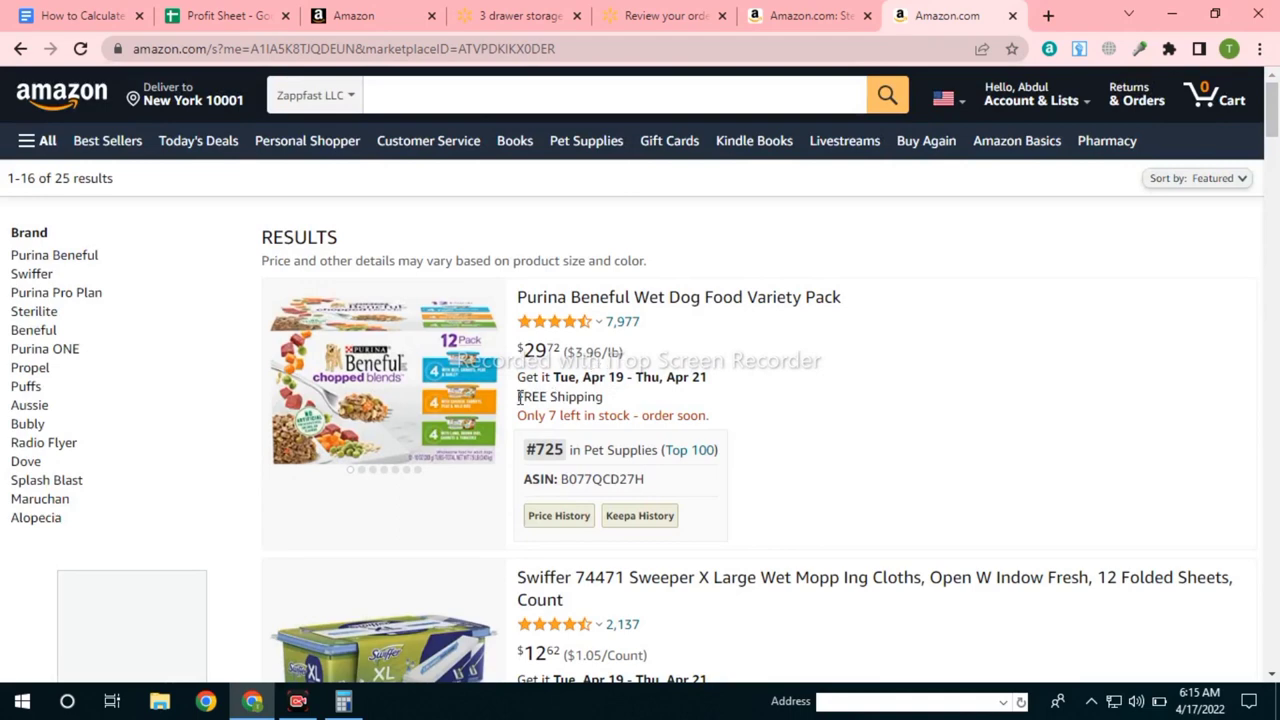
Highlight the dog food's Pet Supplies sales rank and open the Purina Beneful Wet Dog Food Variety Pack listing in a new tab.
{"action": "left_click_drag", "start_coordinate": [566, 449], "coordinate": [536, 449]}
{"action": "left_click", "coordinate": [640, 297], "text": "ctrl"}
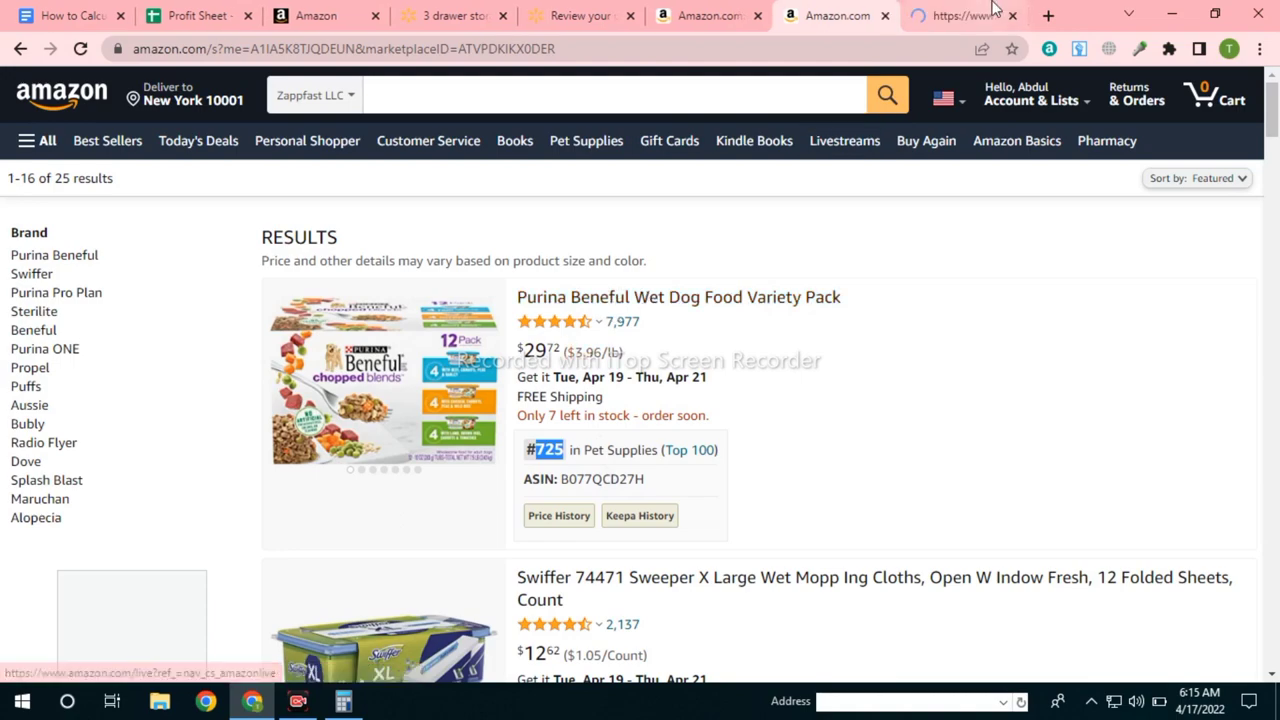
{"action": "left_click", "coordinate": [952, 12]}
Review the dog food pack's new offers and the featured seller's details, then close the offer list.
{"action": "scroll", "coordinate": [1075, 306], "scroll_direction": "down", "scroll_amount": 4}
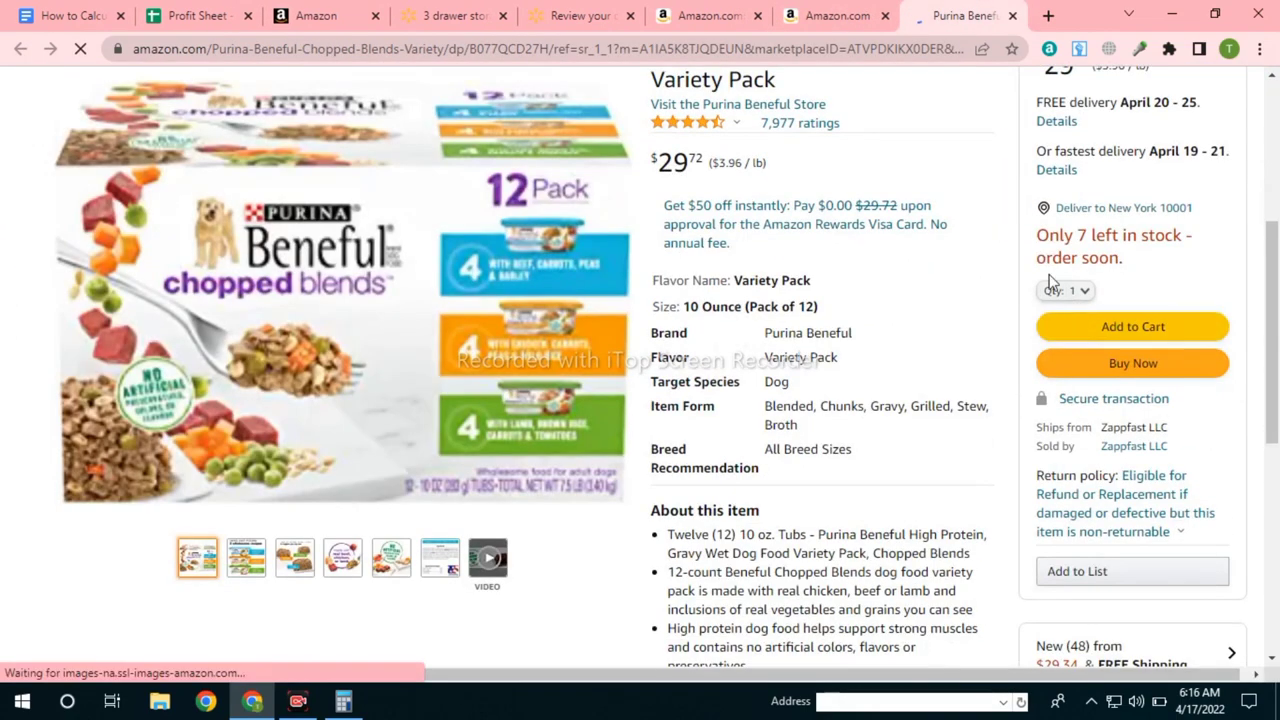
{"action": "scroll", "coordinate": [1120, 400], "scroll_direction": "down", "scroll_amount": 2}
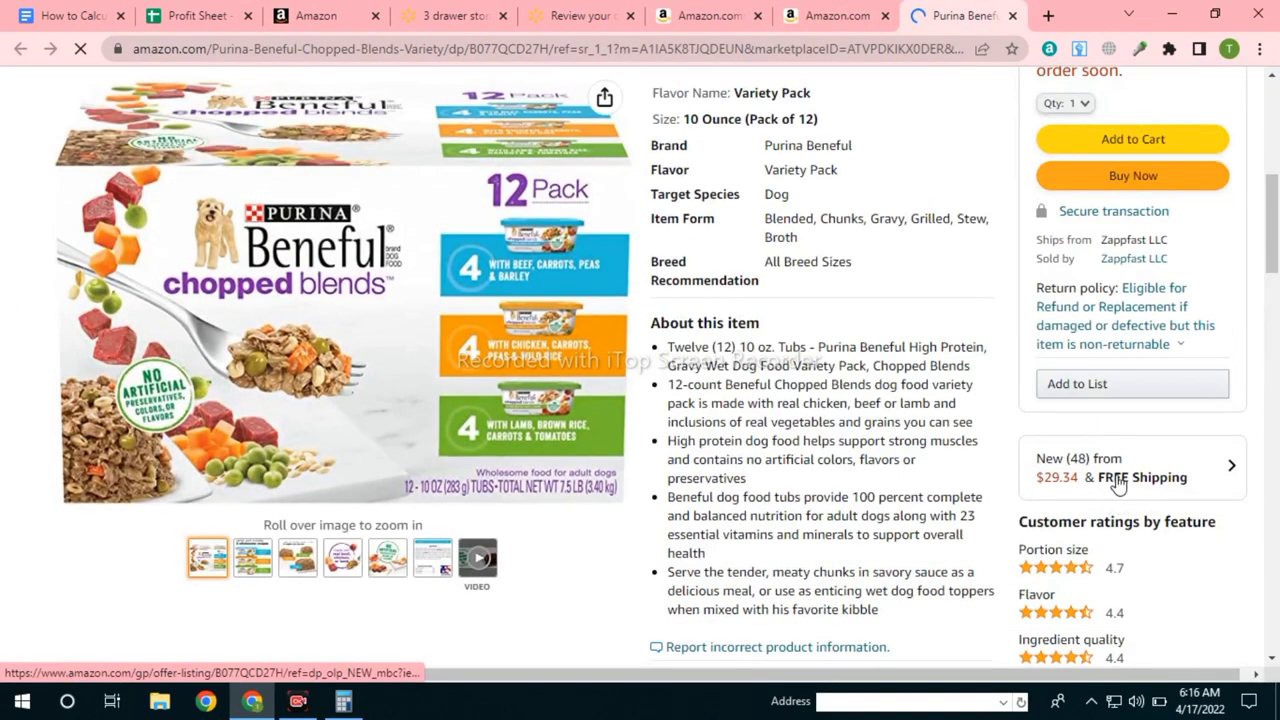
{"action": "left_click", "coordinate": [1115, 470]}
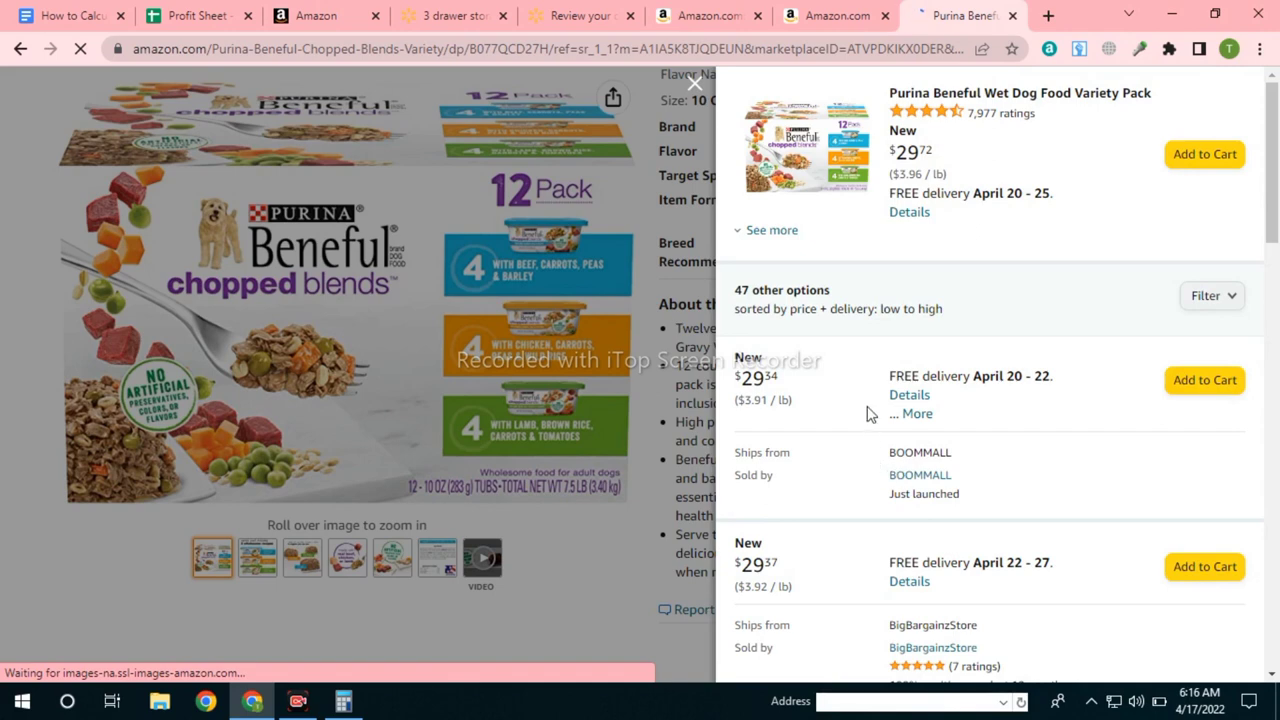
{"action": "left_click", "coordinate": [776, 234]}
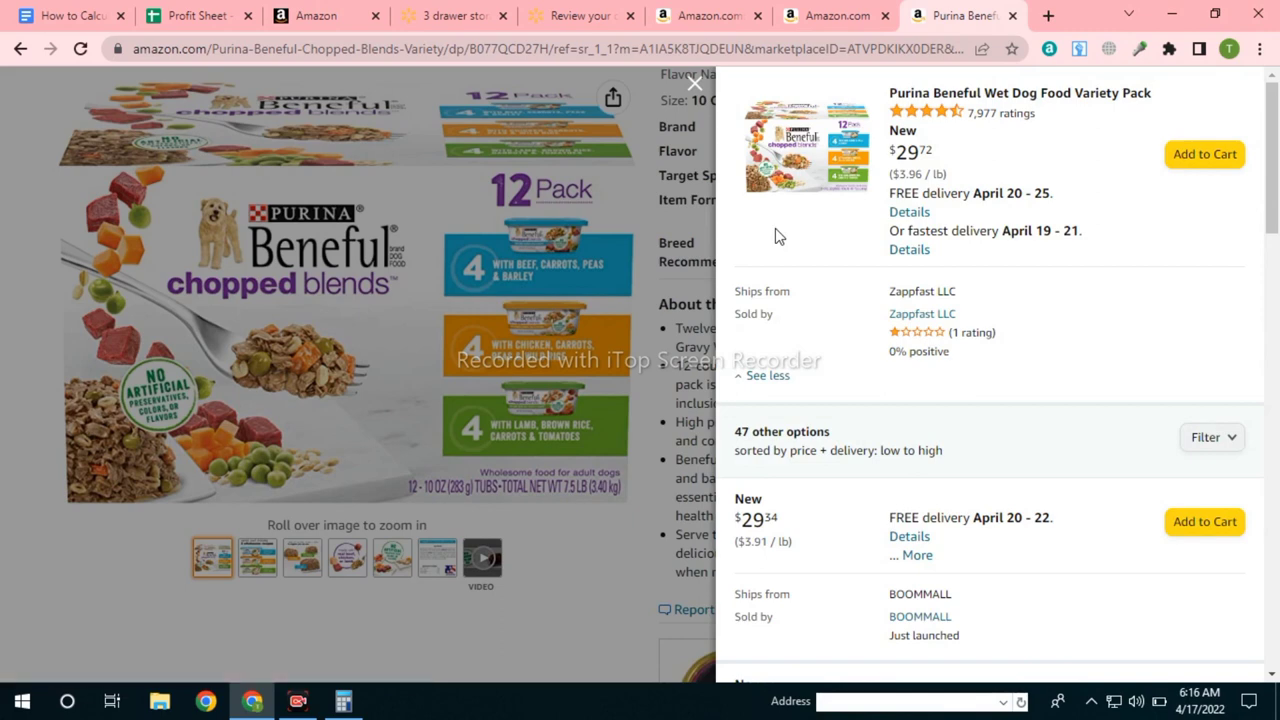
{"action": "left_click", "coordinate": [693, 90]}
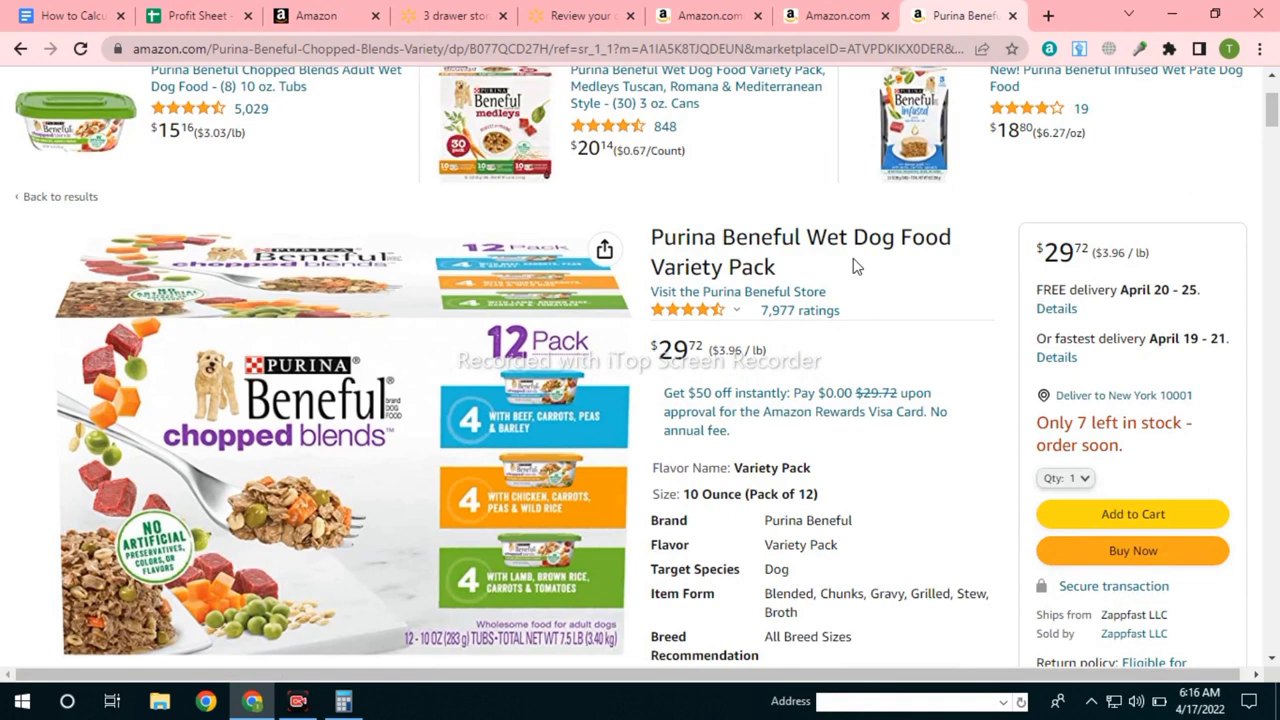
Copy the full product title "Purina Beneful Wet Dog Food Variety Pack" from the Amazon listing.
{"action": "double_click", "coordinate": [731, 237]}
{"action": "left_click", "coordinate": [731, 237]}
{"action": "double_click", "coordinate": [697, 238]}
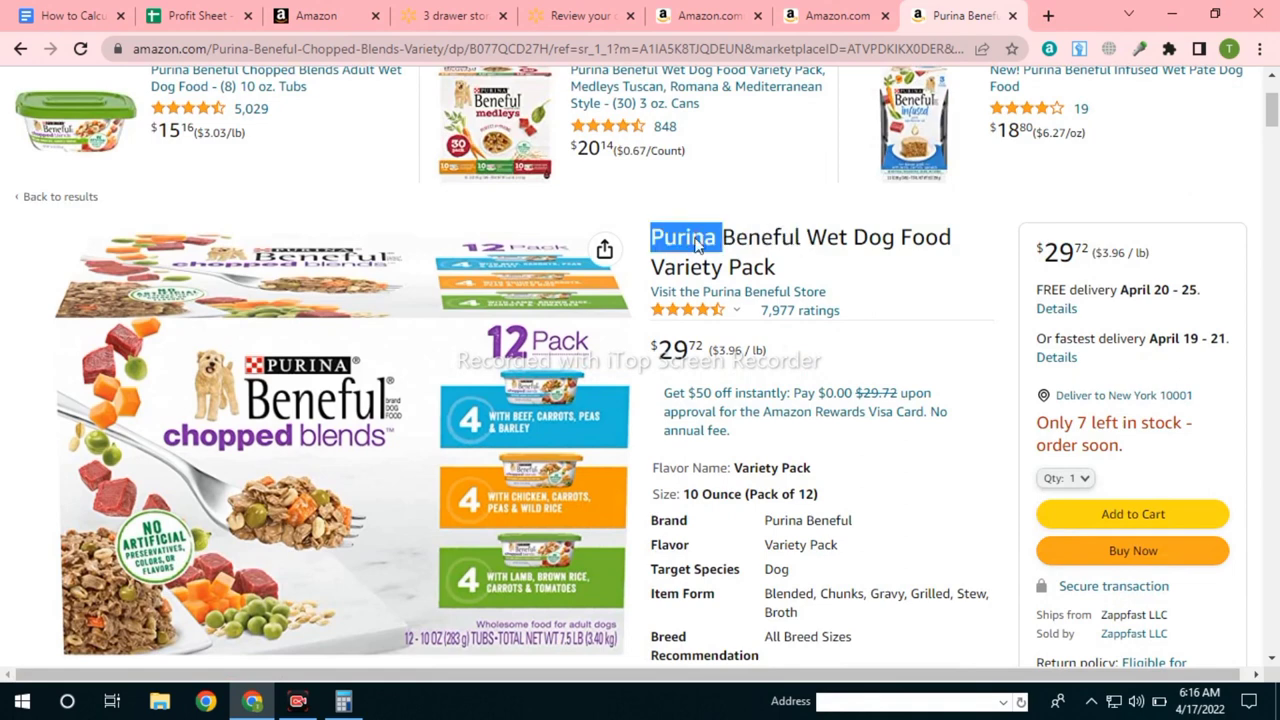
{"action": "triple_click", "coordinate": [697, 238]}
{"action": "right_click", "coordinate": [697, 238]}
{"action": "left_click", "coordinate": [762, 250]}
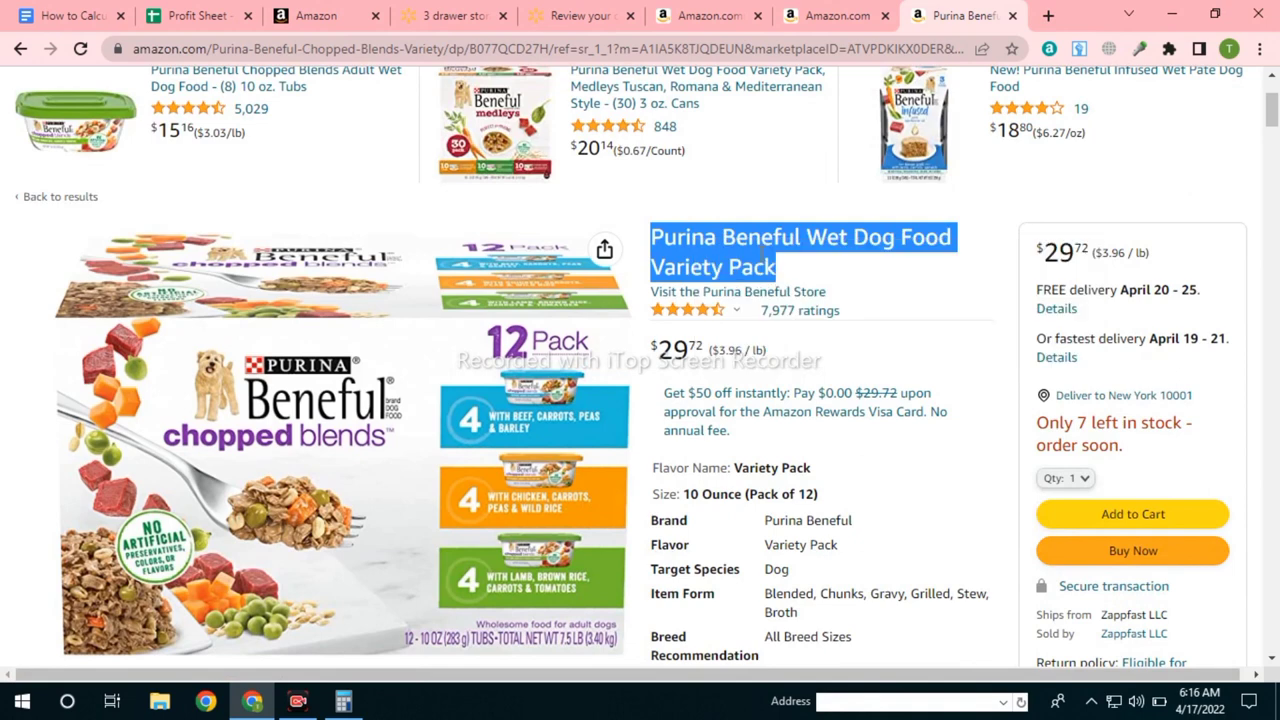
Leave the Walmart checkout and search Walmart for "Purina Beneful Wet Dog Food Variety Pack".
{"action": "left_click", "coordinate": [606, 14]}
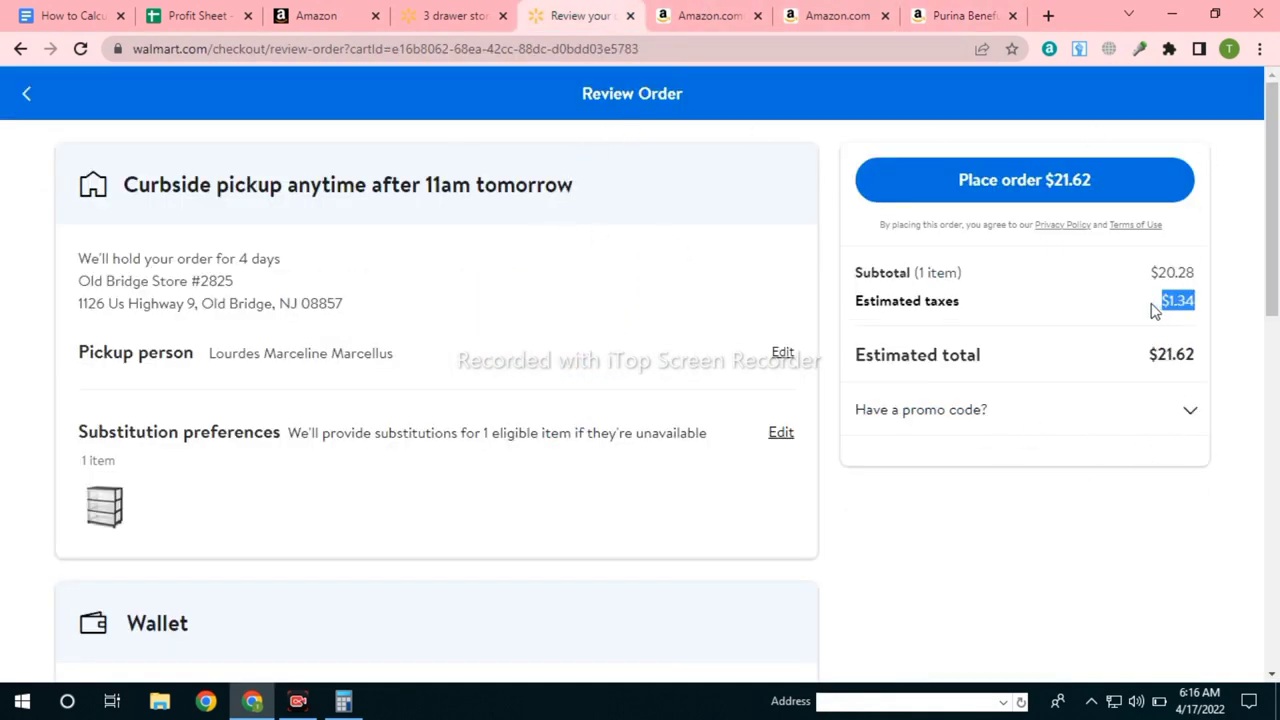
{"action": "left_click", "coordinate": [26, 93]}
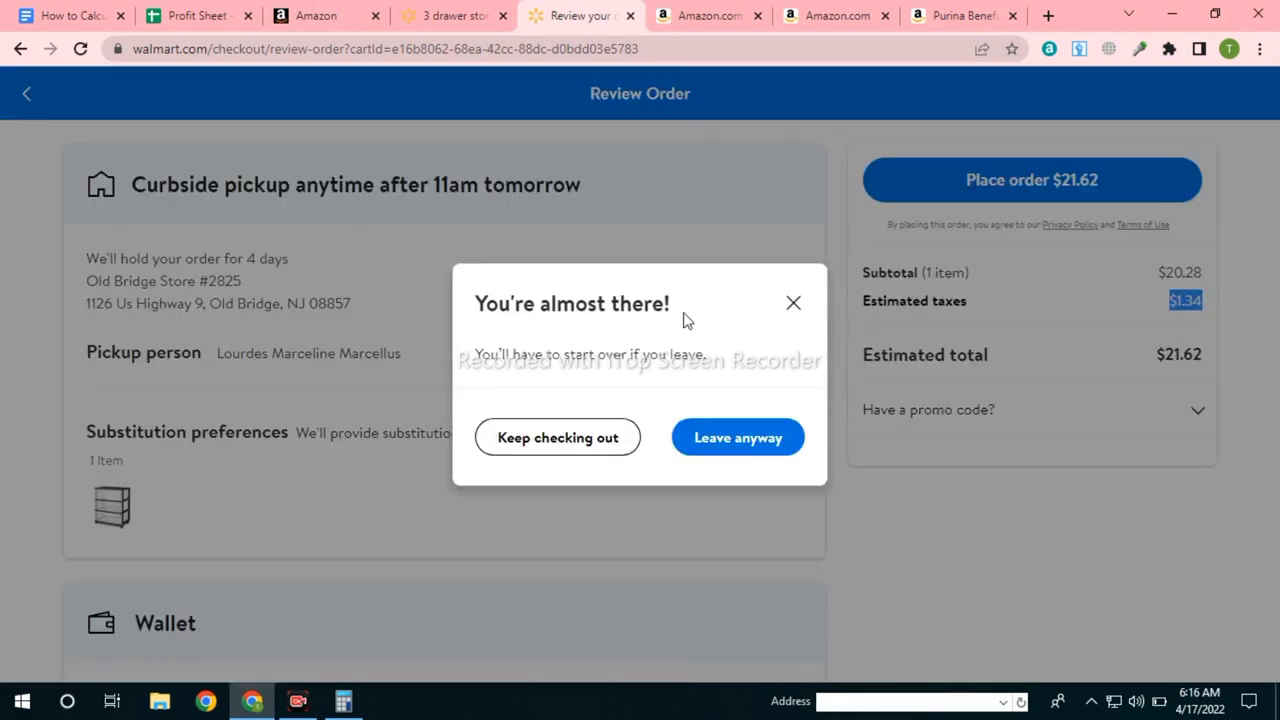
{"action": "left_click", "coordinate": [757, 450]}
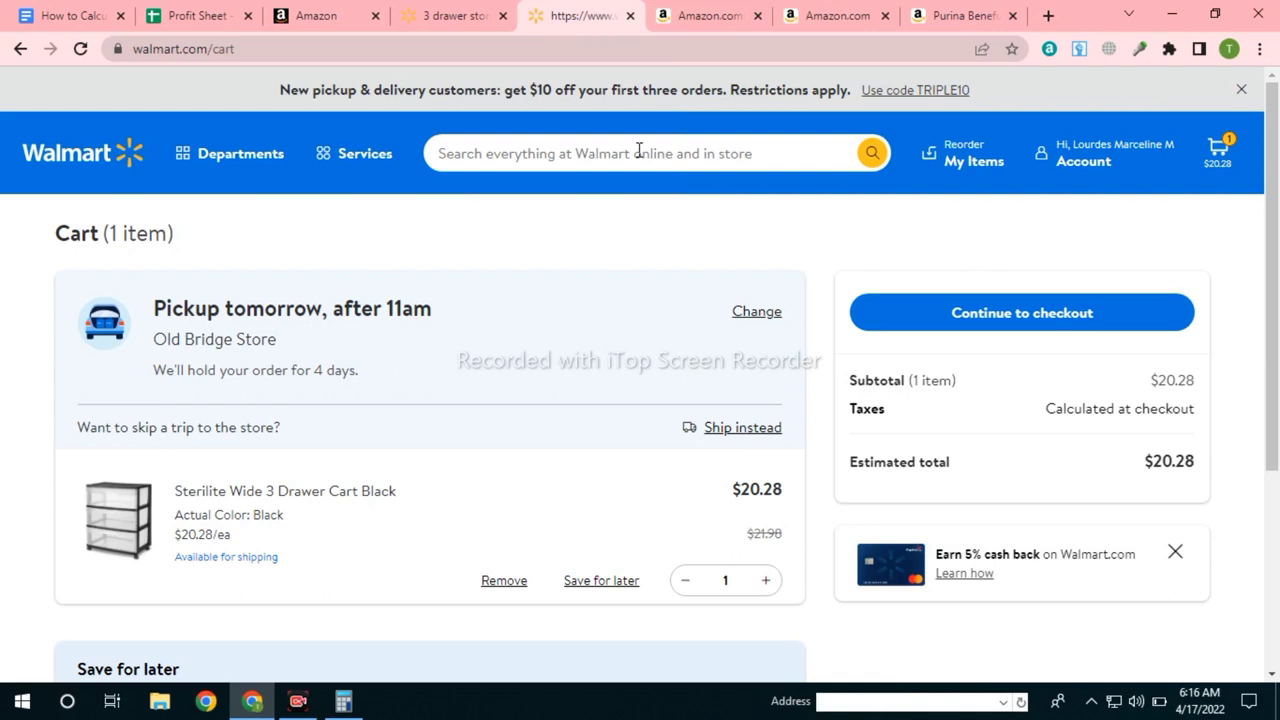
{"action": "right_click", "coordinate": [638, 150]}
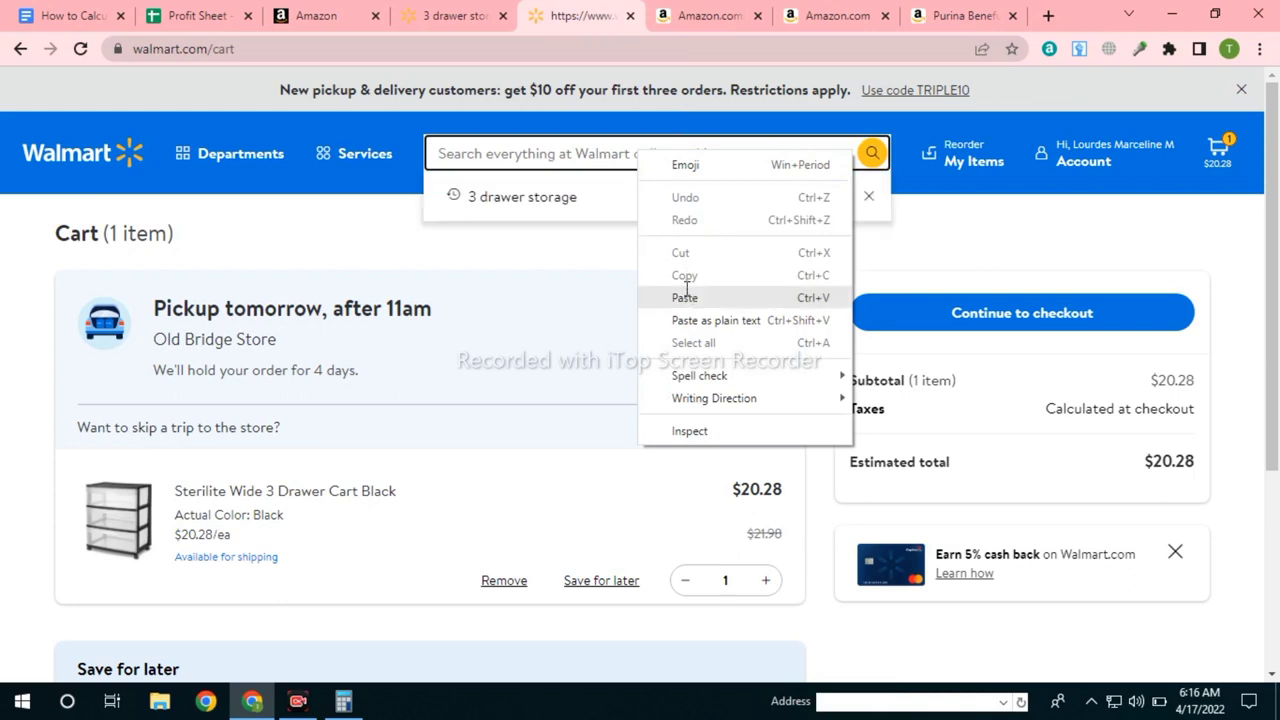
{"action": "left_click", "coordinate": [678, 291]}
{"action": "left_click", "coordinate": [872, 154]}
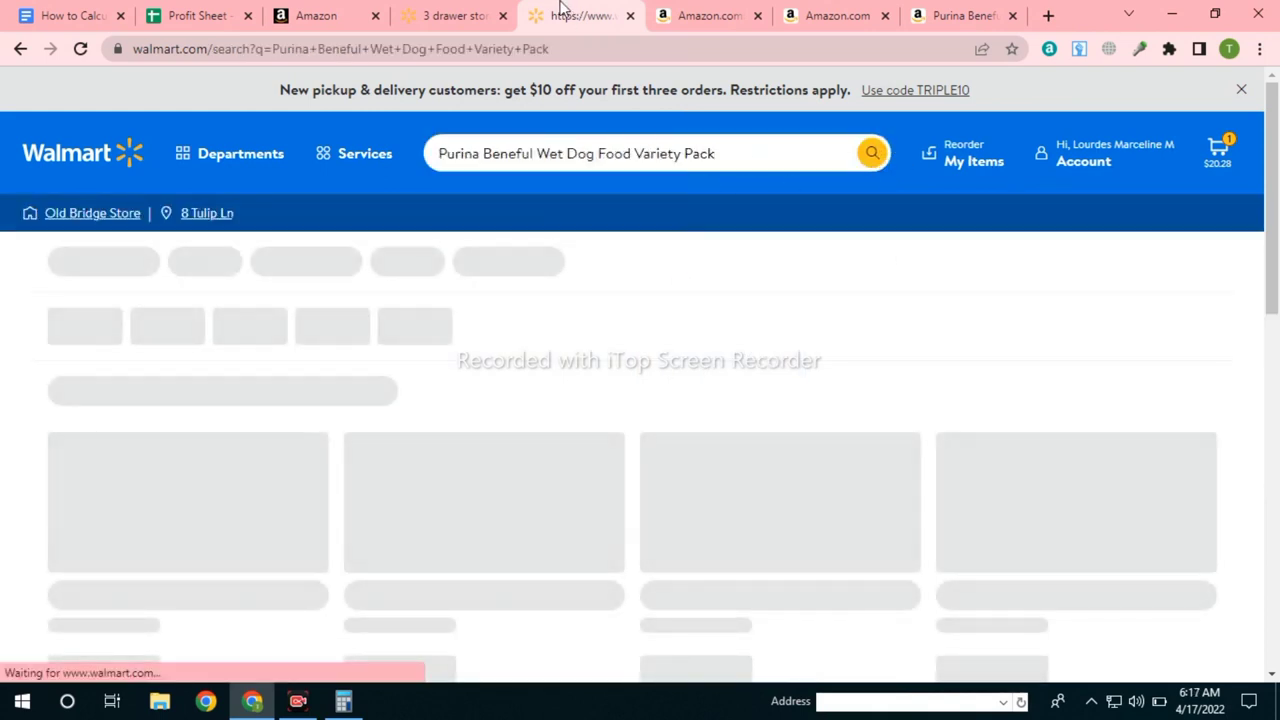
Scan the Walmart dog food results and move the Purina Beneful Amazon tab directly beside the Walmart results tab.
{"action": "scroll", "coordinate": [700, 330], "scroll_direction": "down", "scroll_amount": 3}
{"action": "scroll", "coordinate": [800, 338], "scroll_direction": "down", "scroll_amount": 4}
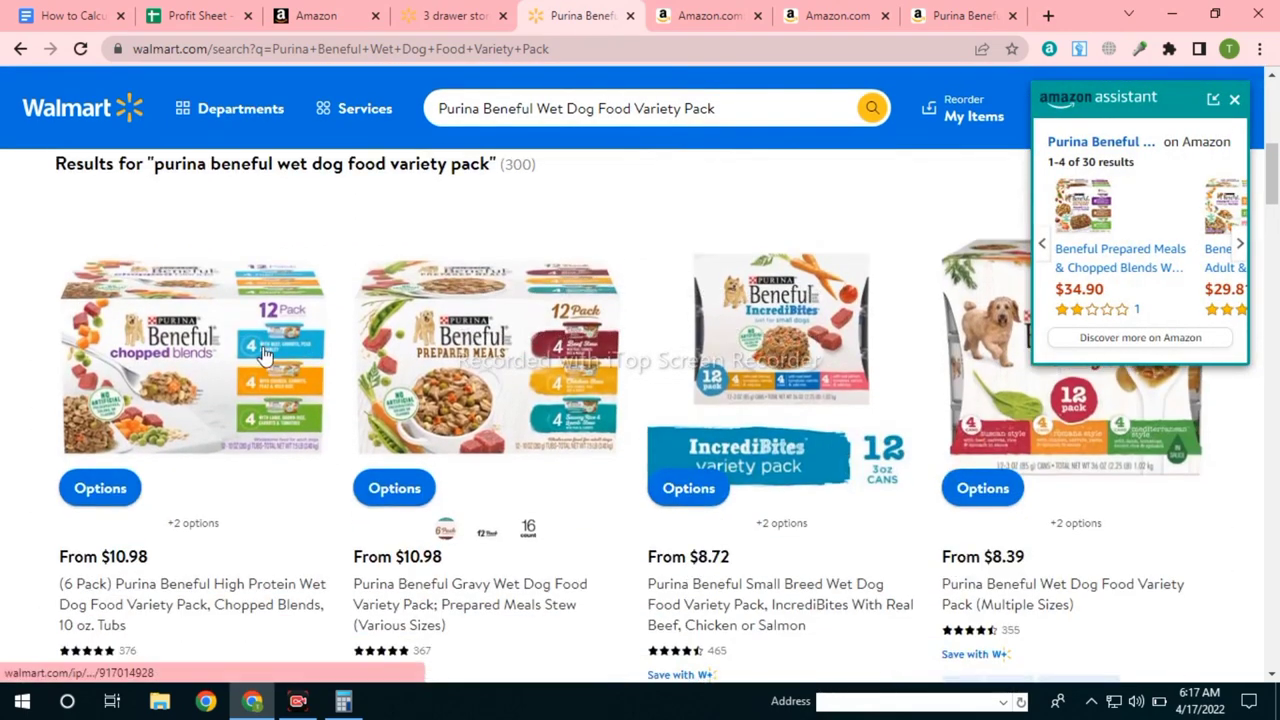
{"action": "scroll", "coordinate": [230, 367], "scroll_direction": "down", "scroll_amount": 1}
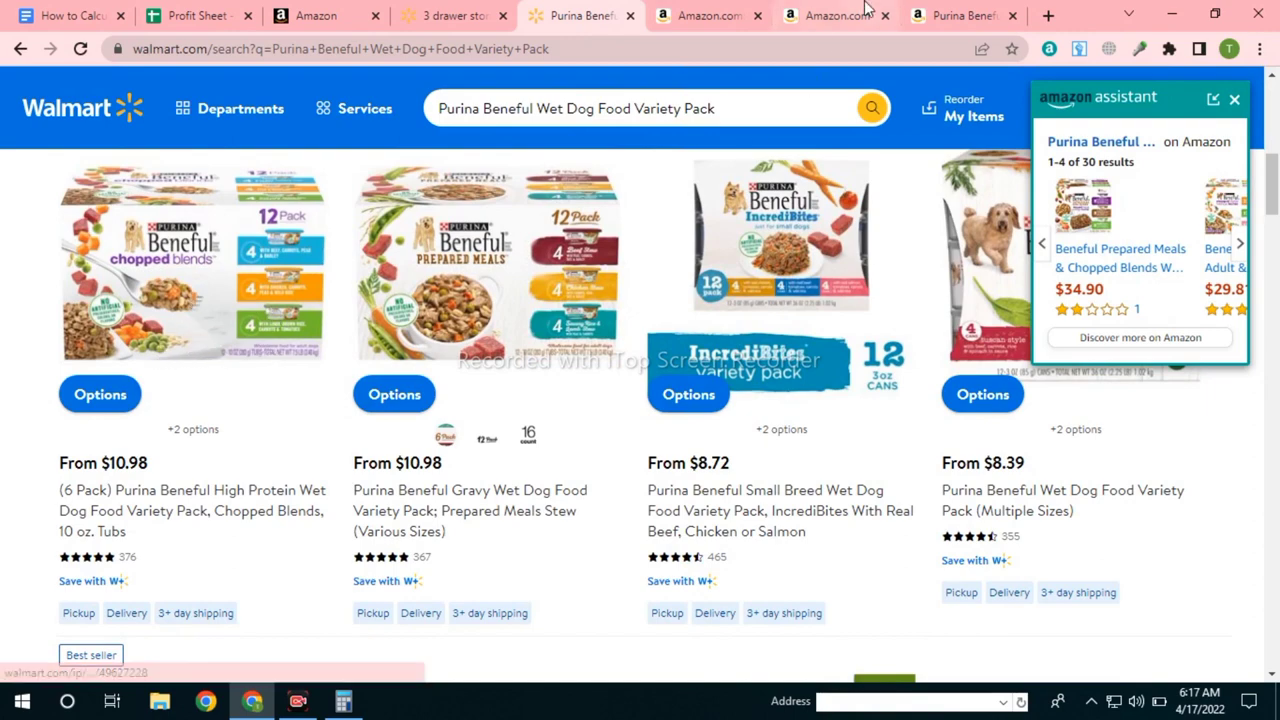
{"action": "left_click", "coordinate": [958, 12]}
{"action": "left_click_drag", "start_coordinate": [958, 12], "coordinate": [715, 12]}
Compare the Walmart results with the Amazon listing and open the matching Purina Beneful Chopped Blends variety pack.
{"action": "left_click", "coordinate": [585, 14]}
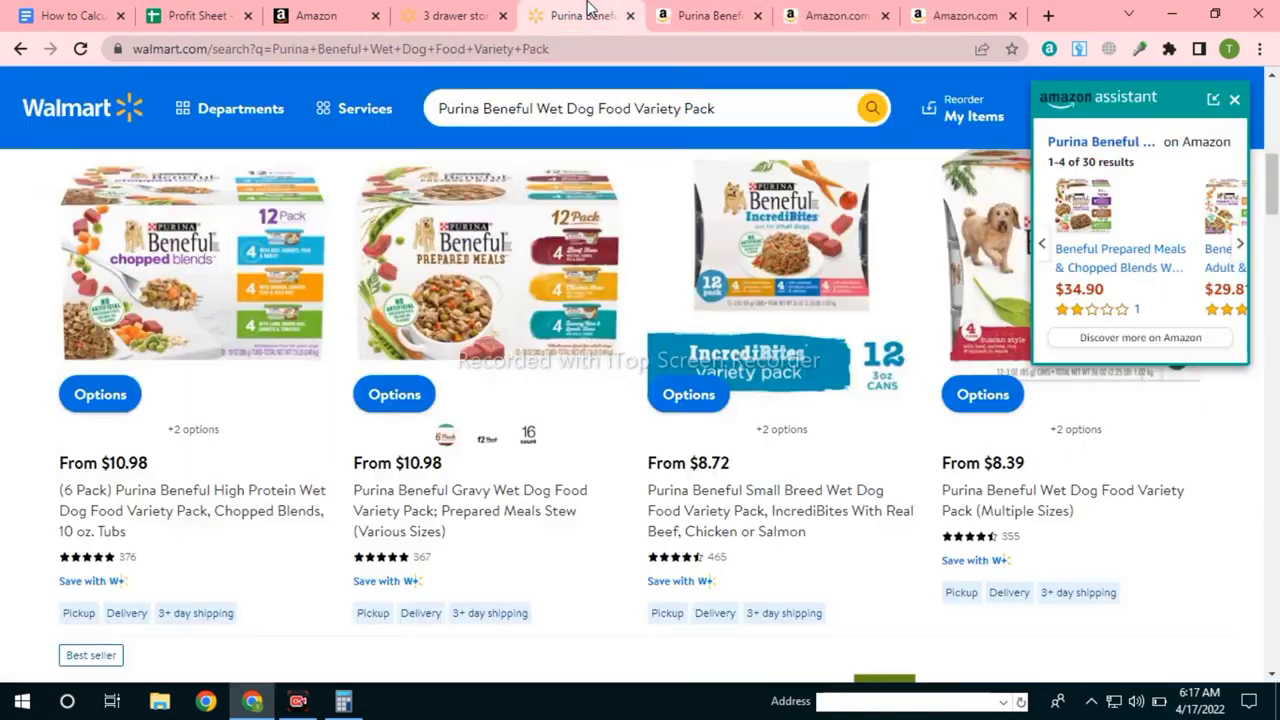
{"action": "left_click", "coordinate": [705, 14]}
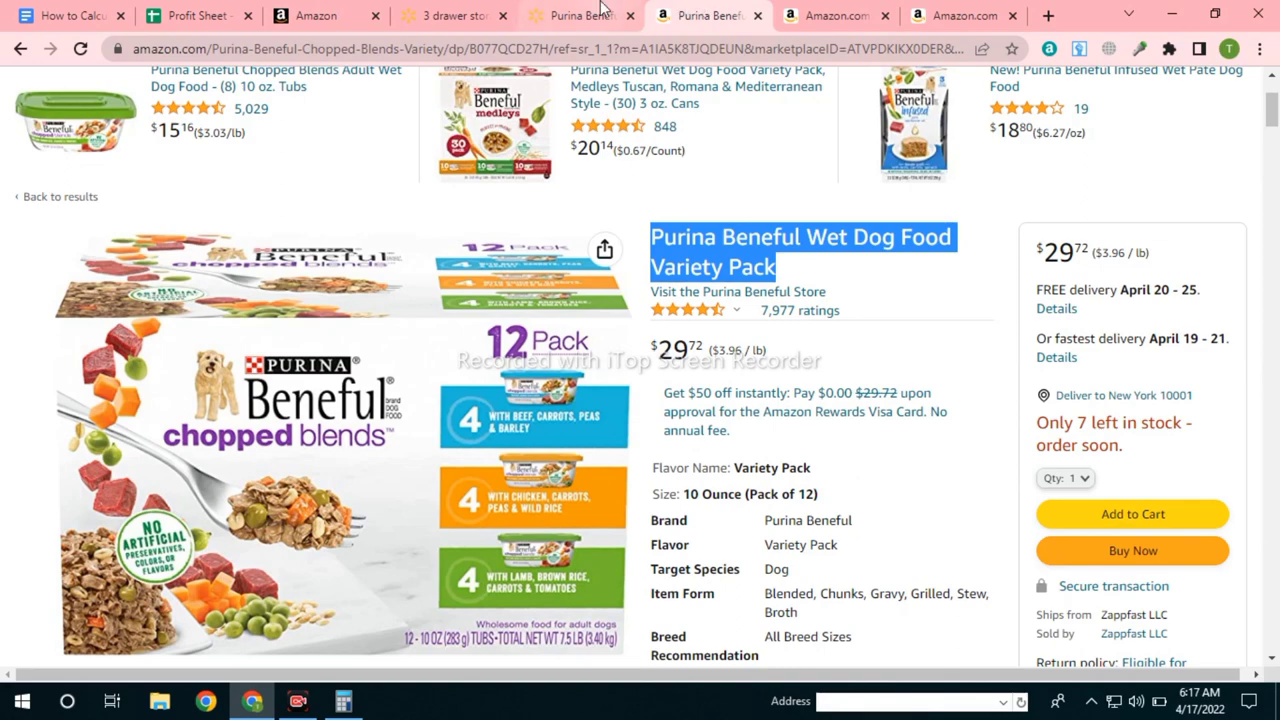
{"action": "left_click", "coordinate": [605, 14]}
{"action": "left_click", "coordinate": [184, 345]}
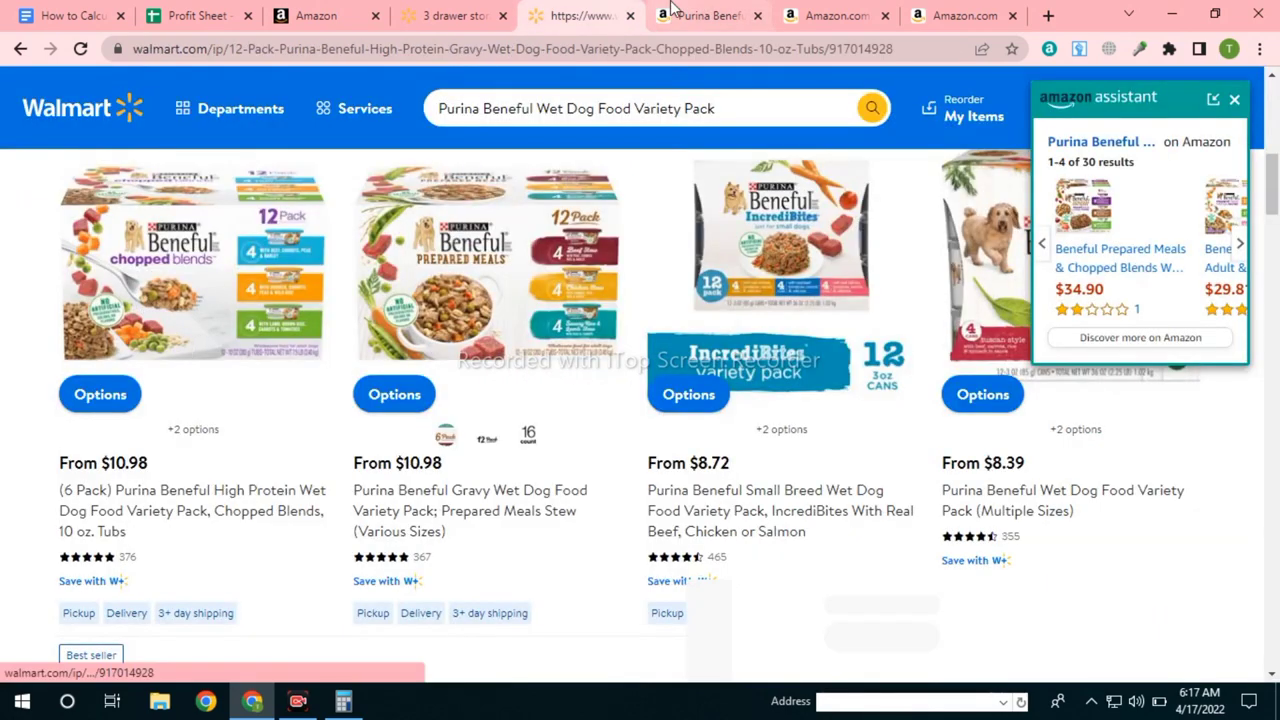
Compare the Walmart Purina Beneful Chopped Blends 12-pack with the Amazon listing for matching pack count and 10-ounce size.
{"action": "left_click", "coordinate": [674, 12]}
{"action": "left_click", "coordinate": [585, 14]}
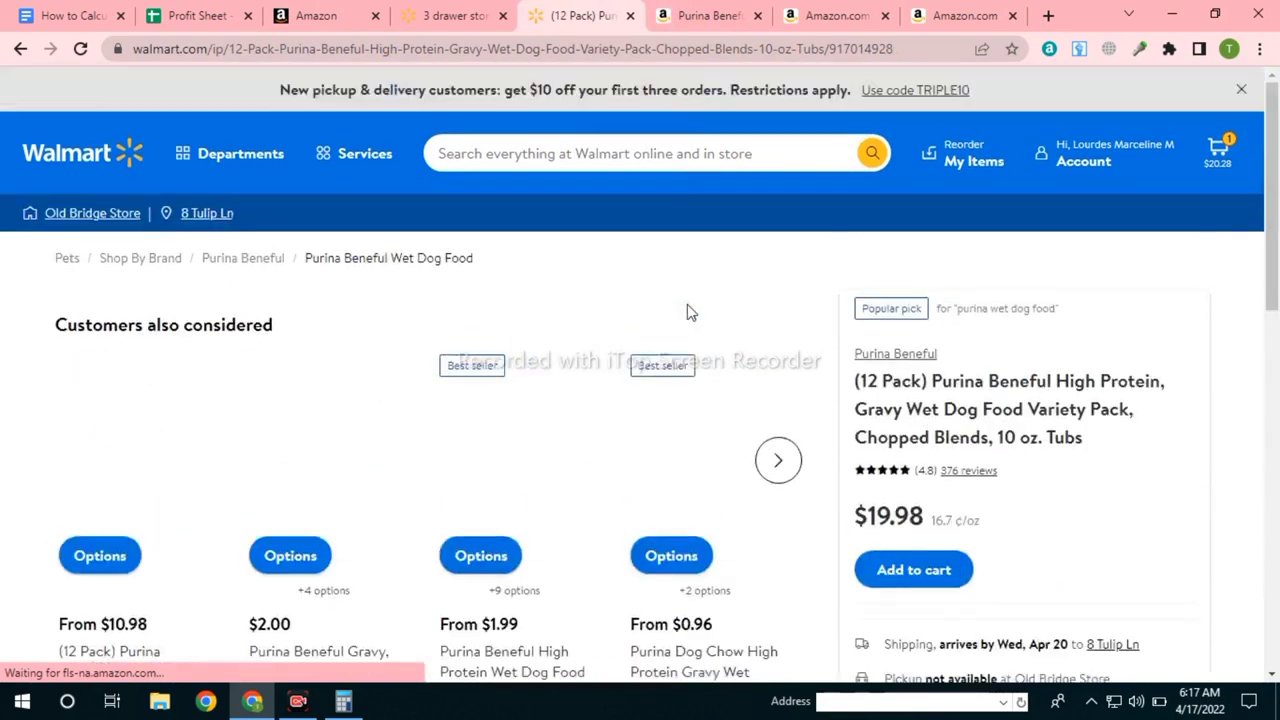
{"action": "scroll", "coordinate": [731, 329], "scroll_direction": "down", "scroll_amount": 1}
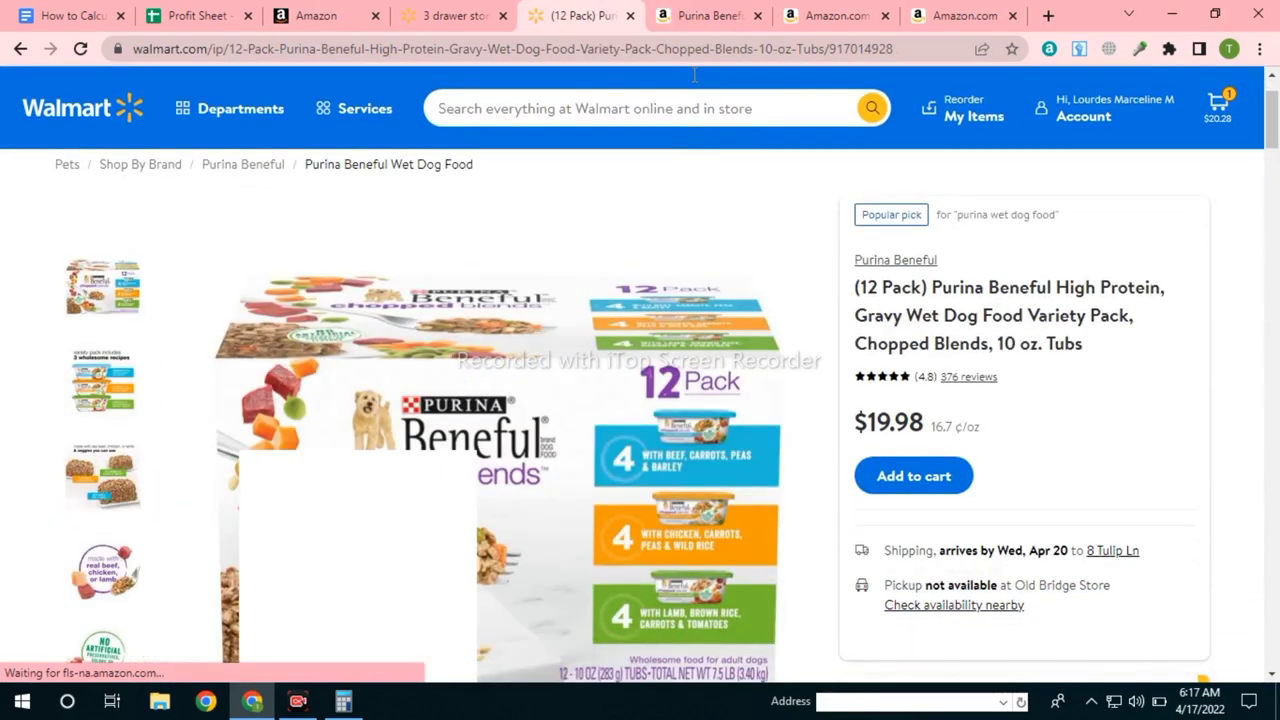
{"action": "left_click", "coordinate": [706, 10]}
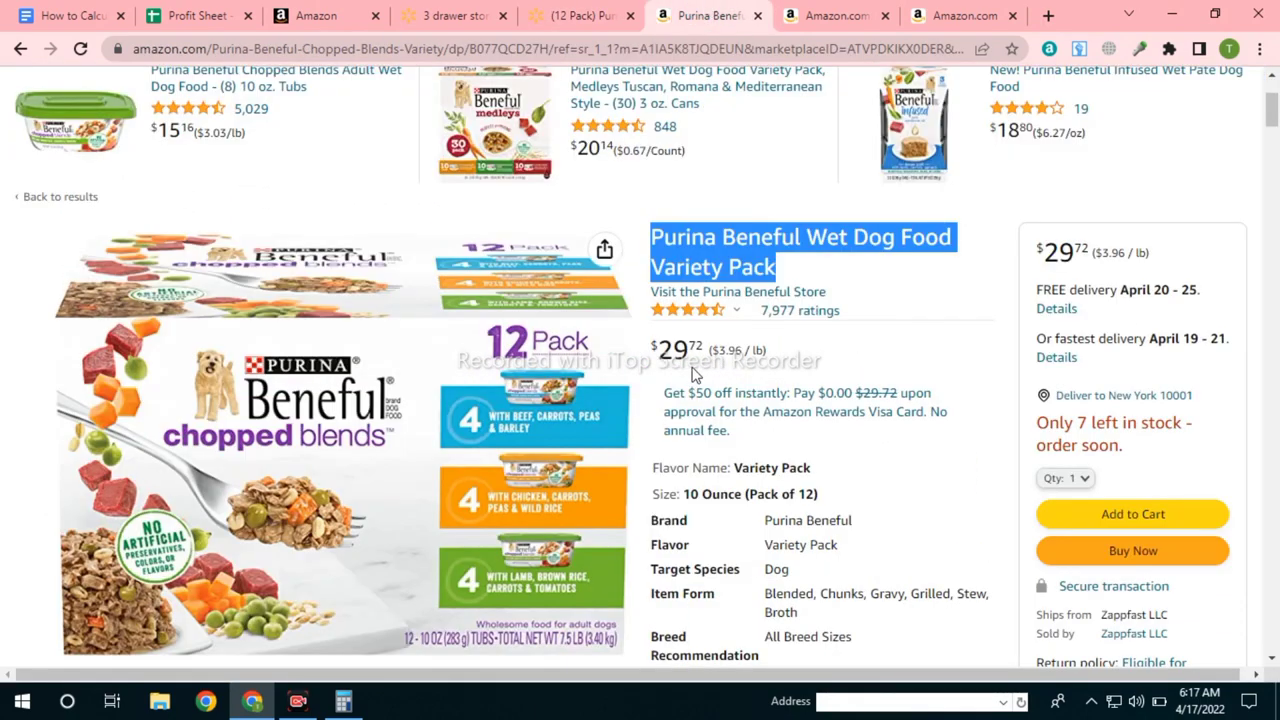
{"action": "scroll", "coordinate": [827, 362], "scroll_direction": "down", "scroll_amount": 1}
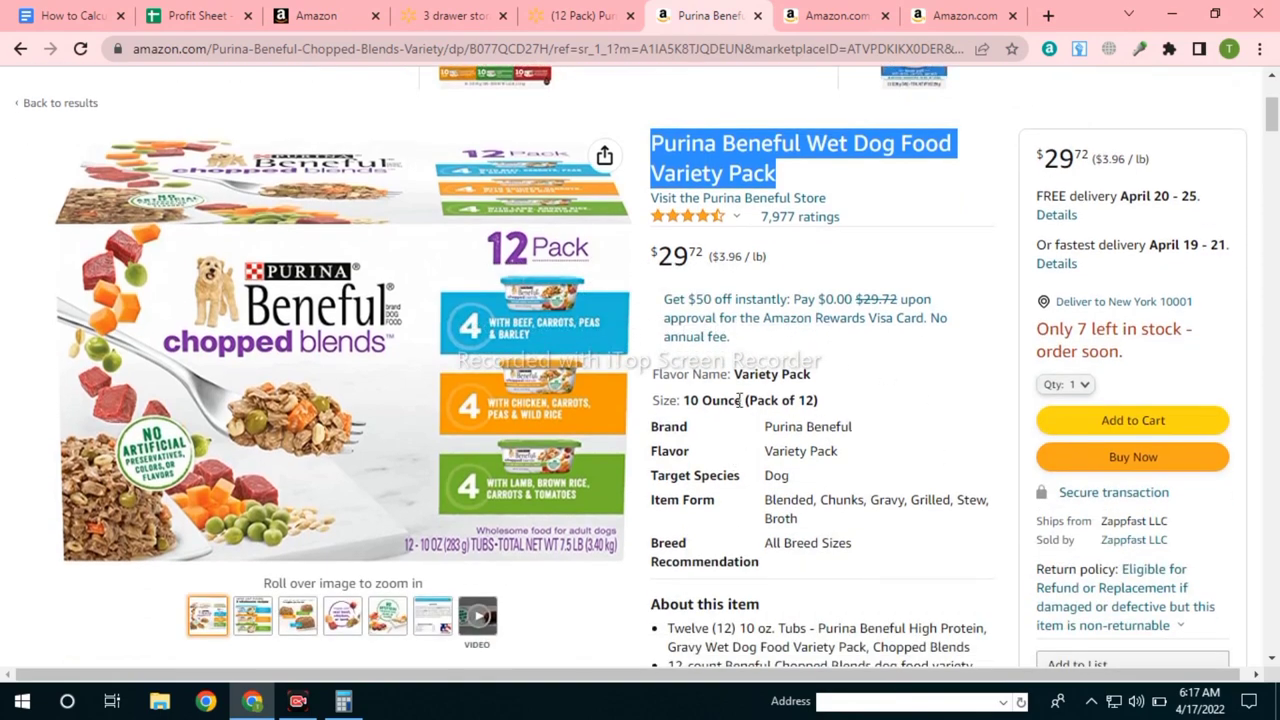
{"action": "mouse_move", "coordinate": [750, 398]}
{"action": "left_mouse_down"}
{"action": "mouse_move", "coordinate": [722, 401]}
{"action": "mouse_move", "coordinate": [742, 400]}
{"action": "left_mouse_up"}
{"action": "key", "text": "ctrl+shift+Tab"}
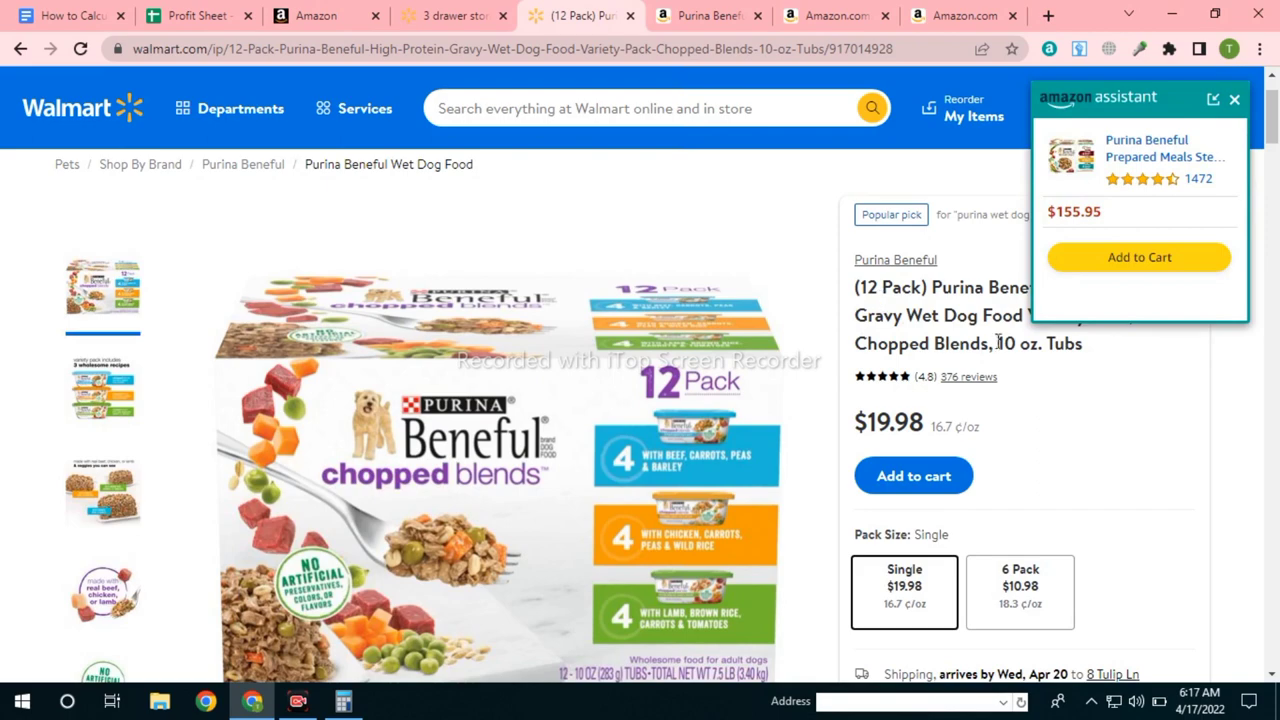
{"action": "scroll", "coordinate": [570, 378], "scroll_direction": "down", "scroll_amount": 2}
{"action": "scroll", "coordinate": [570, 378], "scroll_direction": "up", "scroll_amount": 1}
{"action": "left_click", "coordinate": [808, 12]}
{"action": "left_click", "coordinate": [705, 14]}
{"action": "left_click", "coordinate": [580, 14]}
Examine the price, seller and lowest new offer on the Purina Beneful Amazon listing.
{"action": "left_click", "coordinate": [714, 12]}
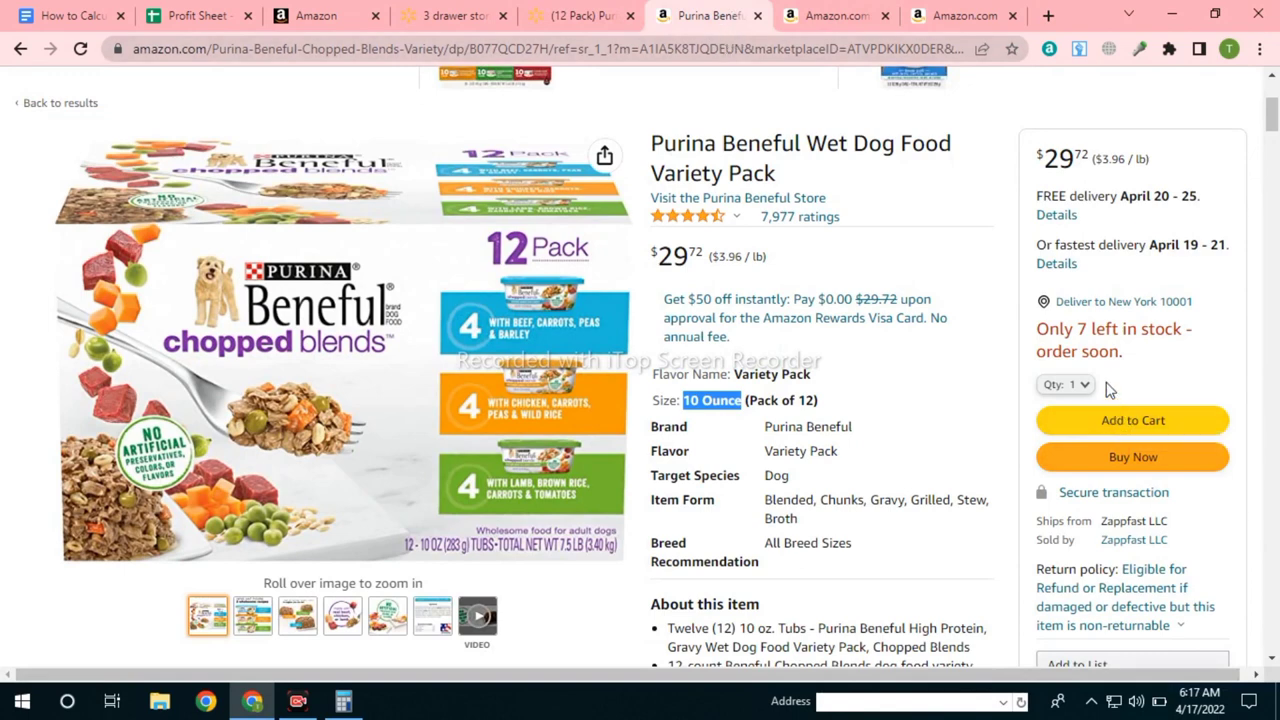
{"action": "scroll", "coordinate": [1108, 378], "scroll_direction": "down", "scroll_amount": 3}
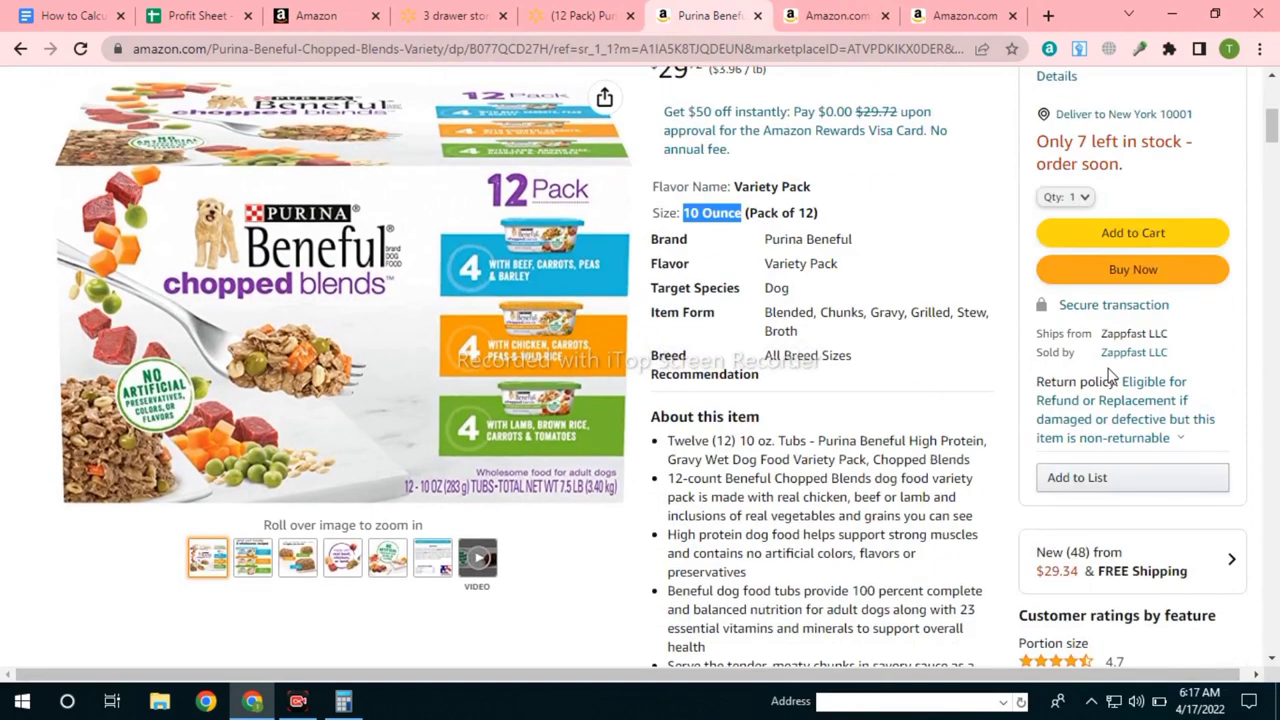
{"action": "scroll", "coordinate": [995, 405], "scroll_direction": "up", "scroll_amount": 3}
{"action": "scroll", "coordinate": [1037, 394], "scroll_direction": "down", "scroll_amount": 4}
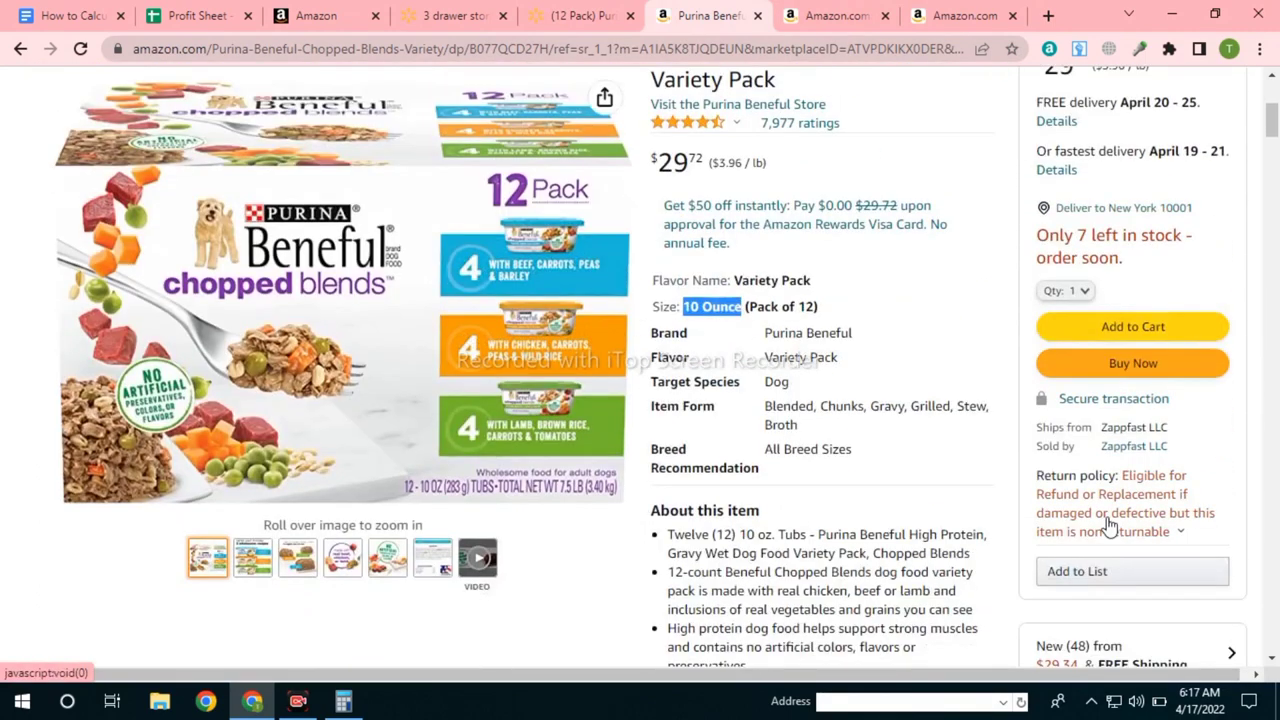
{"action": "left_click_drag", "start_coordinate": [1077, 478], "coordinate": [903, 485]}
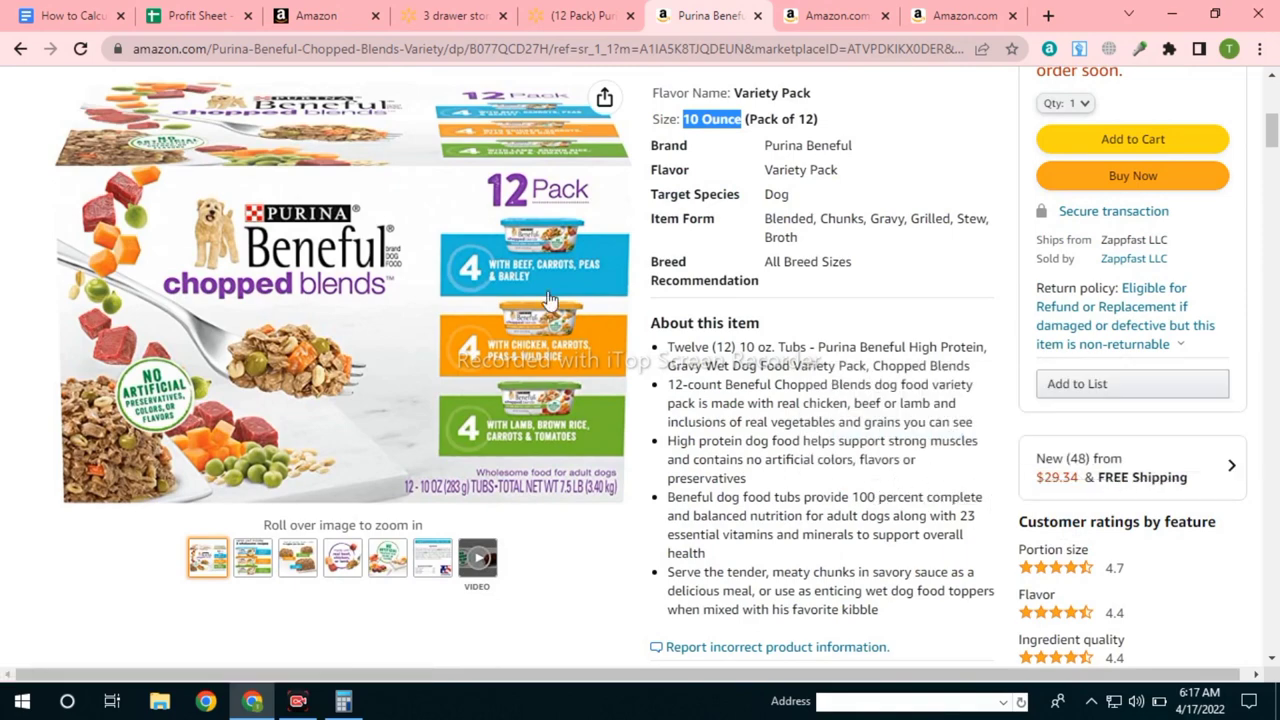
Inspect the Amazon Fee formula in row 2 of the Profit Sheet.
{"action": "left_click", "coordinate": [215, 10]}
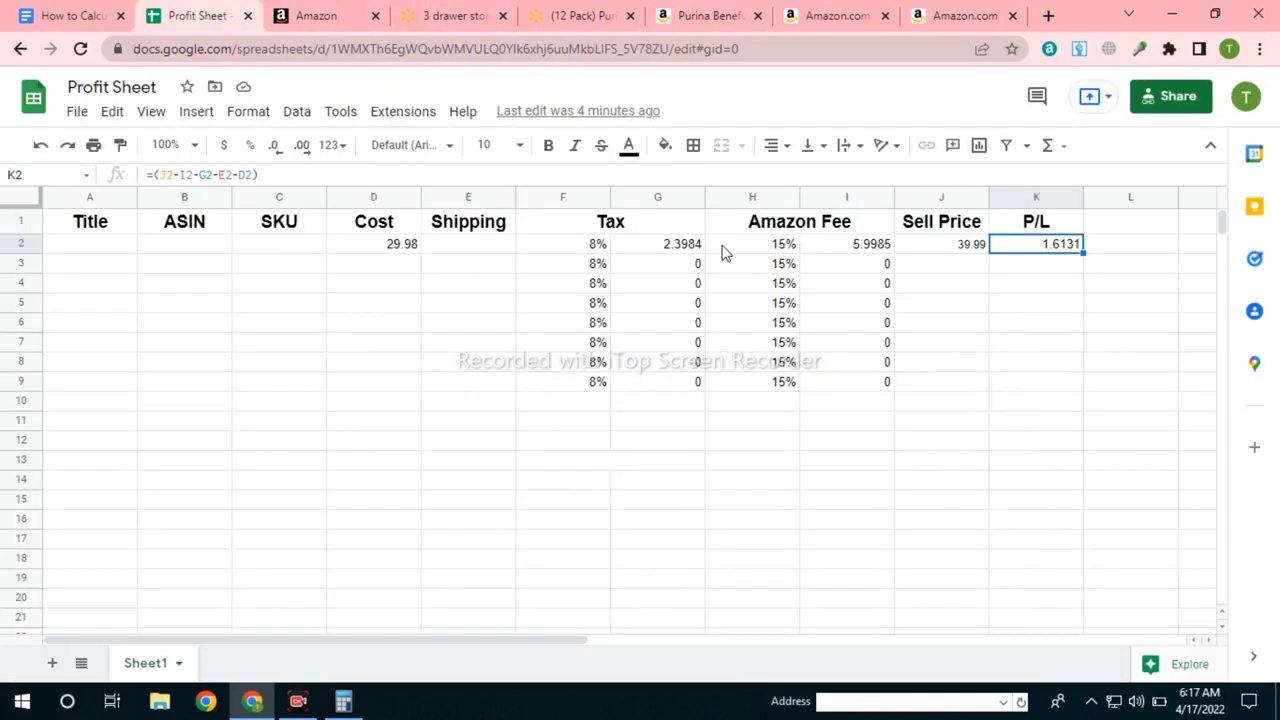
{"action": "left_click", "coordinate": [857, 243]}
{"action": "double_click", "coordinate": [855, 242]}
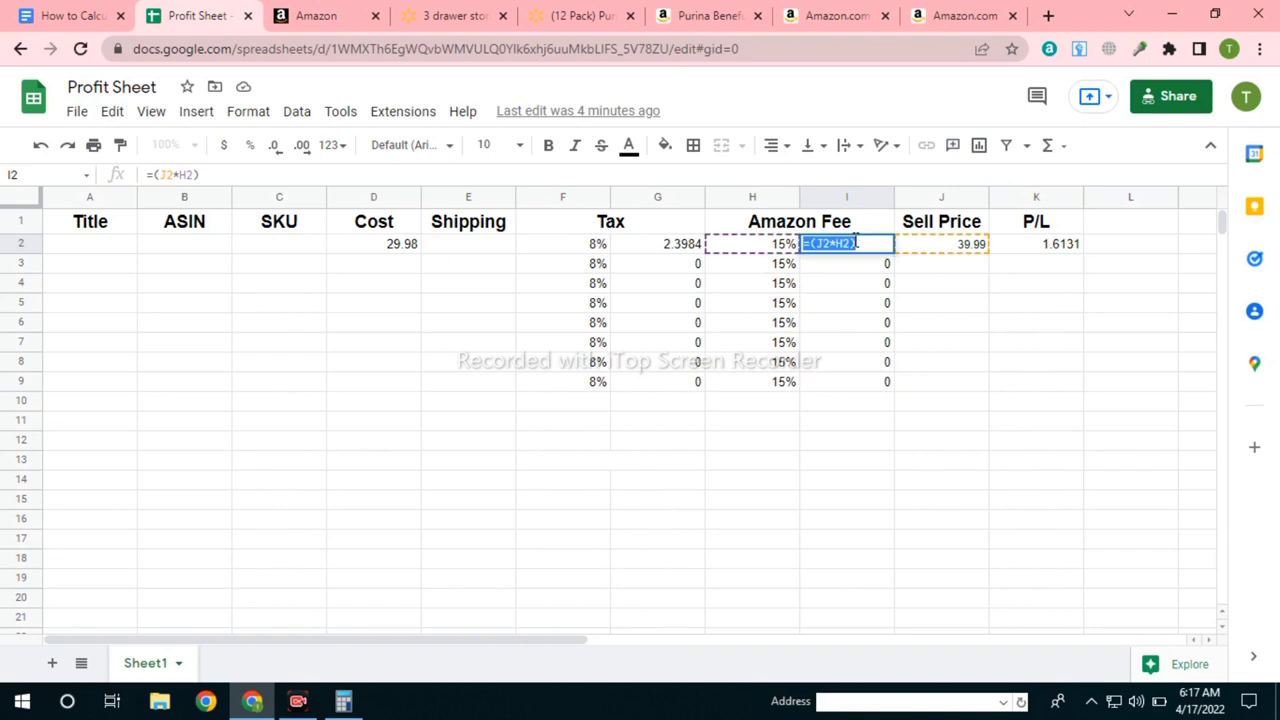
{"action": "left_click", "coordinate": [876, 323]}
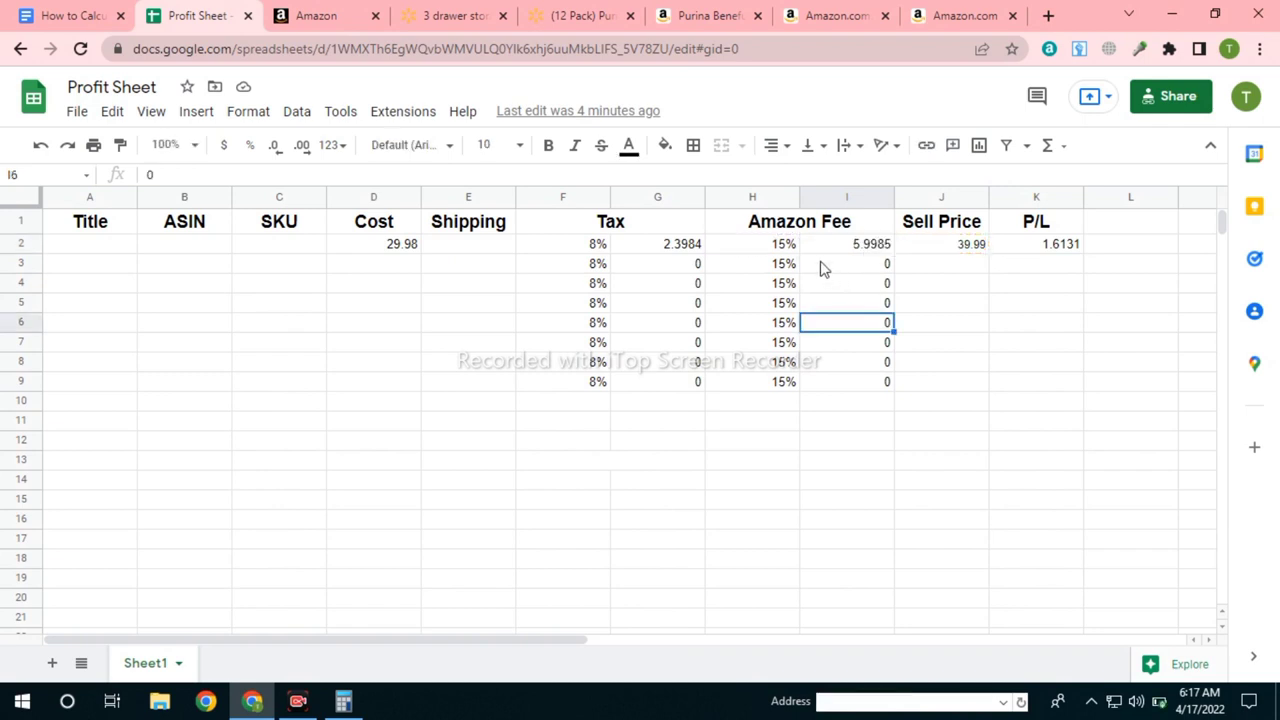
Set the Sell Price in row 2 of the Profit Sheet to 29.34.
{"action": "left_click", "coordinate": [970, 252]}
{"action": "type", "text": "29"}
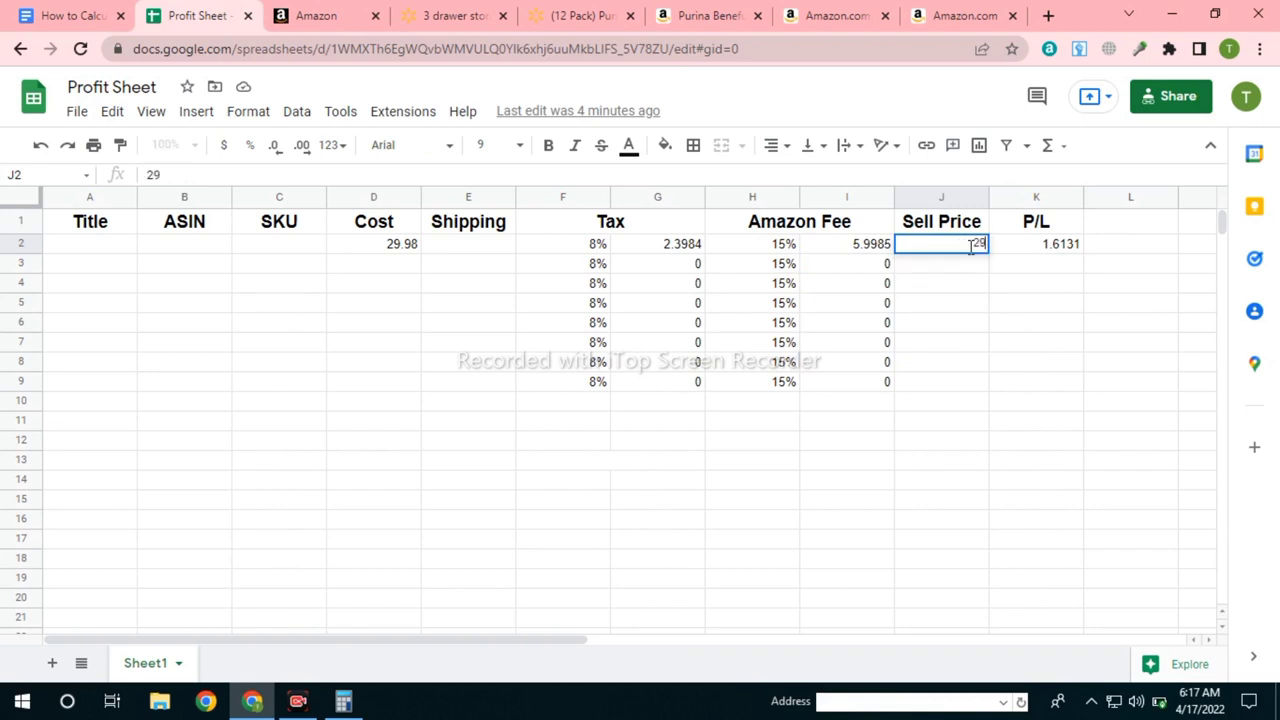
{"action": "type", "text": ".34"}
{"action": "left_click", "coordinate": [956, 286]}
Check the Walmart price of the Purina Beneful 12-pack and set the Cost in row 2 of the Profit Sheet to 19.98.
{"action": "left_click", "coordinate": [414, 254]}
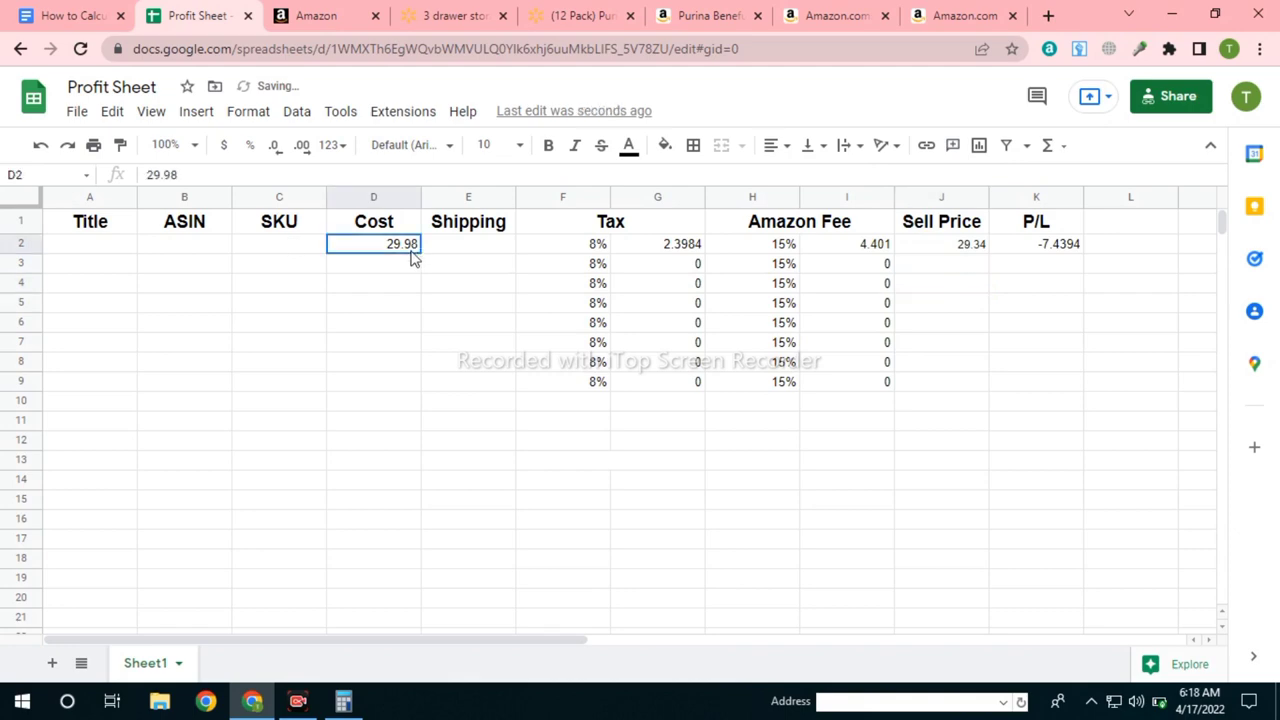
{"action": "left_click", "coordinate": [580, 15]}
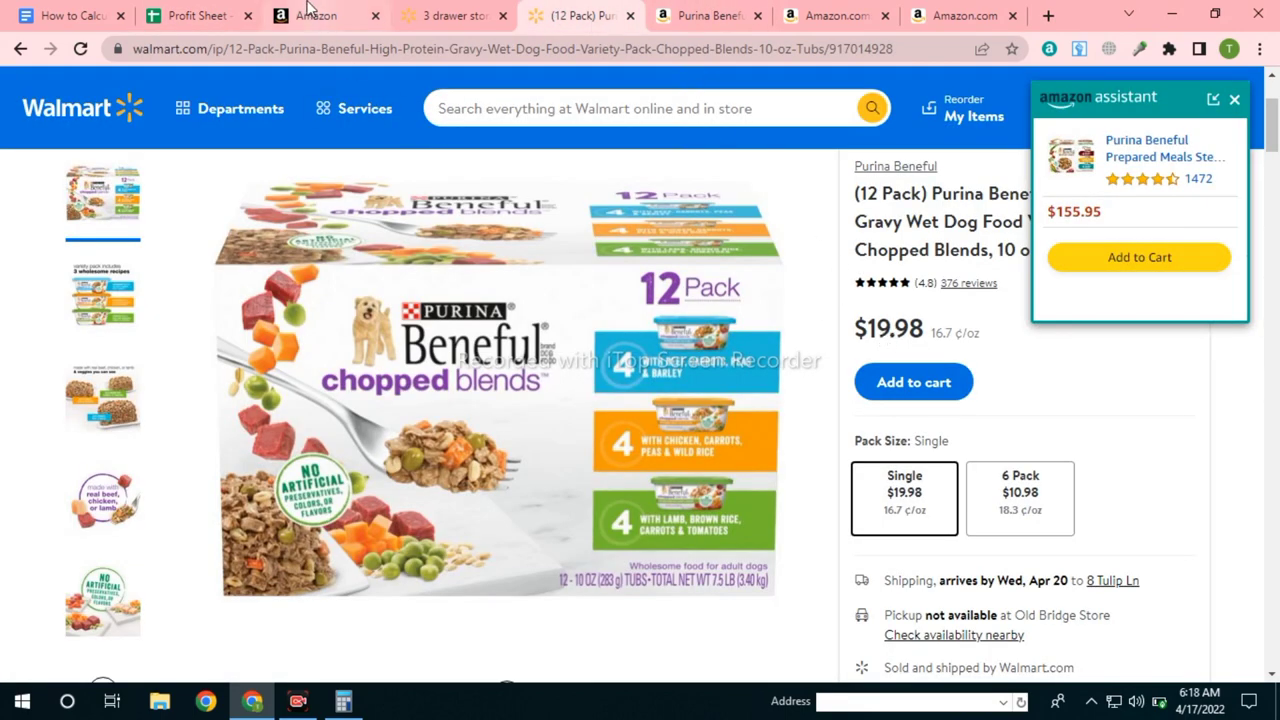
{"action": "left_click", "coordinate": [212, 13]}
{"action": "type", "text": "19.98"}
{"action": "left_click", "coordinate": [955, 390]}
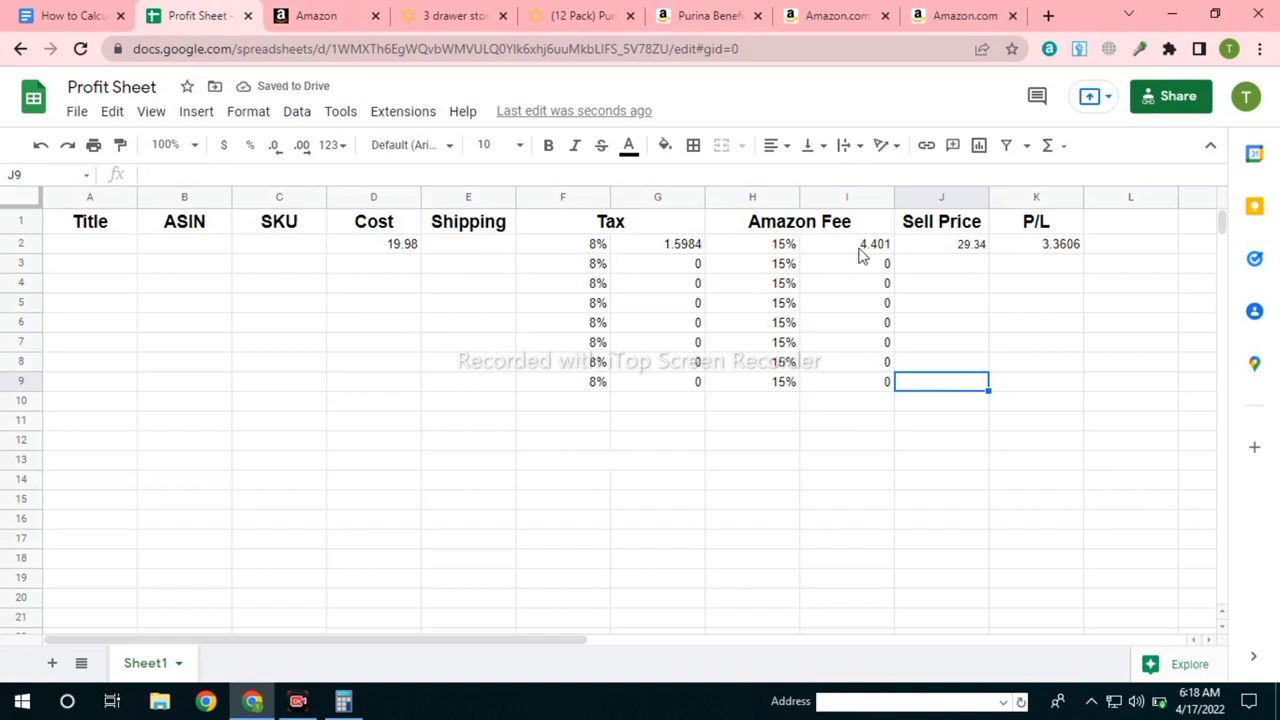
Review the P/L formula and the Shipping and Title cells in row 2.
{"action": "left_click", "coordinate": [1040, 251]}
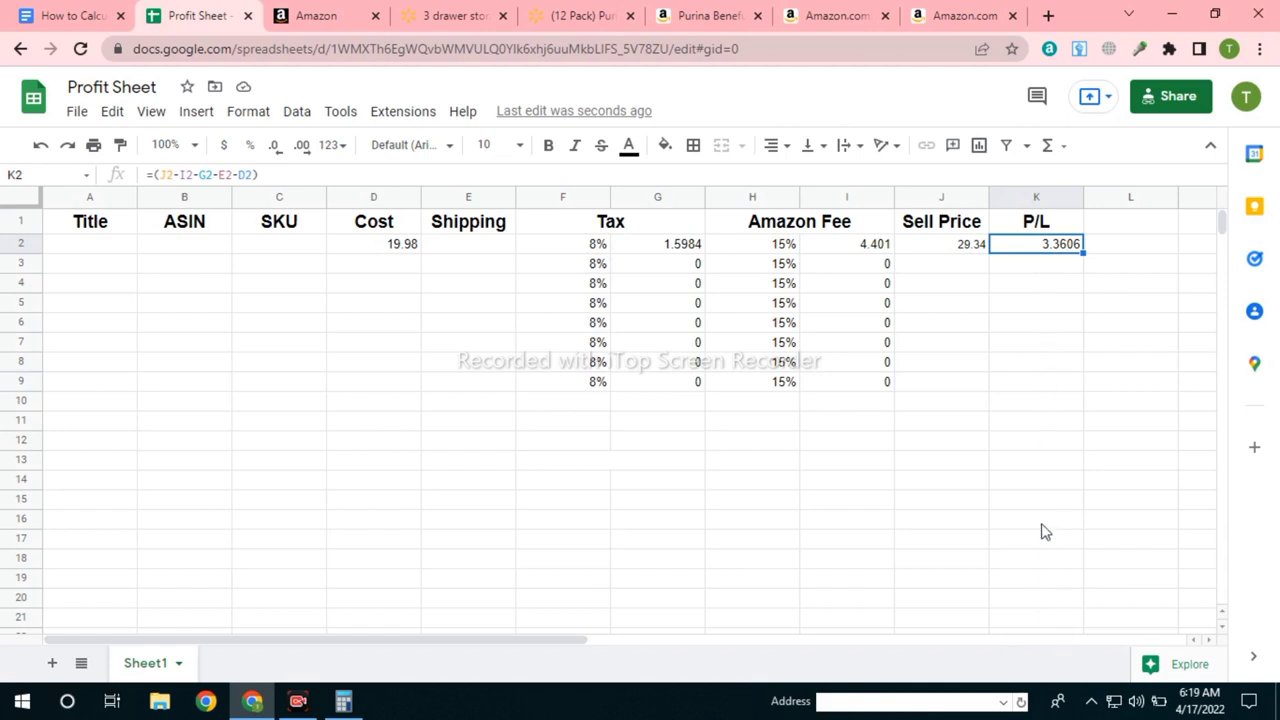
{"action": "left_click", "coordinate": [467, 243]}
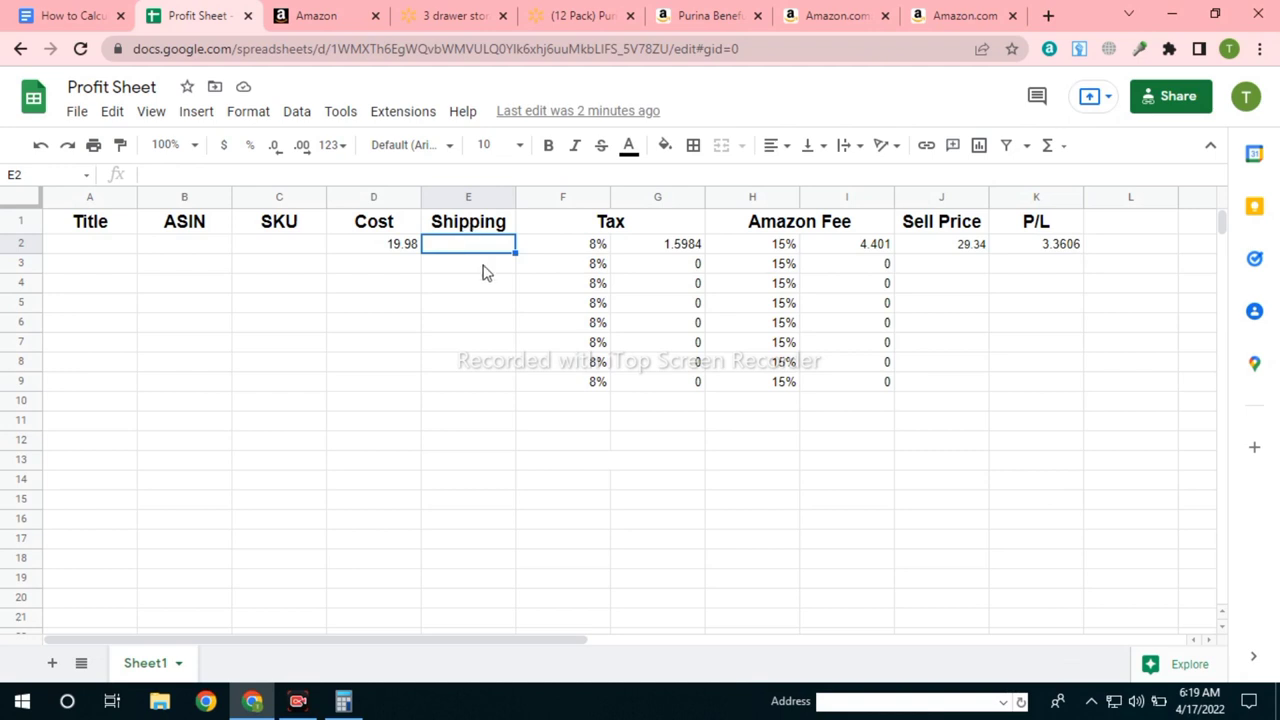
{"action": "left_click", "coordinate": [67, 247]}
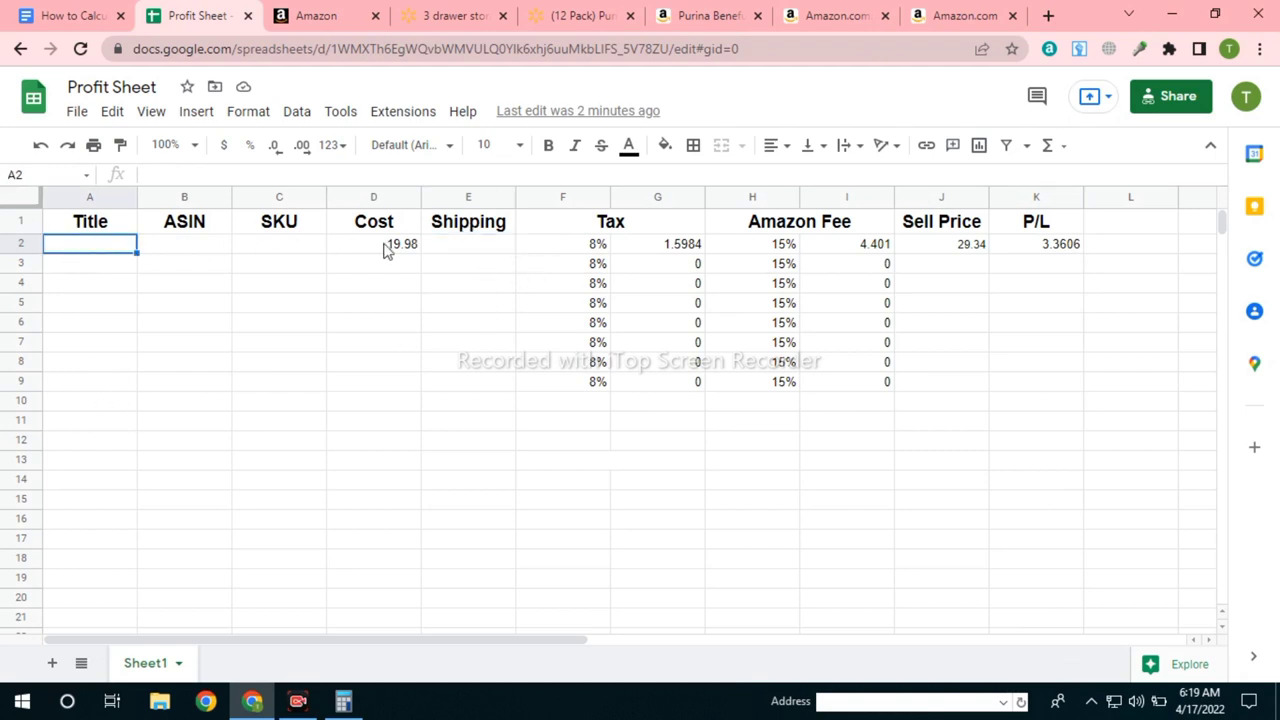
Look over the competing seller's Amazon storefront and copy the storefront's web address.
{"action": "left_click", "coordinate": [822, 12]}
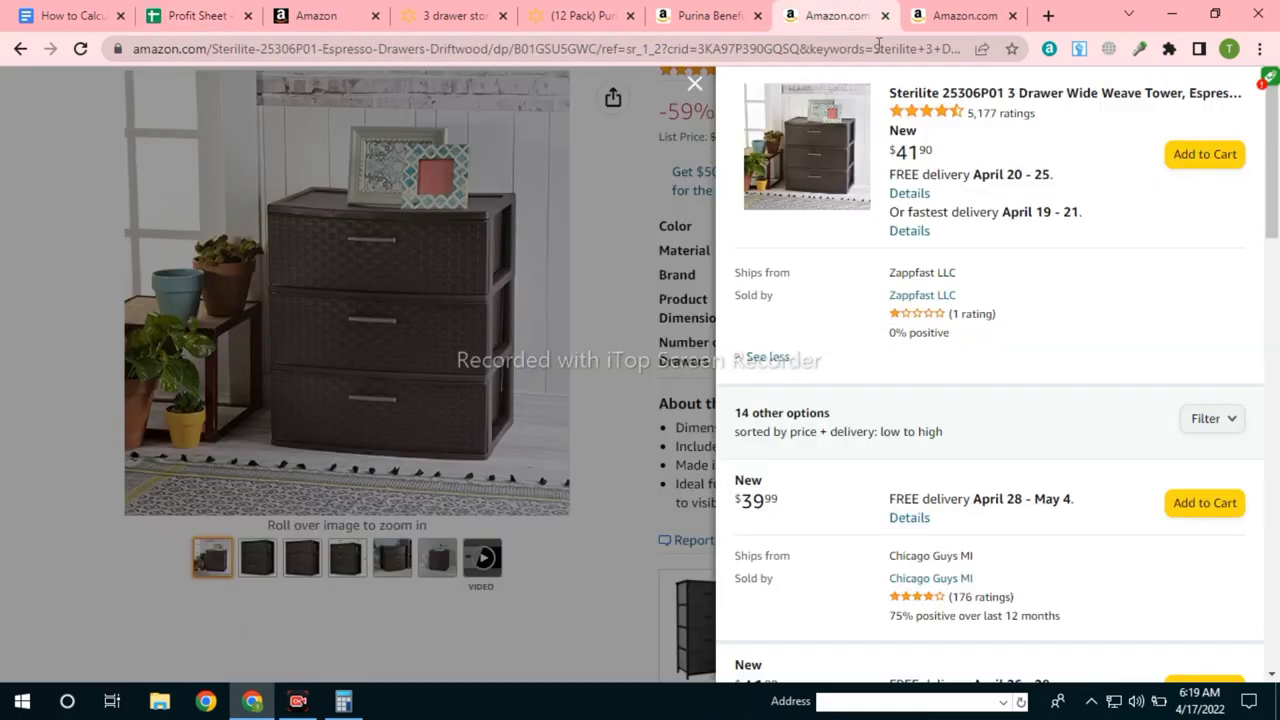
{"action": "left_click", "coordinate": [942, 12]}
{"action": "scroll", "coordinate": [640, 262], "scroll_direction": "down", "scroll_amount": 2}
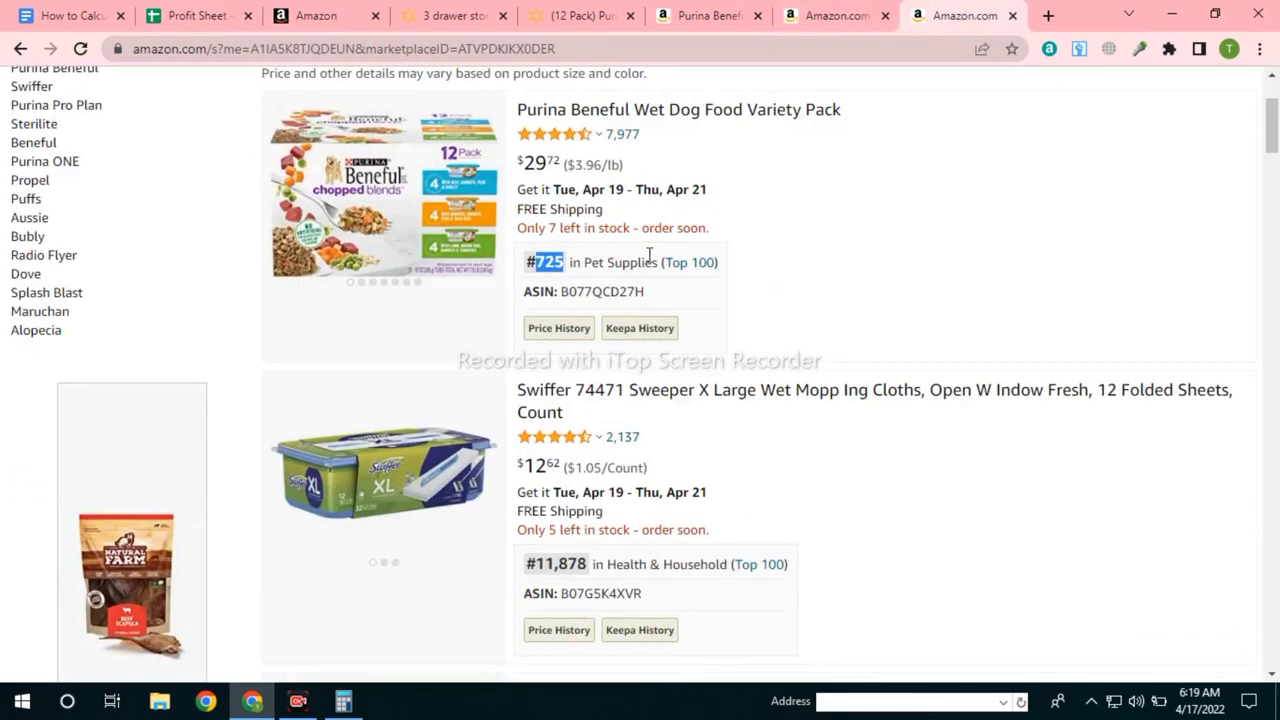
{"action": "scroll", "coordinate": [548, 398], "scroll_direction": "down", "scroll_amount": 1}
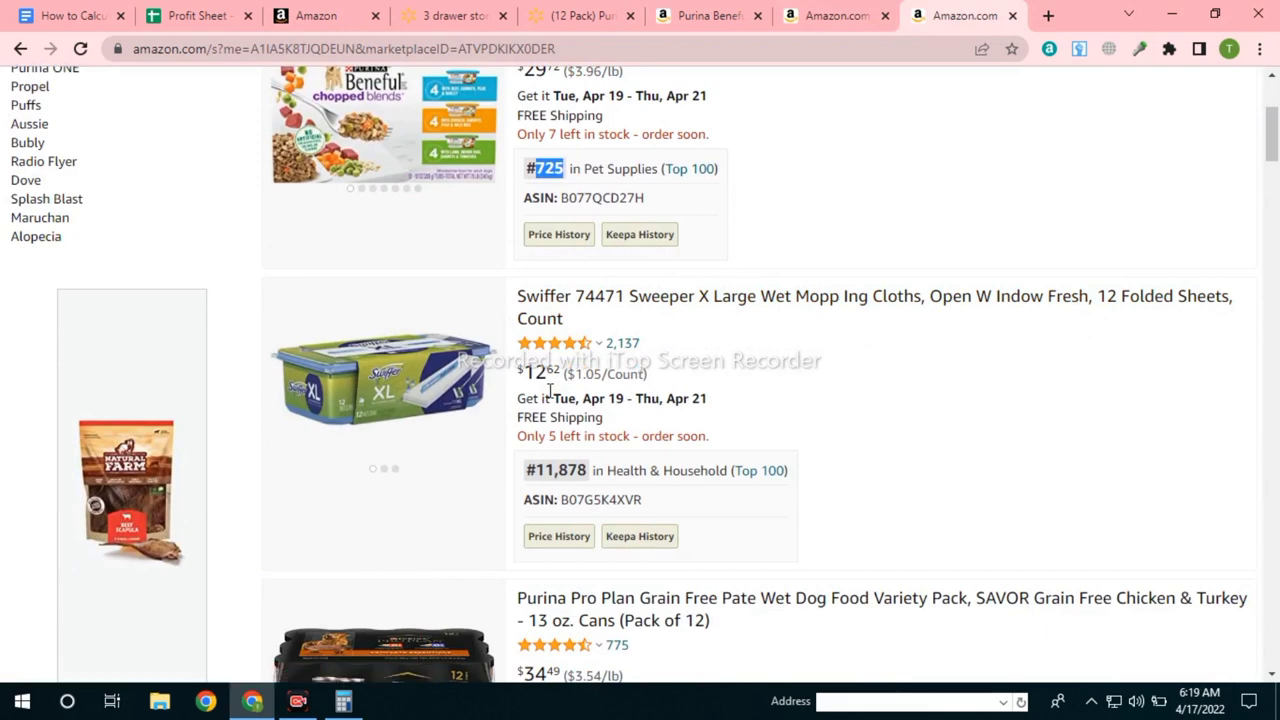
{"action": "left_click", "coordinate": [405, 48]}
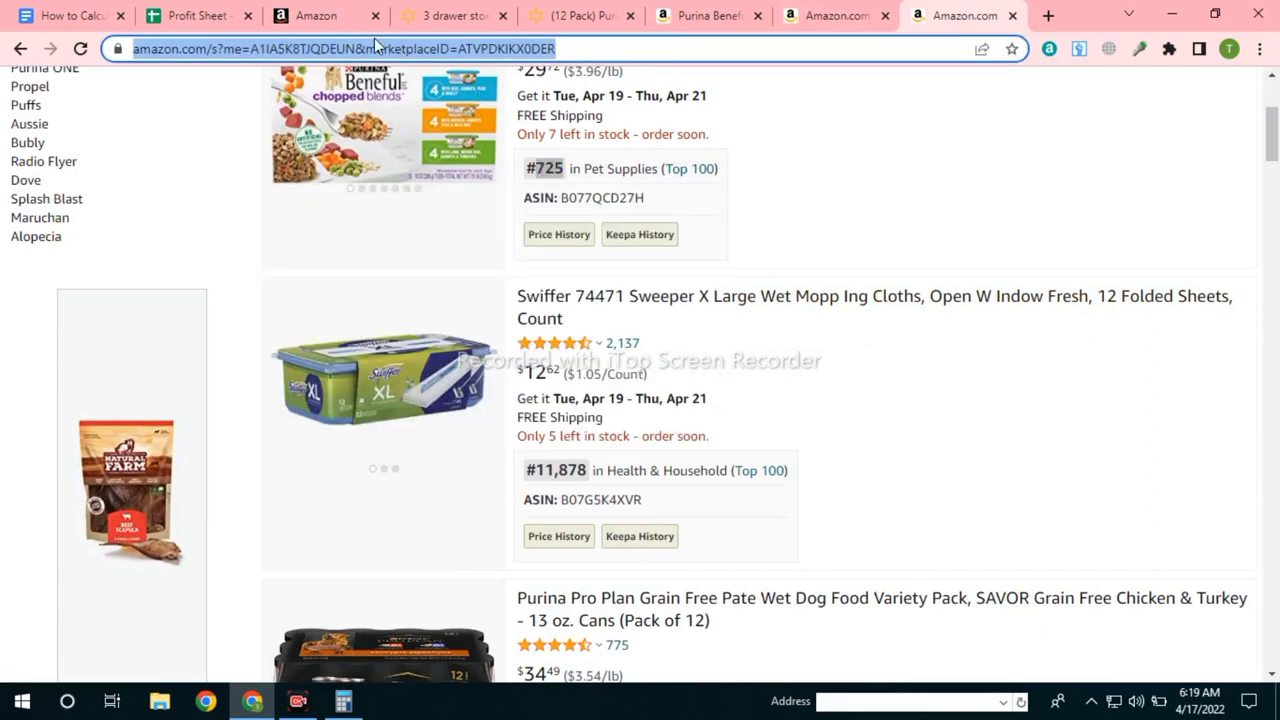
Add a new sheet to the Profit Sheet and paste the seller's storefront address into cell A1.
{"action": "left_click", "coordinate": [197, 15]}
{"action": "left_click", "coordinate": [52, 663]}
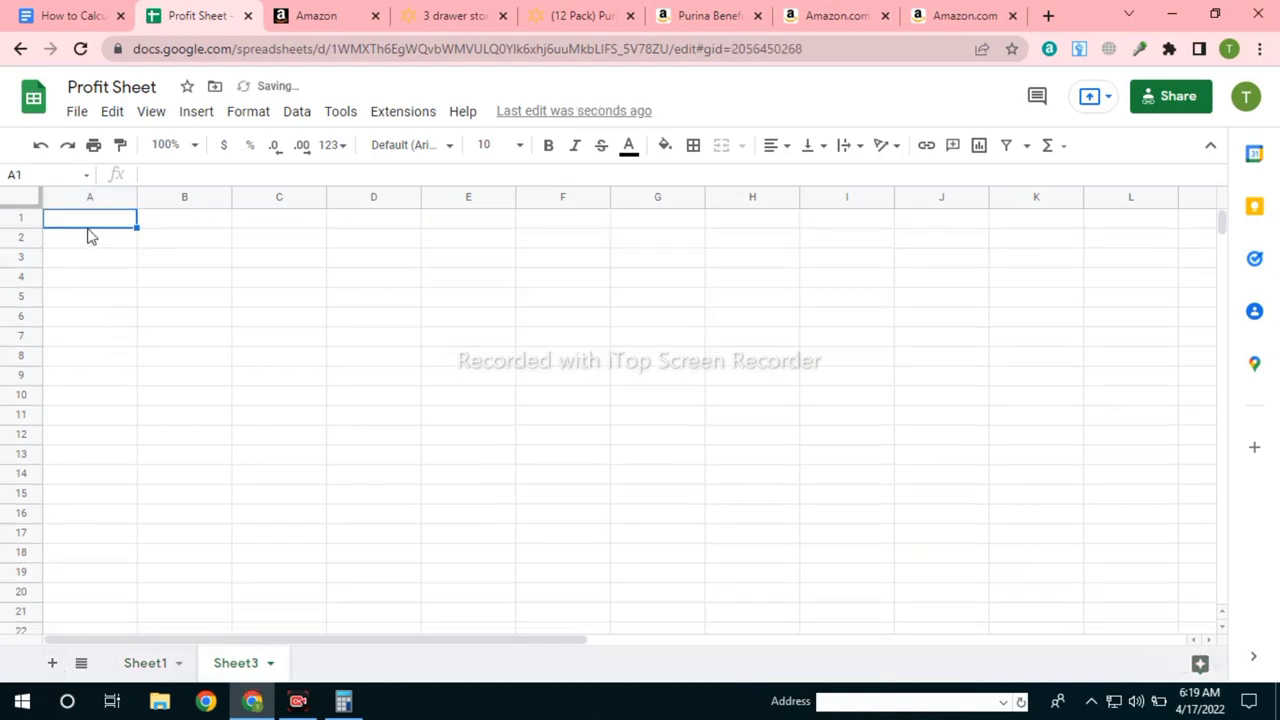
{"action": "type", "text": "https://www.amazon.com/s?me=A1HANBTJGDEUIN&marketplaceID=ATVPDKIKX0DER"}
{"action": "left_click", "coordinate": [106, 240]}
Enter "ok" in cell B1 beside the storefront link and select cell A2 for the following entry.
{"action": "left_click", "coordinate": [197, 229]}
{"action": "left_click", "coordinate": [195, 258]}
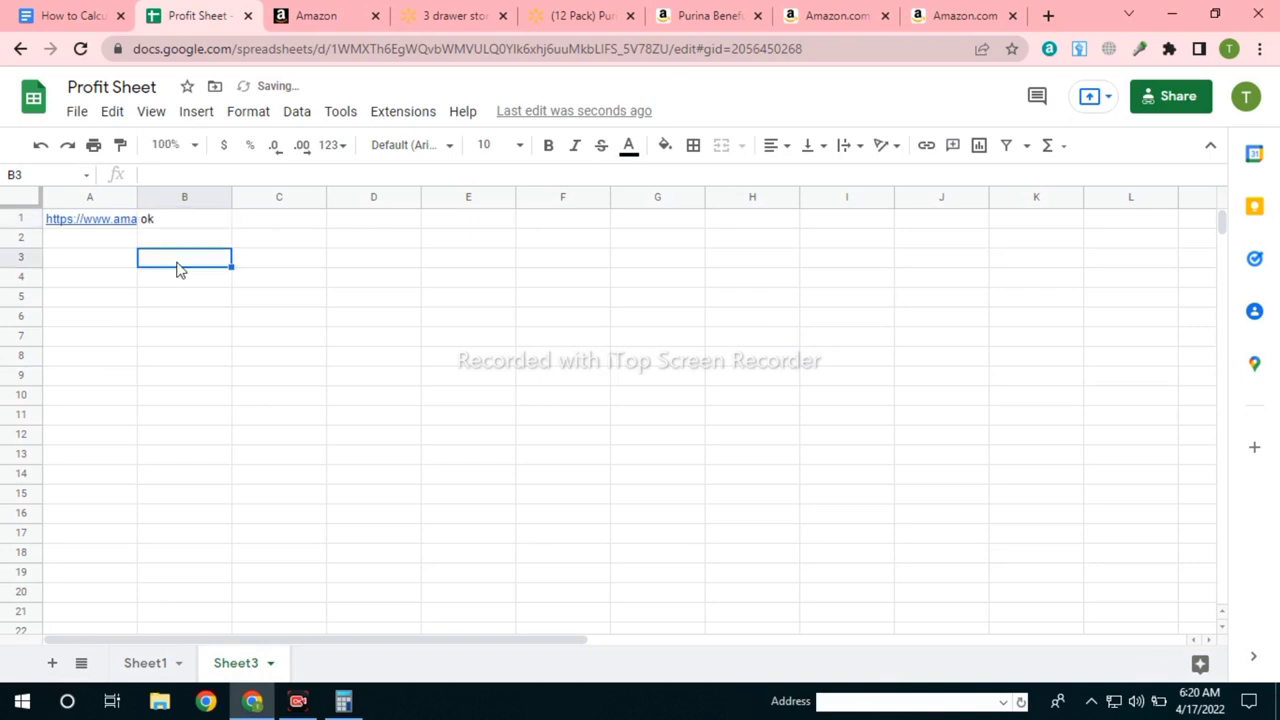
{"action": "left_click", "coordinate": [126, 240]}
{"action": "left_click", "coordinate": [160, 236]}
{"action": "left_click", "coordinate": [100, 240]}
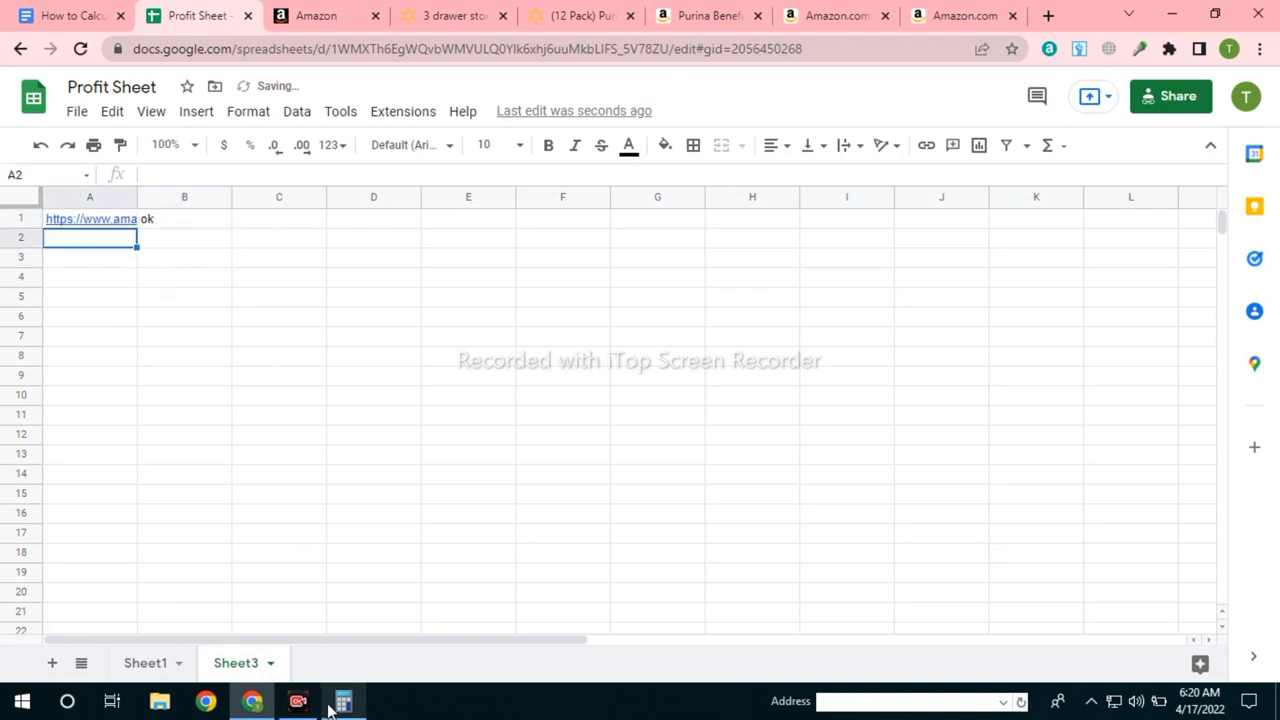
Review the products on the competing seller's Amazon storefront again.
{"action": "left_click", "coordinate": [963, 10]}
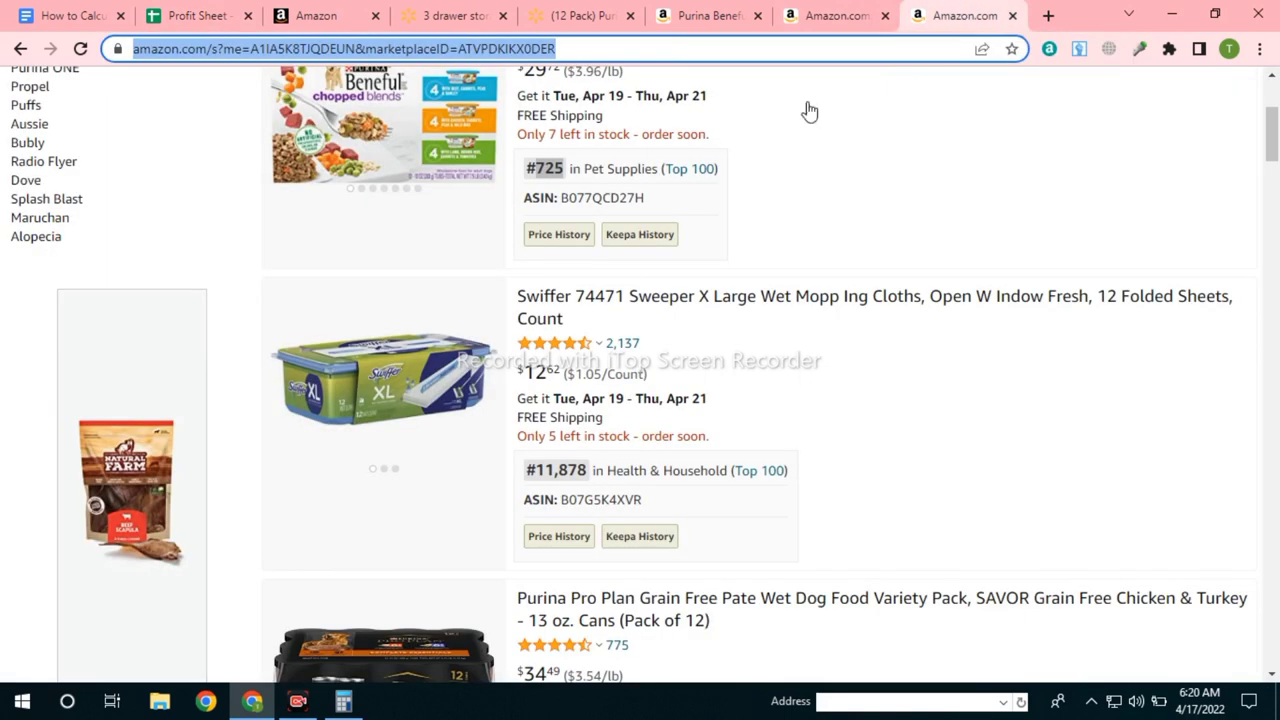
{"action": "mouse_move", "coordinate": [531, 360]}
{"action": "scroll", "coordinate": [330, 248], "scroll_direction": "up", "scroll_amount": 3}
Copy the ASIN B077QCD27H from the web address of the Purina Beneful Amazon listing.
{"action": "left_click", "coordinate": [838, 14]}
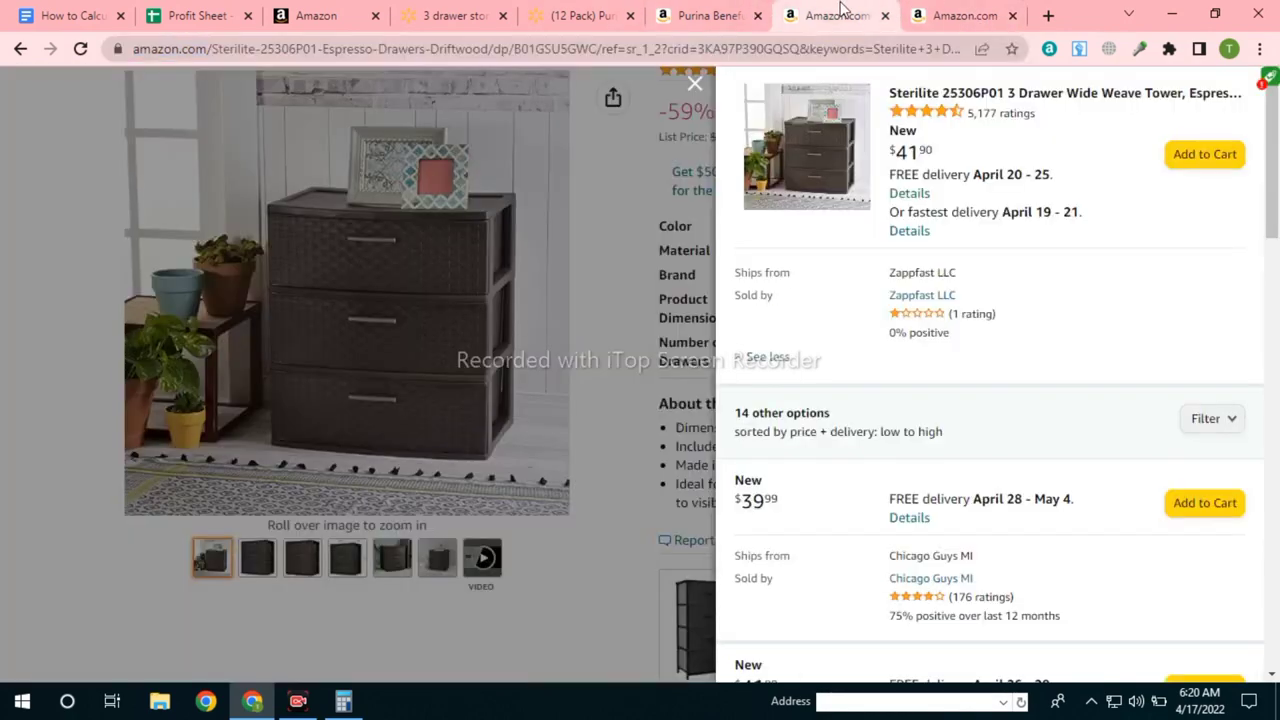
{"action": "left_click", "coordinate": [740, 14]}
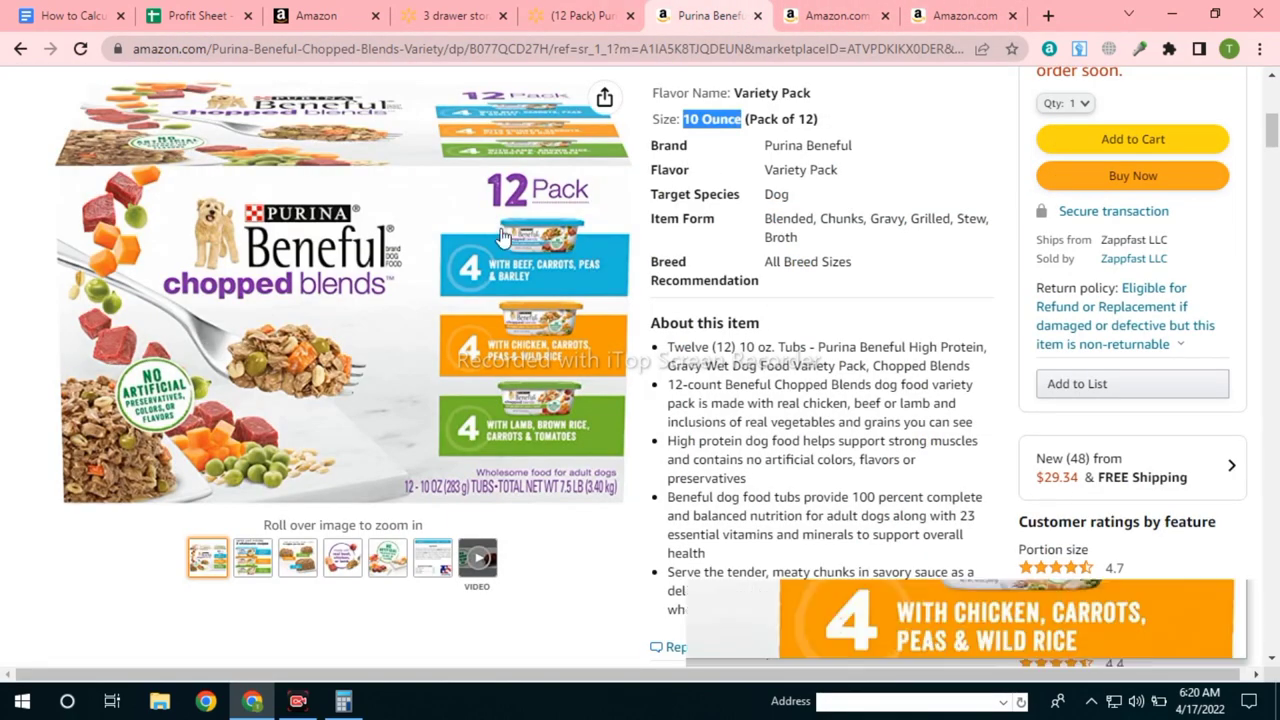
{"action": "scroll", "coordinate": [500, 235], "scroll_direction": "up", "scroll_amount": 3}
{"action": "double_click", "coordinate": [512, 48]}
{"action": "key", "text": "ctrl+c"}
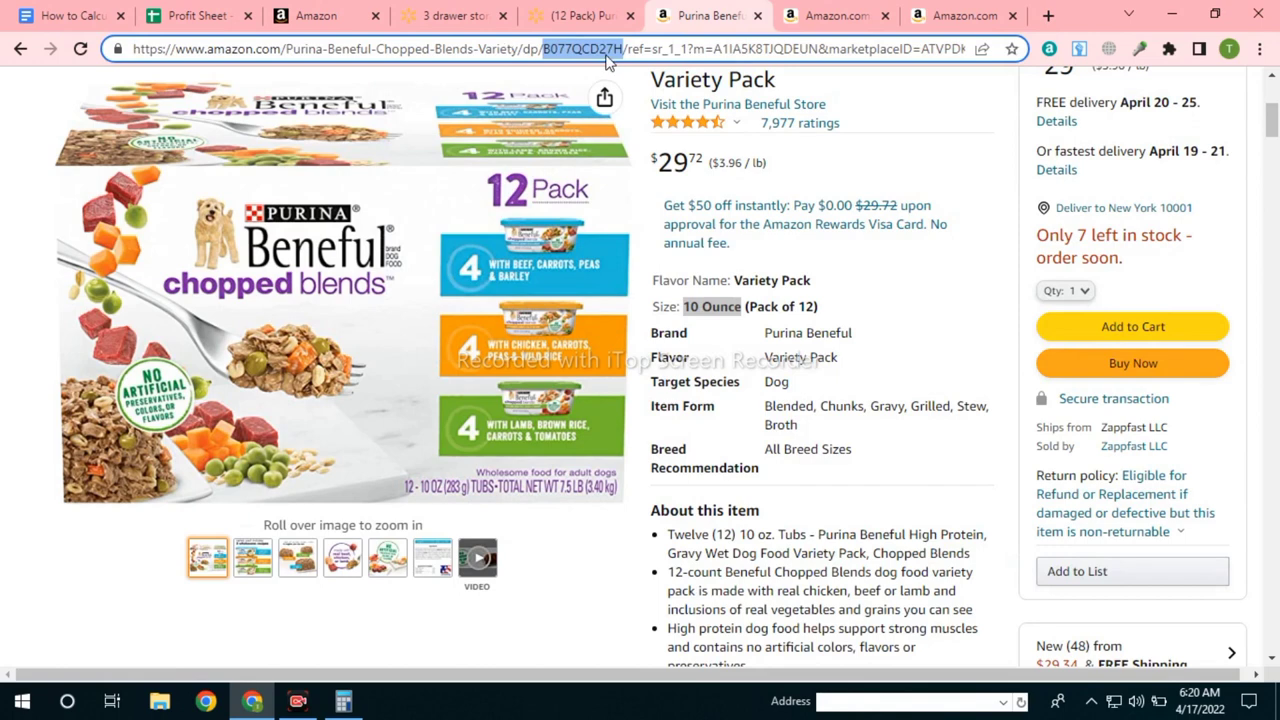
Search the Seller Central catalog for ASIN B077QCD27H and check the product's sales rank.
{"action": "left_click", "coordinate": [325, 15]}
{"action": "left_click", "coordinate": [560, 460]}
{"action": "key", "text": "ctrl+v"}
{"action": "scroll", "coordinate": [927, 370], "scroll_direction": "down", "scroll_amount": 1}
{"action": "left_click", "coordinate": [925, 365]}
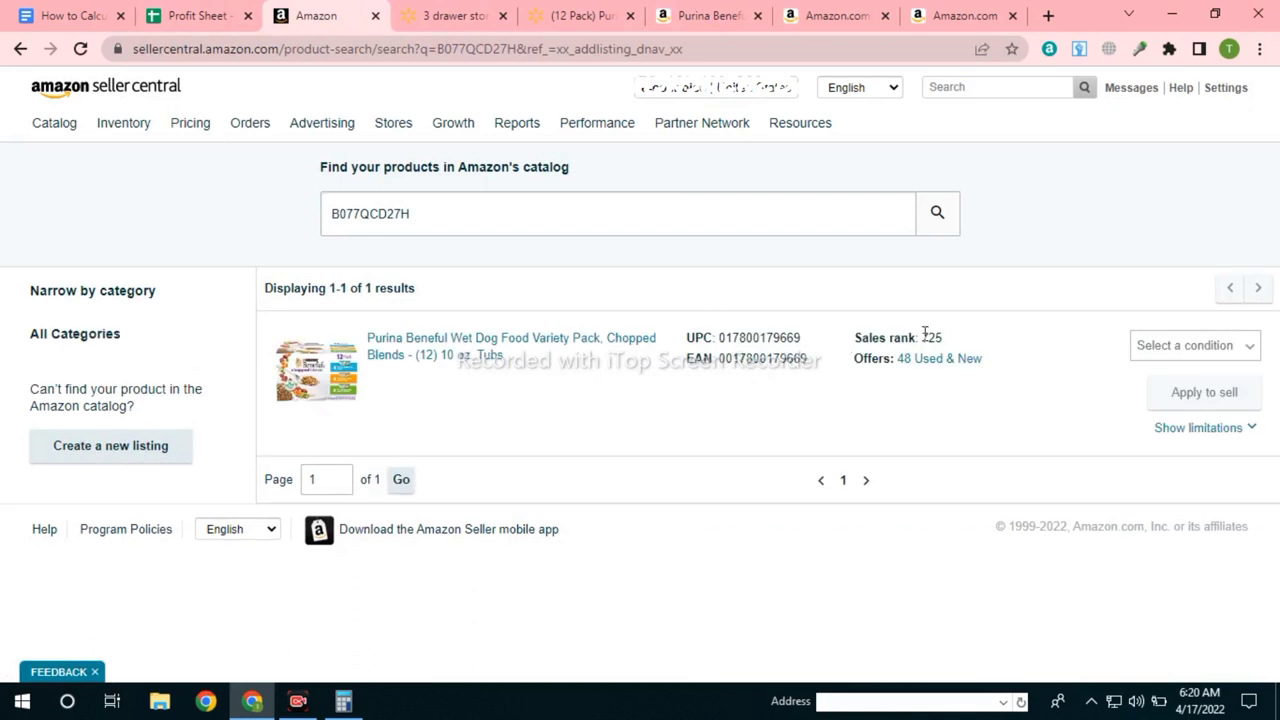
{"action": "left_click_drag", "start_coordinate": [916, 341], "coordinate": [963, 337]}
Choose the New condition for the Purina Beneful product, apply to sell it and open the selling application page.
{"action": "left_click", "coordinate": [1241, 356]}
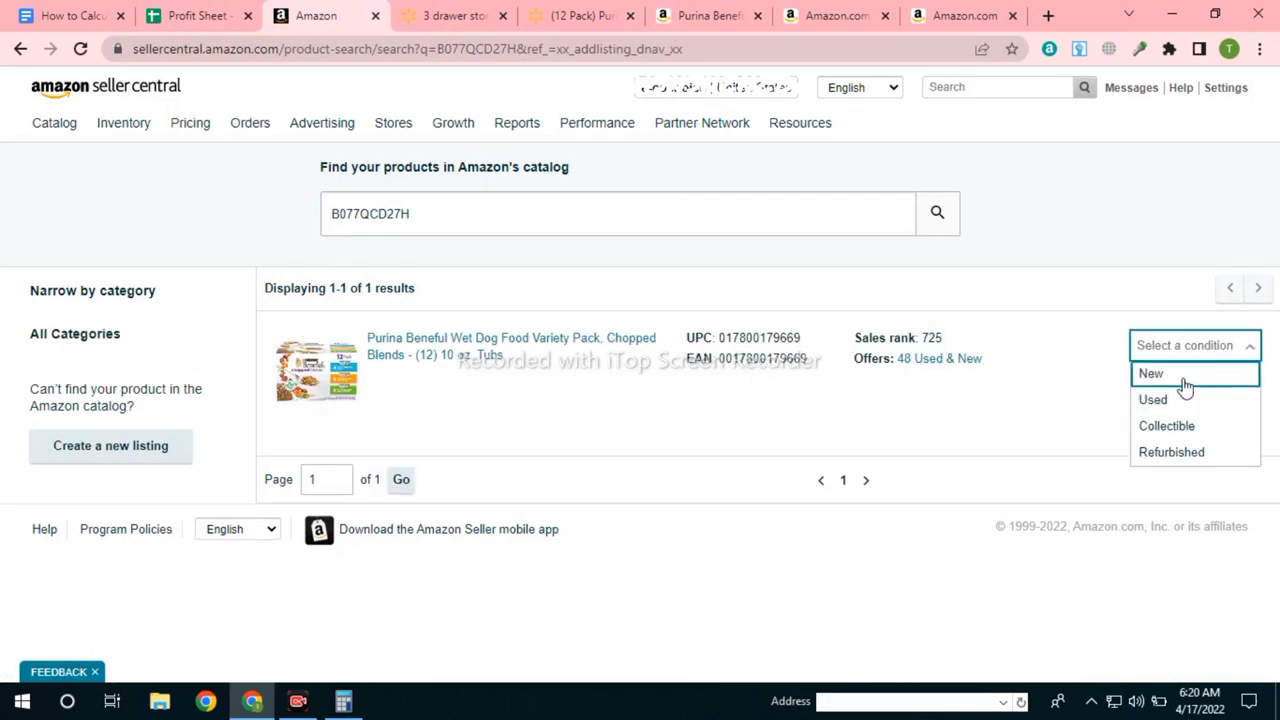
{"action": "left_click", "coordinate": [1184, 374]}
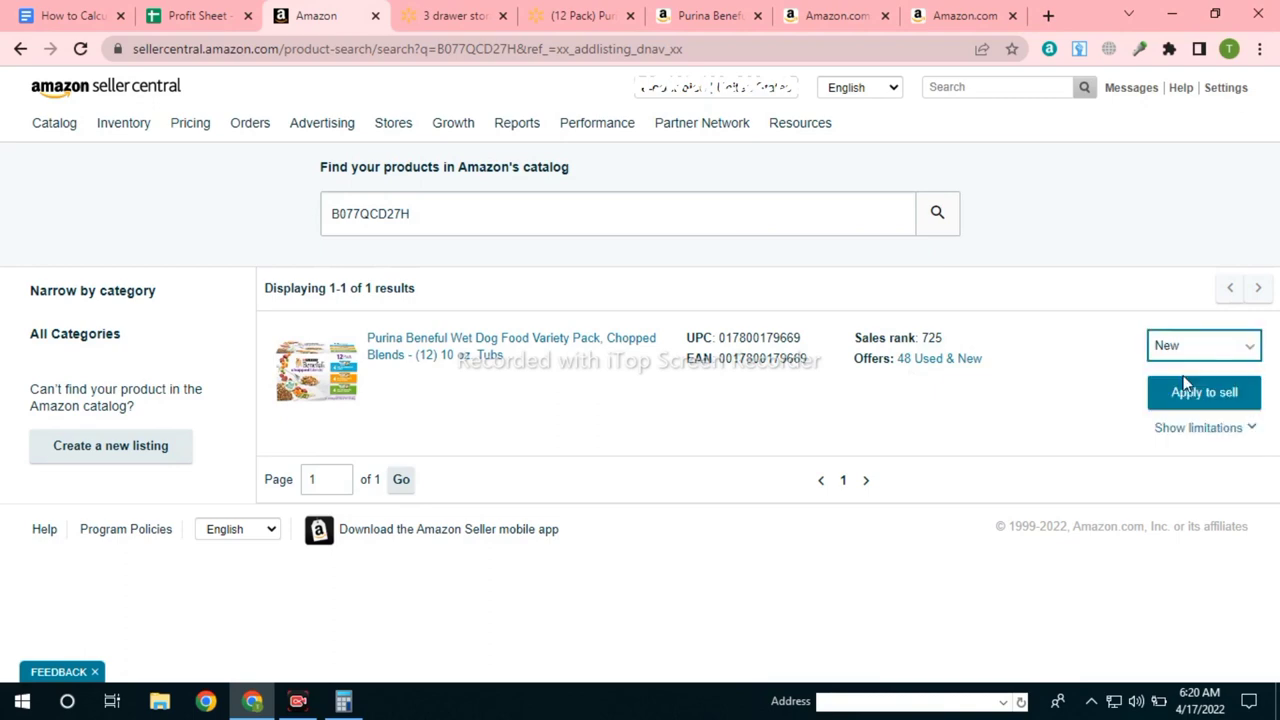
{"action": "left_click", "coordinate": [1198, 394]}
{"action": "left_click", "coordinate": [480, 15]}
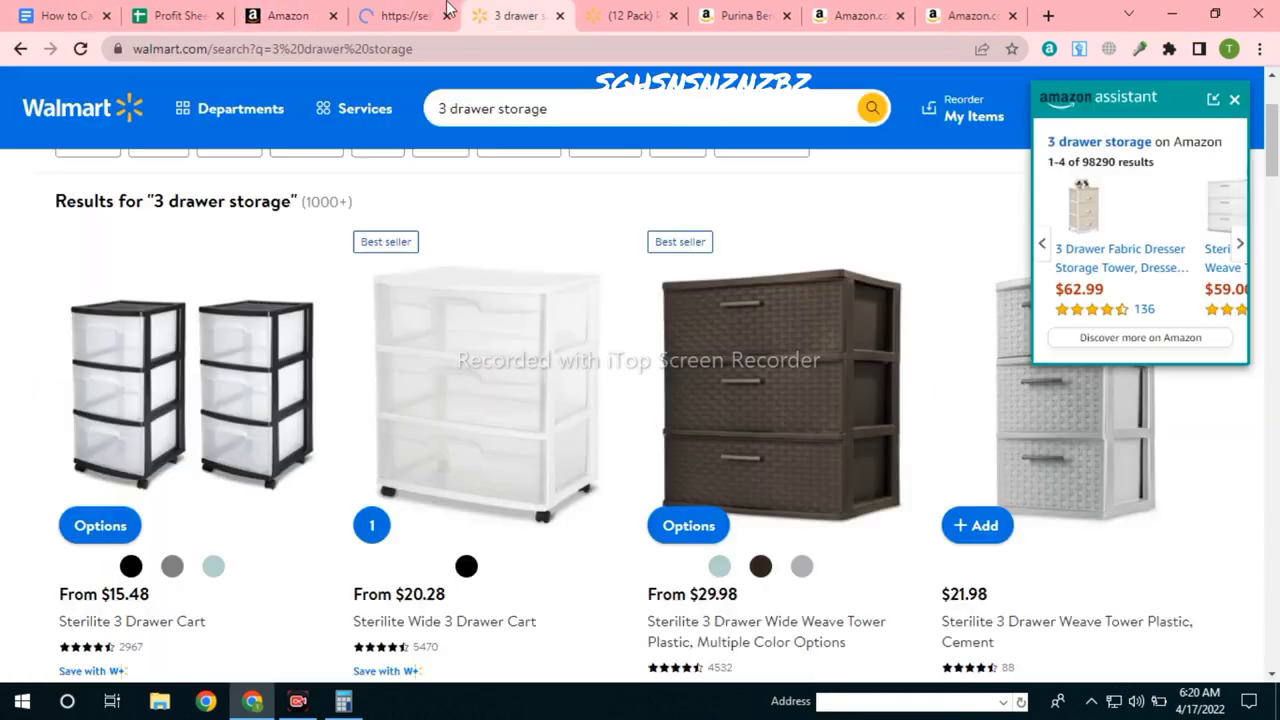
{"action": "left_click", "coordinate": [420, 12]}
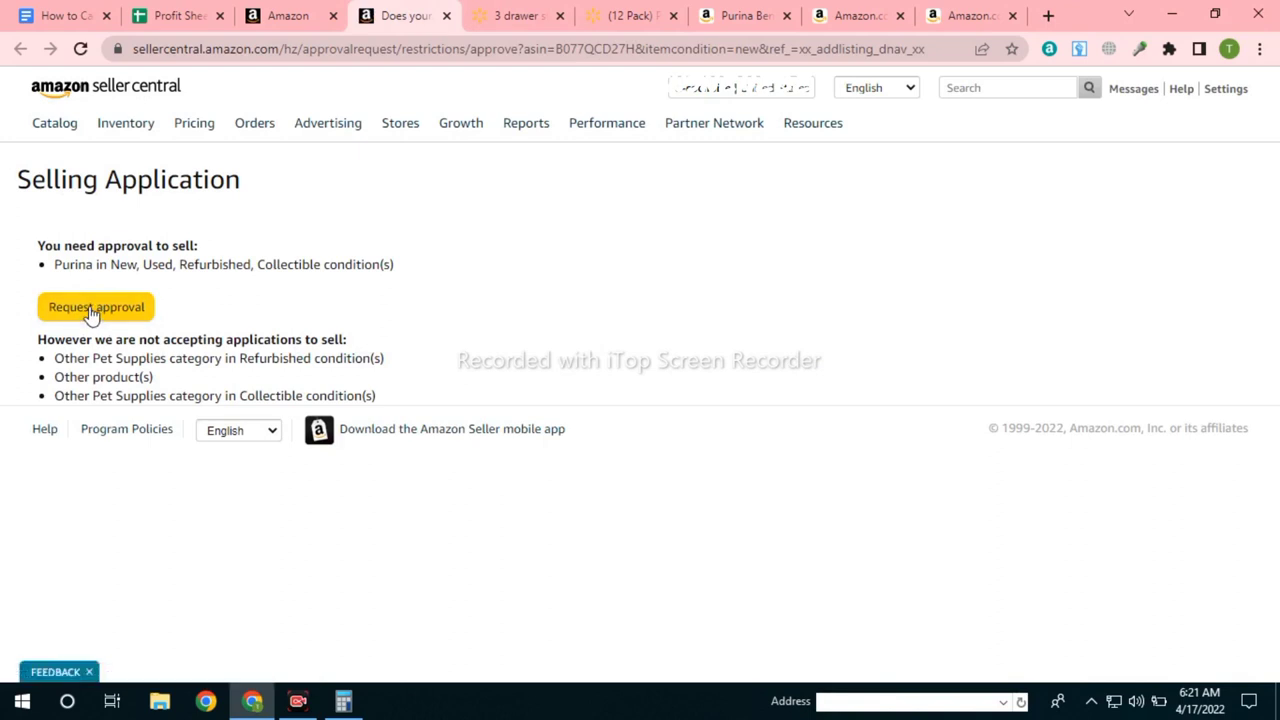
Request approval to sell the Purina brand and return to the Seller Central catalog search results.
{"action": "left_click", "coordinate": [90, 310]}
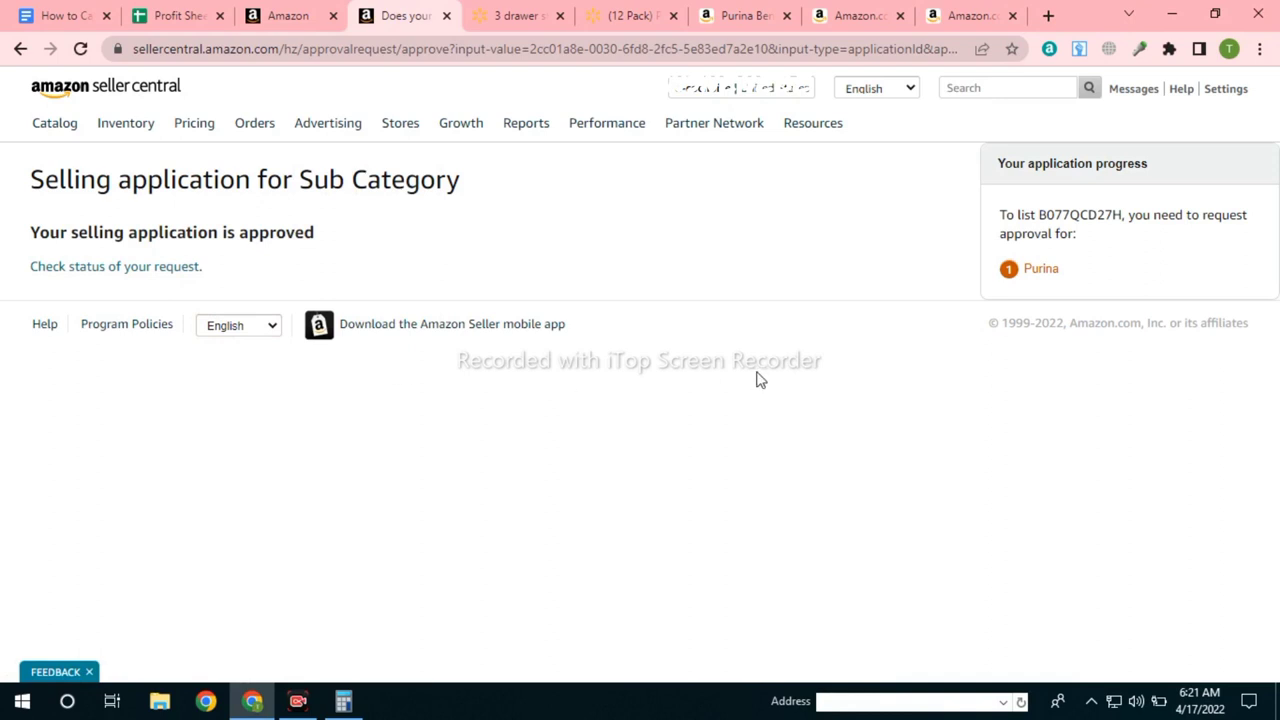
{"action": "left_click", "coordinate": [275, 8]}
{"action": "left_click", "coordinate": [375, 10]}
{"action": "left_click", "coordinate": [300, 14]}
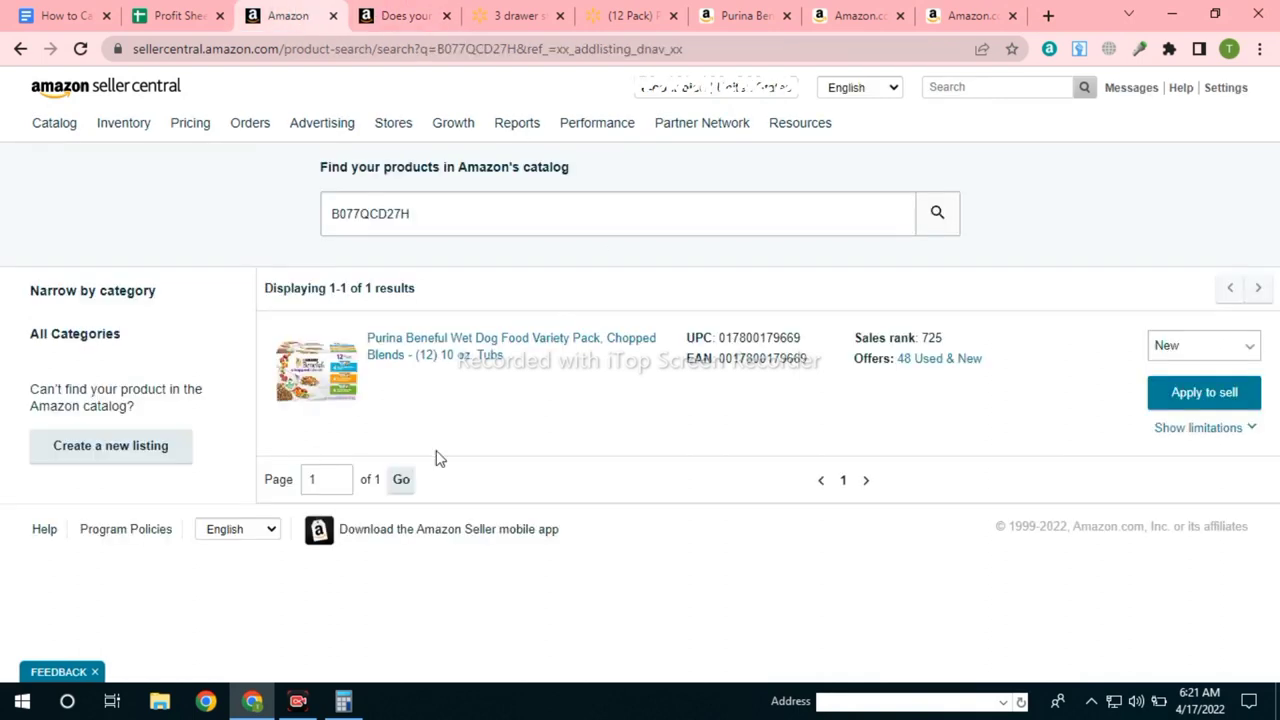
Reopen the selling application for the Purina Beneful product in New condition, check its restrictions, and close both application pages.
{"action": "left_click", "coordinate": [1200, 393]}
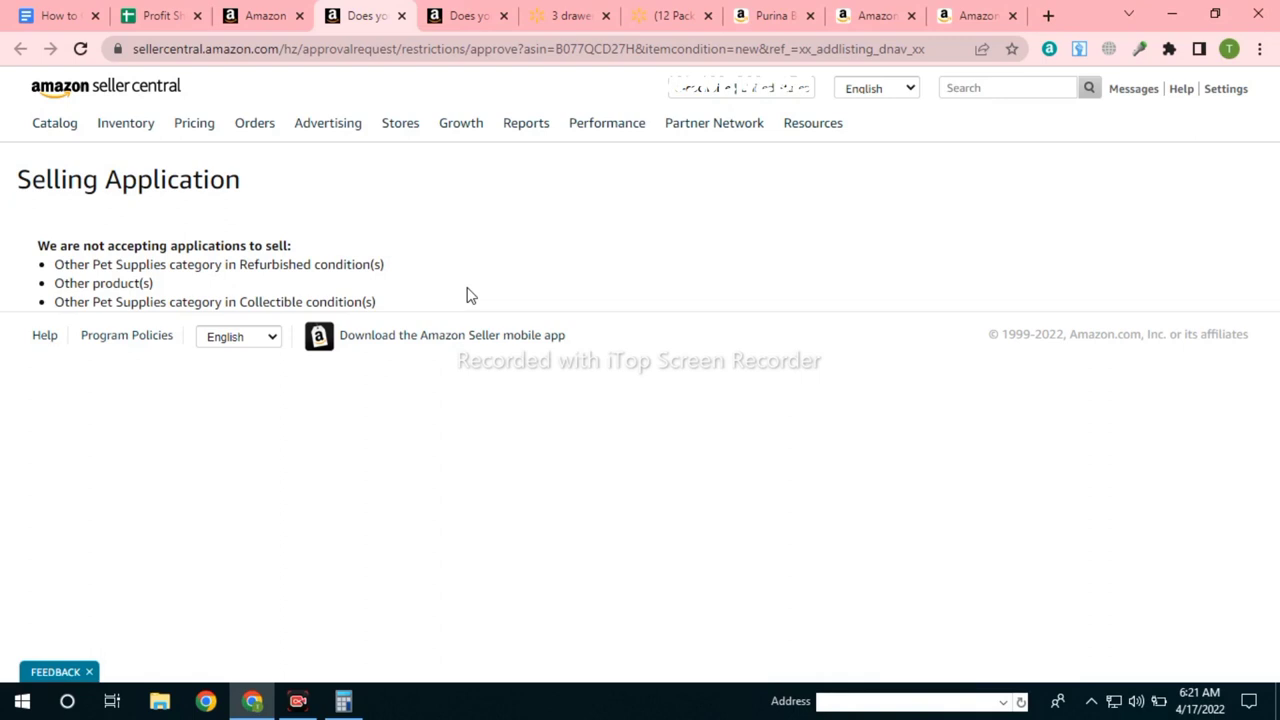
{"action": "left_click", "coordinate": [81, 49]}
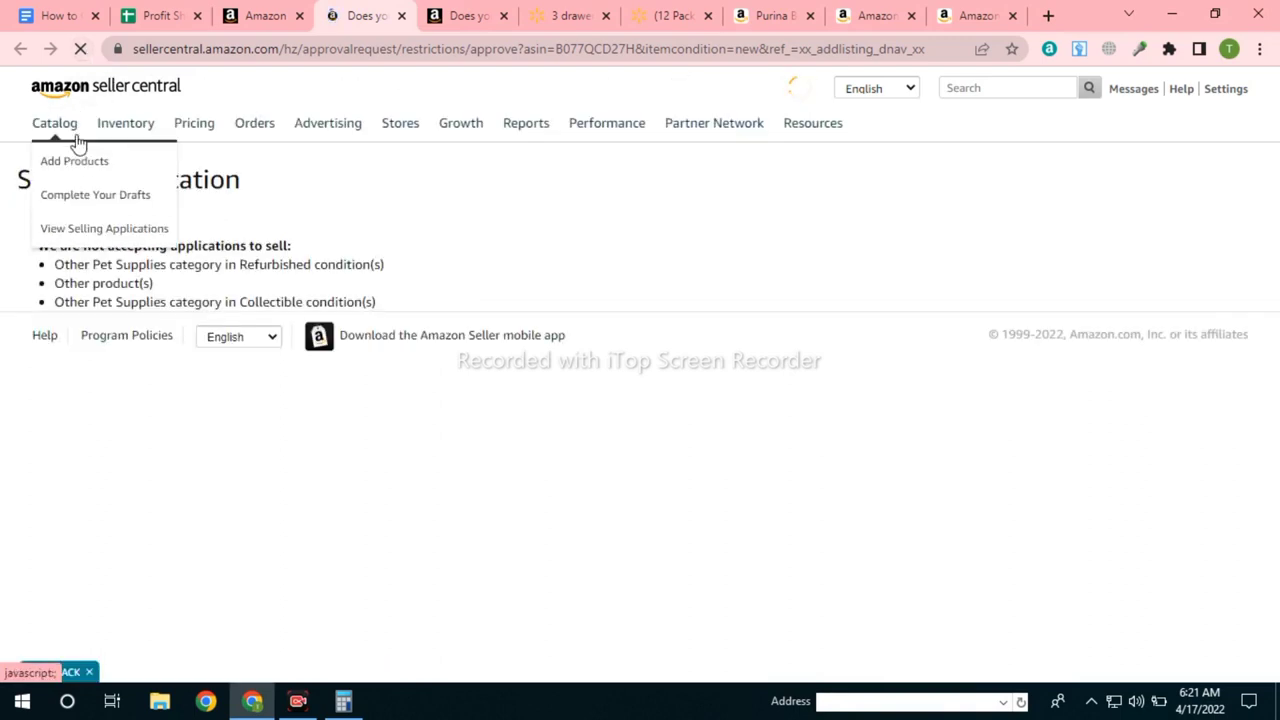
{"action": "left_click_drag", "start_coordinate": [37, 245], "coordinate": [285, 241]}
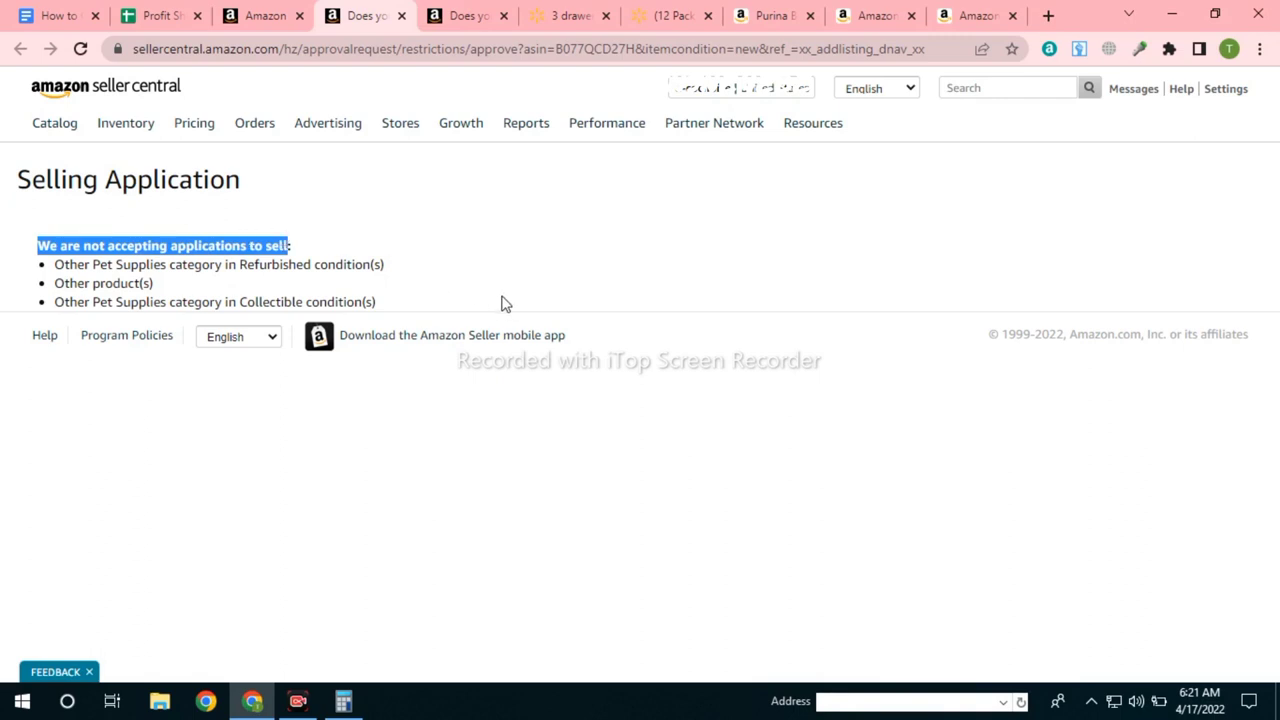
{"action": "left_click", "coordinate": [401, 17]}
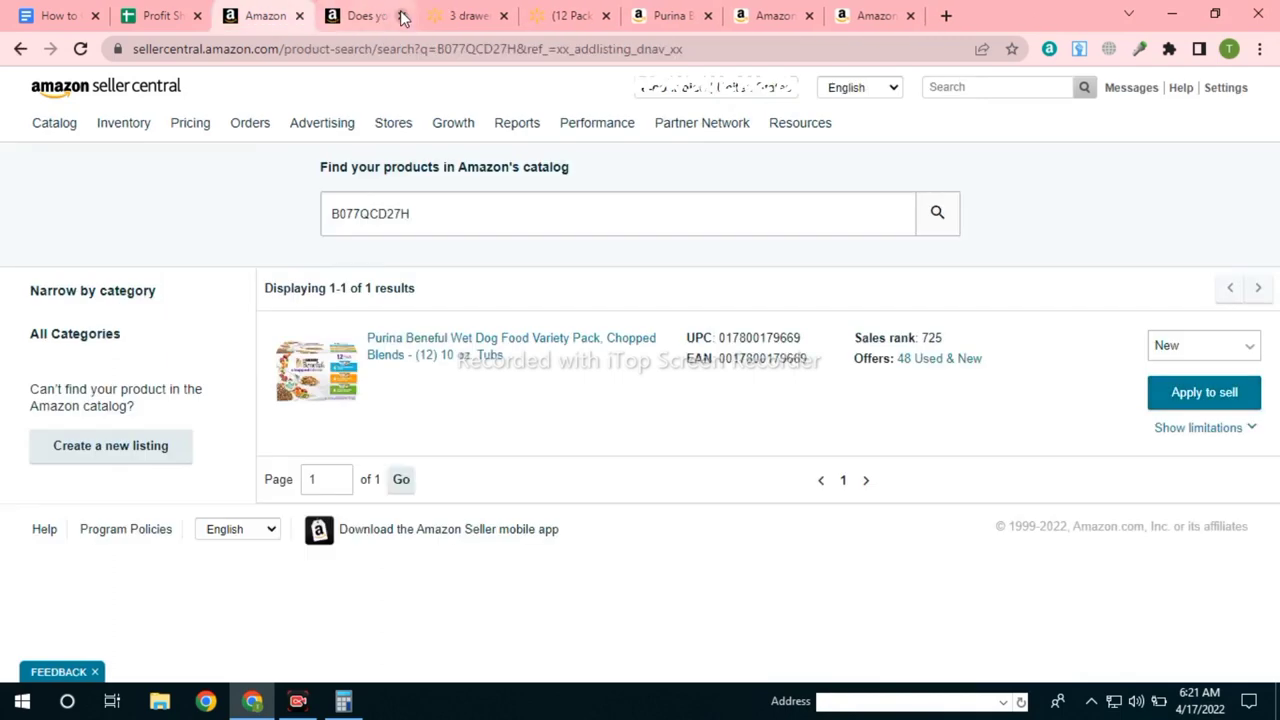
{"action": "left_click", "coordinate": [401, 17]}
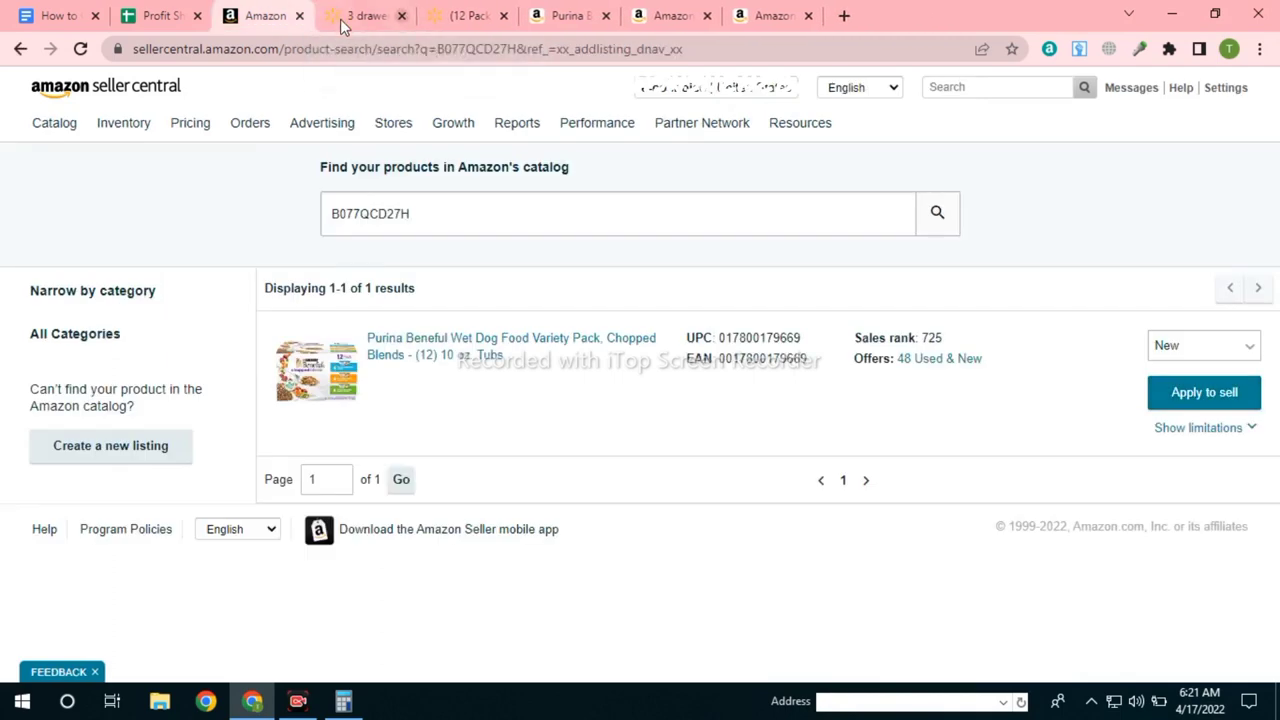
Look through the open Walmart and Amazon product pages and return to the competing seller's storefront.
{"action": "left_click", "coordinate": [470, 15]}
{"action": "left_click", "coordinate": [570, 15]}
{"action": "left_click", "coordinate": [650, 12]}
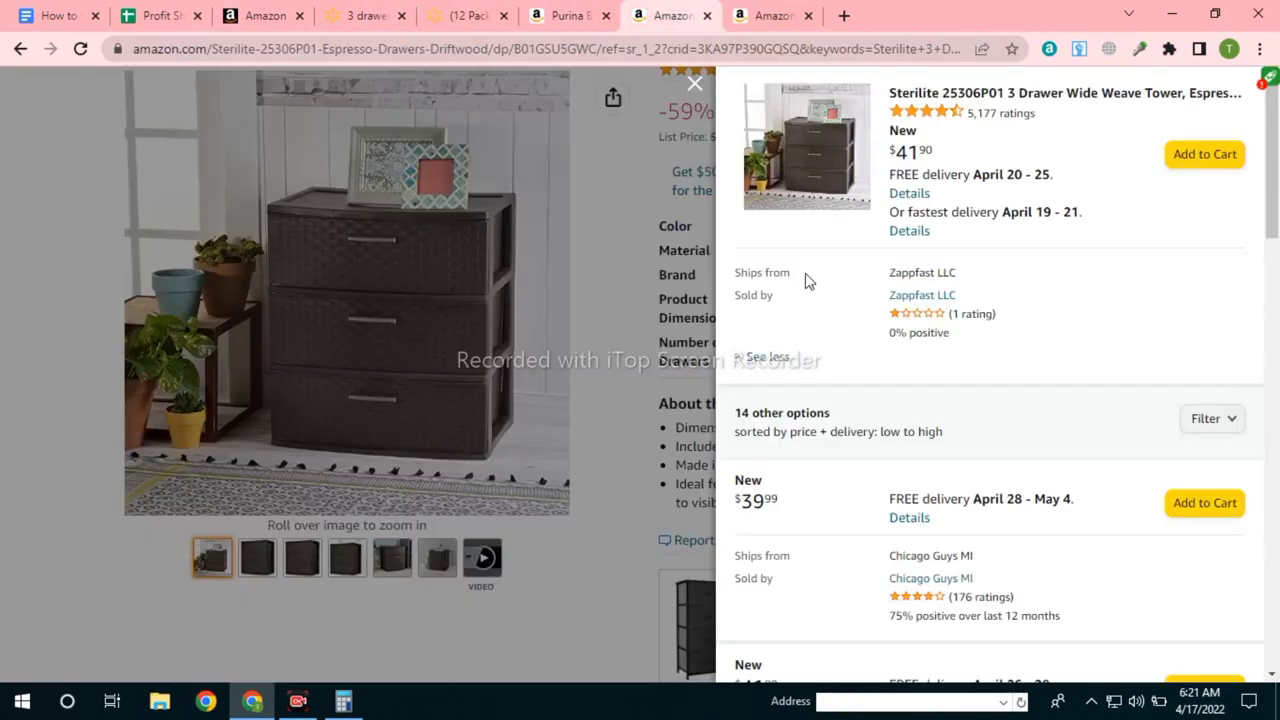
{"action": "left_click", "coordinate": [735, 12]}
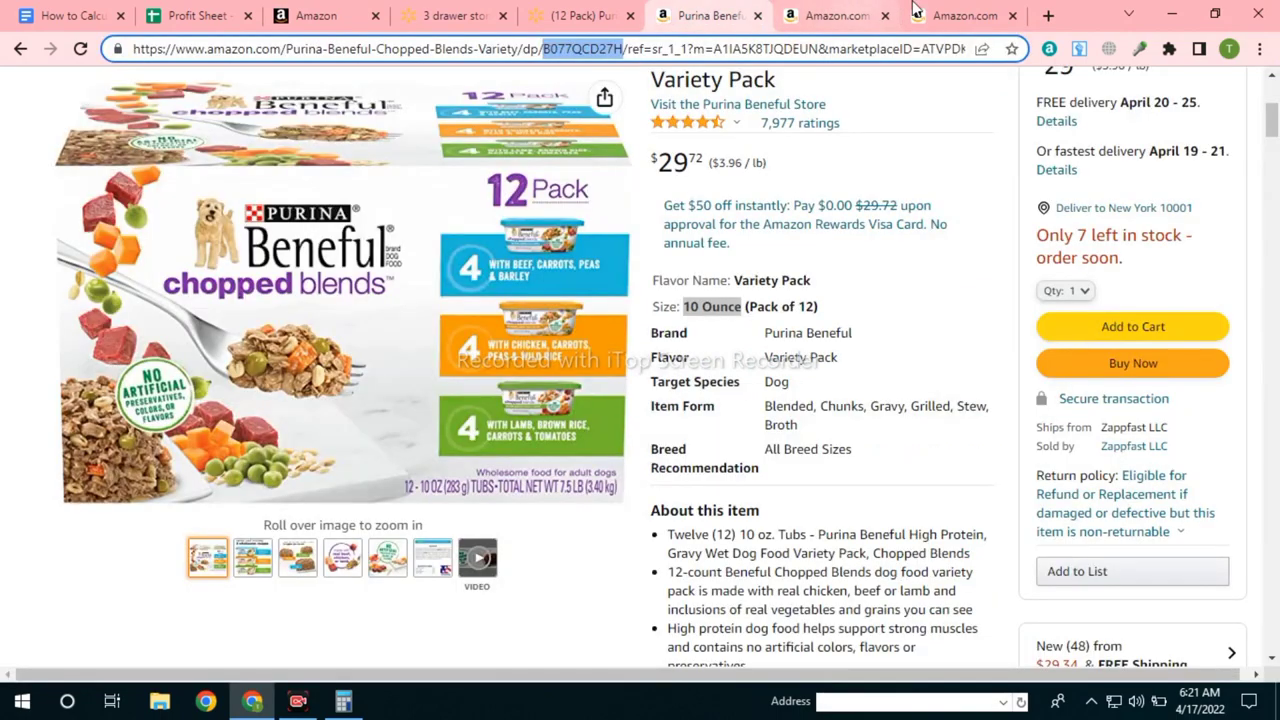
{"action": "left_click", "coordinate": [948, 12]}
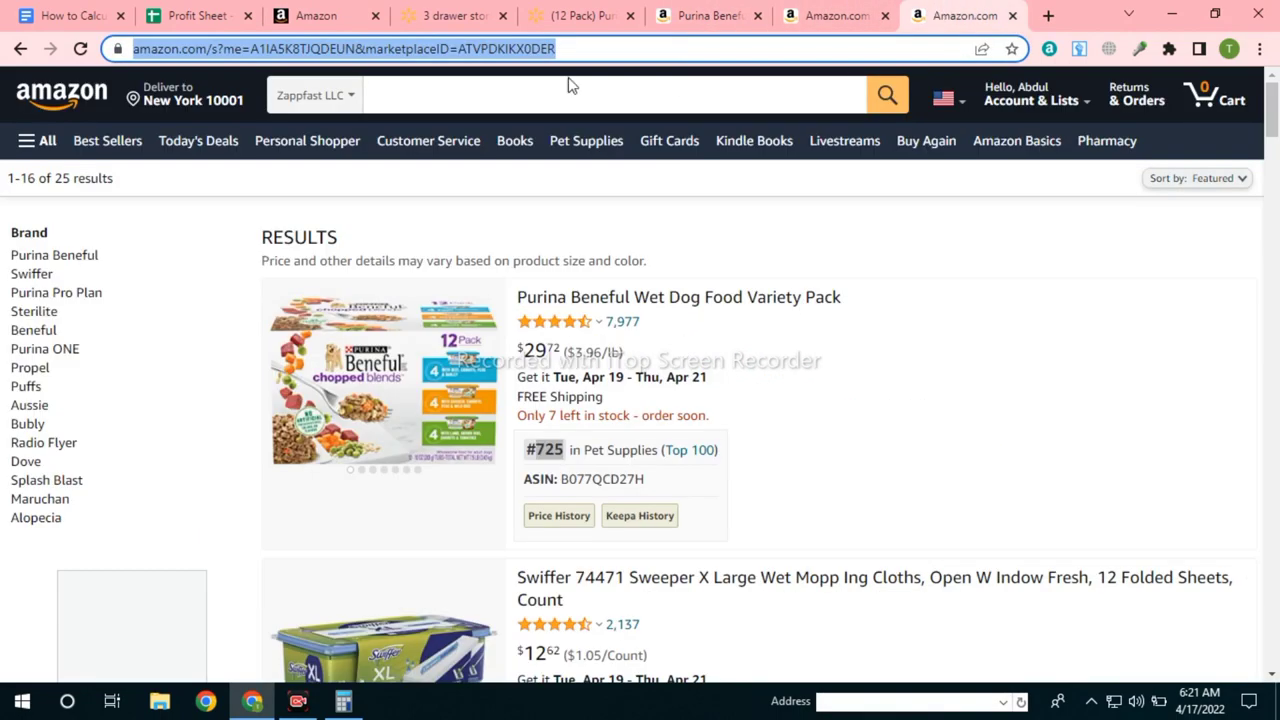
Compare the Purina Beneful 12-pack across its Seller Central entry, Amazon listing and Walmart page.
{"action": "left_click", "coordinate": [340, 15]}
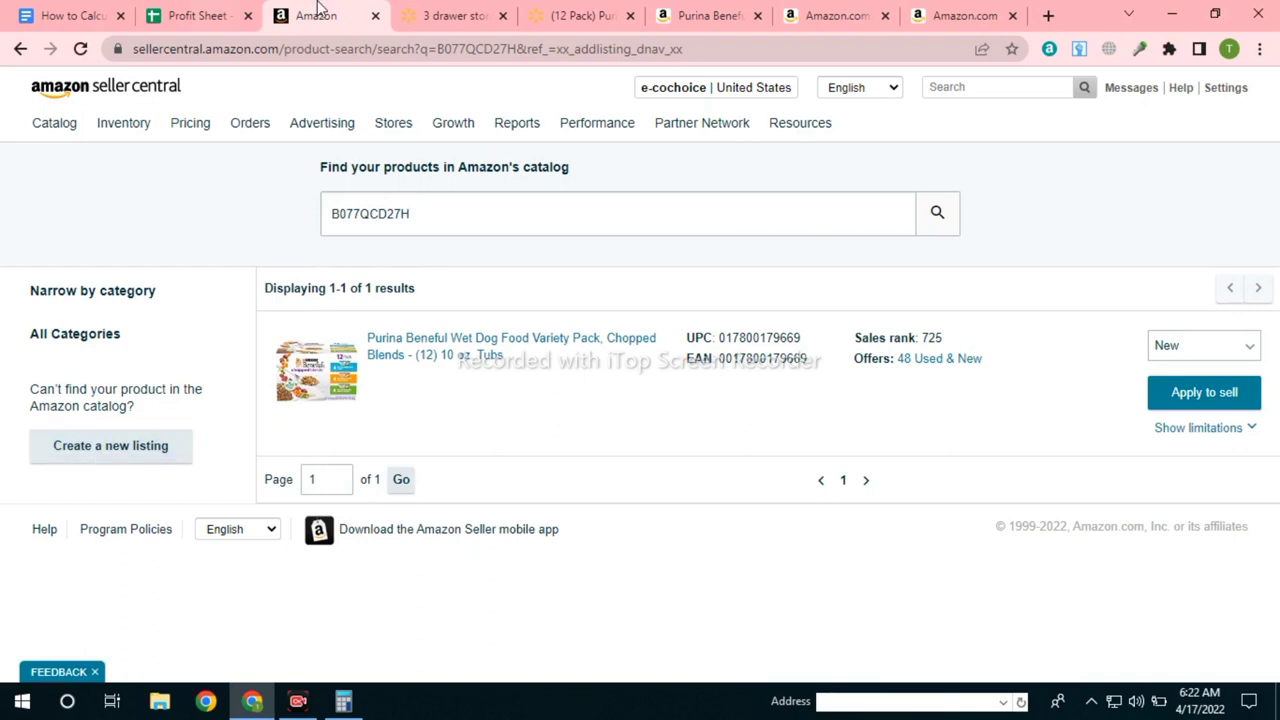
{"action": "left_click", "coordinate": [683, 10]}
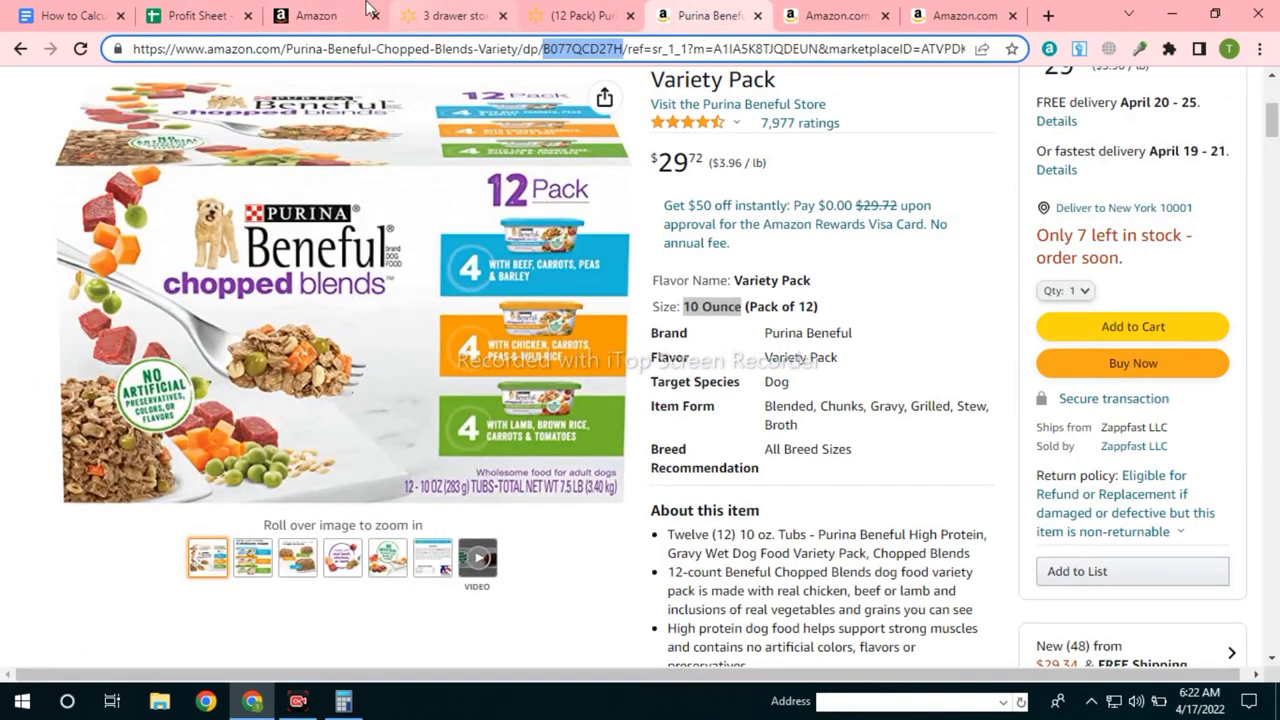
{"action": "left_click", "coordinate": [312, 10]}
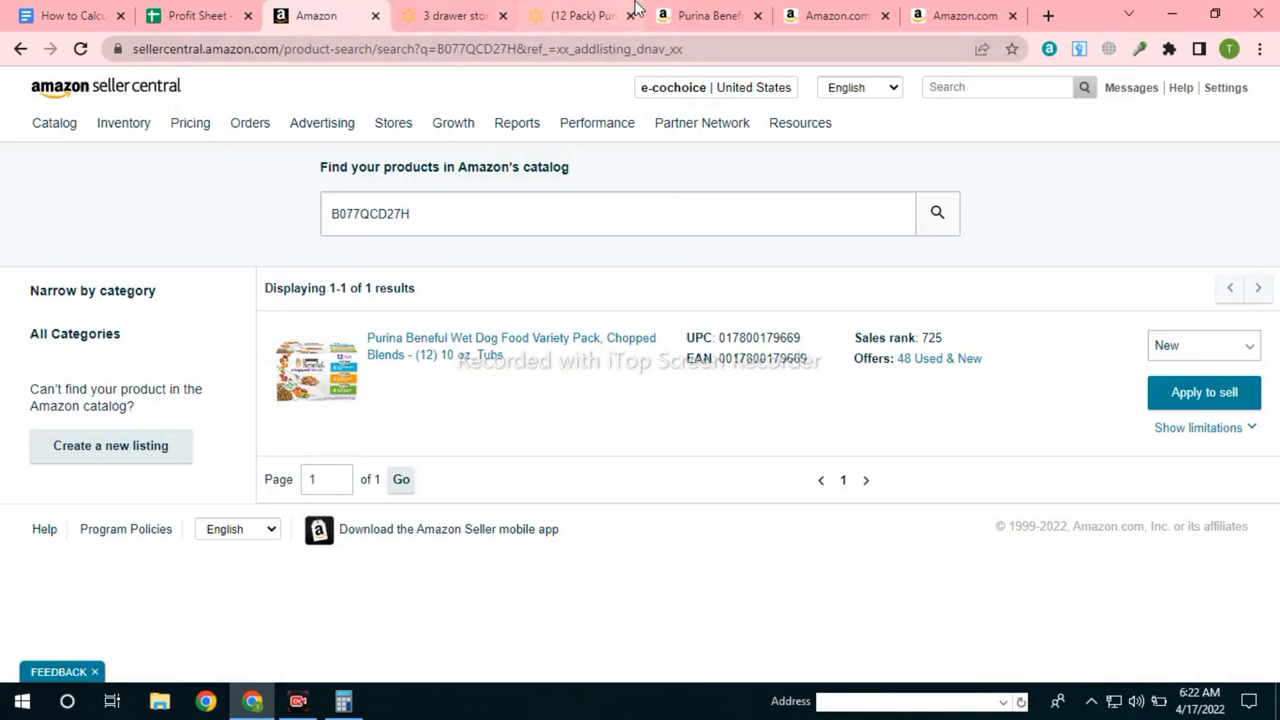
{"action": "left_click", "coordinate": [684, 12]}
{"action": "left_click", "coordinate": [553, 12]}
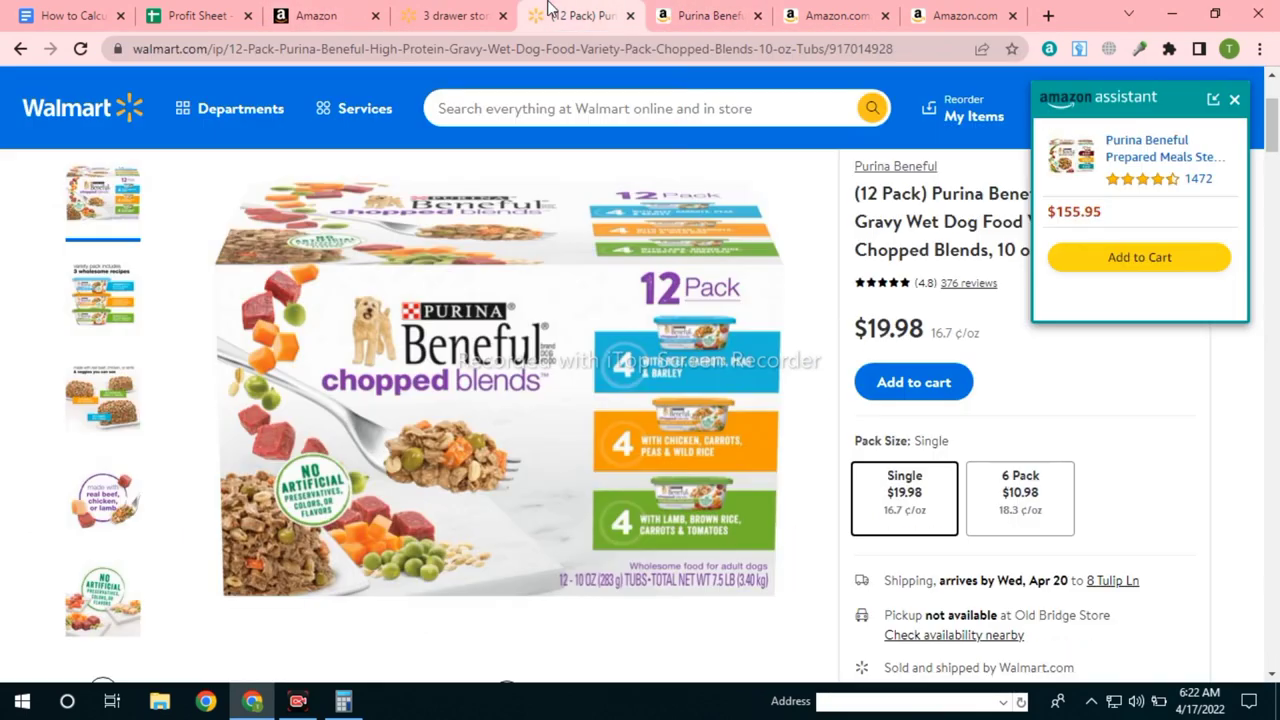
{"action": "left_click", "coordinate": [691, 12]}
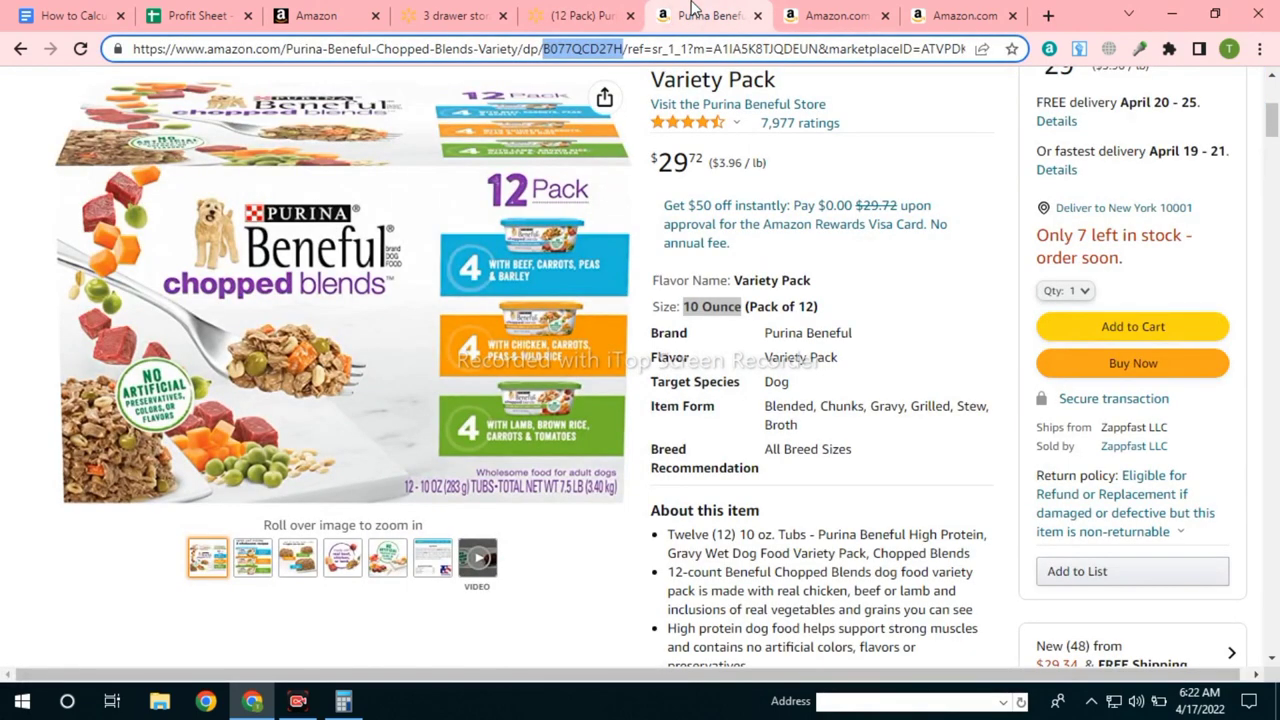
{"action": "left_click", "coordinate": [598, 12]}
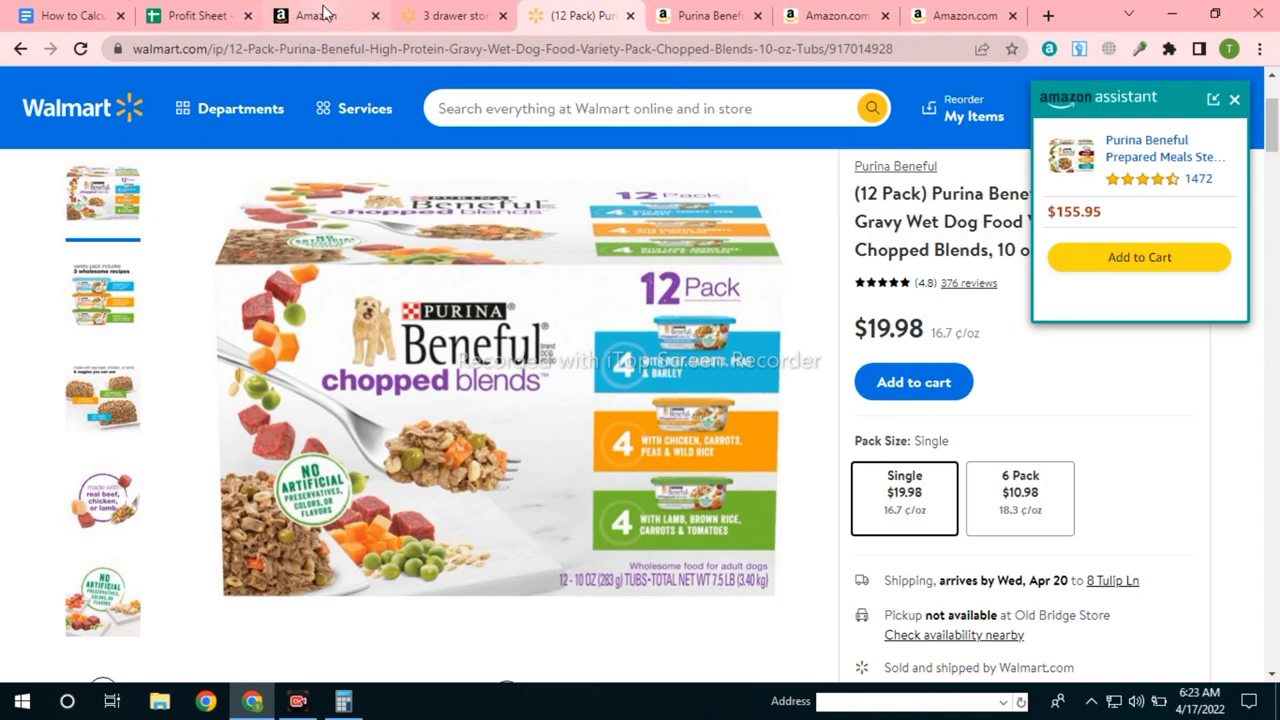
Clear the first product's tax rate in cell F2 on Sheet1 of the Profit Sheet.
{"action": "left_click", "coordinate": [198, 15]}
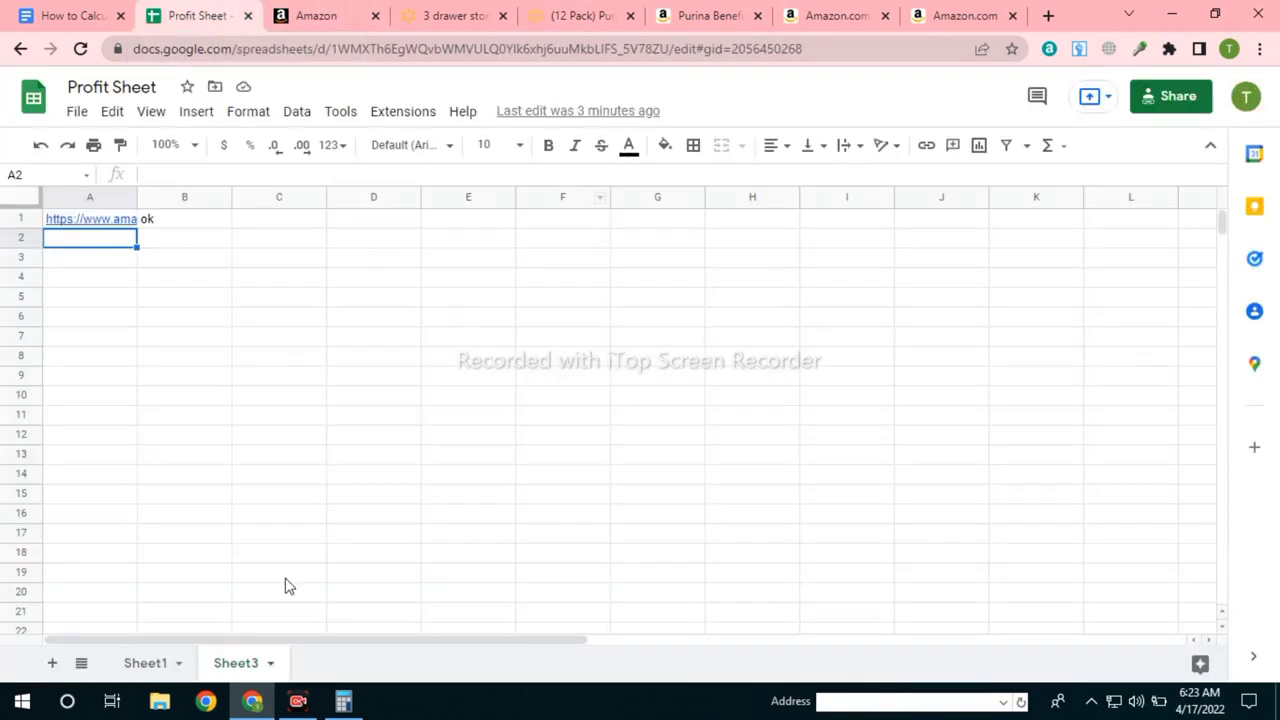
{"action": "left_click", "coordinate": [155, 674]}
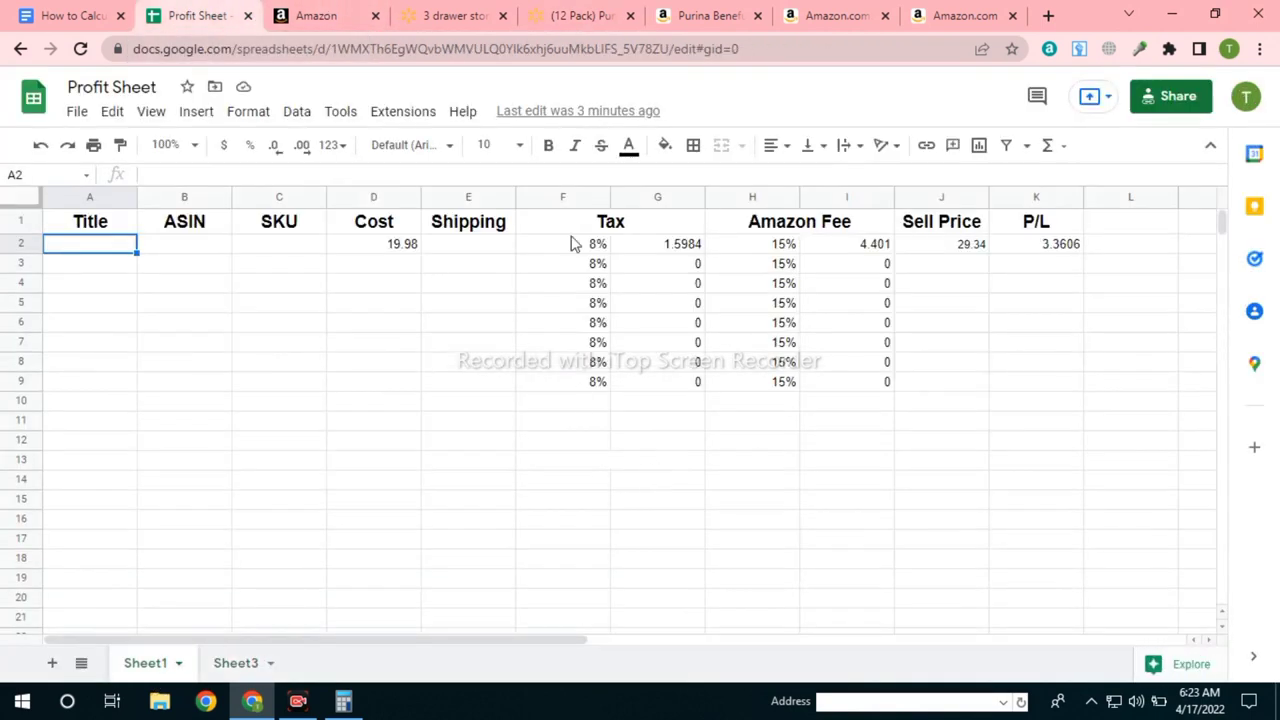
{"action": "left_click", "coordinate": [596, 255]}
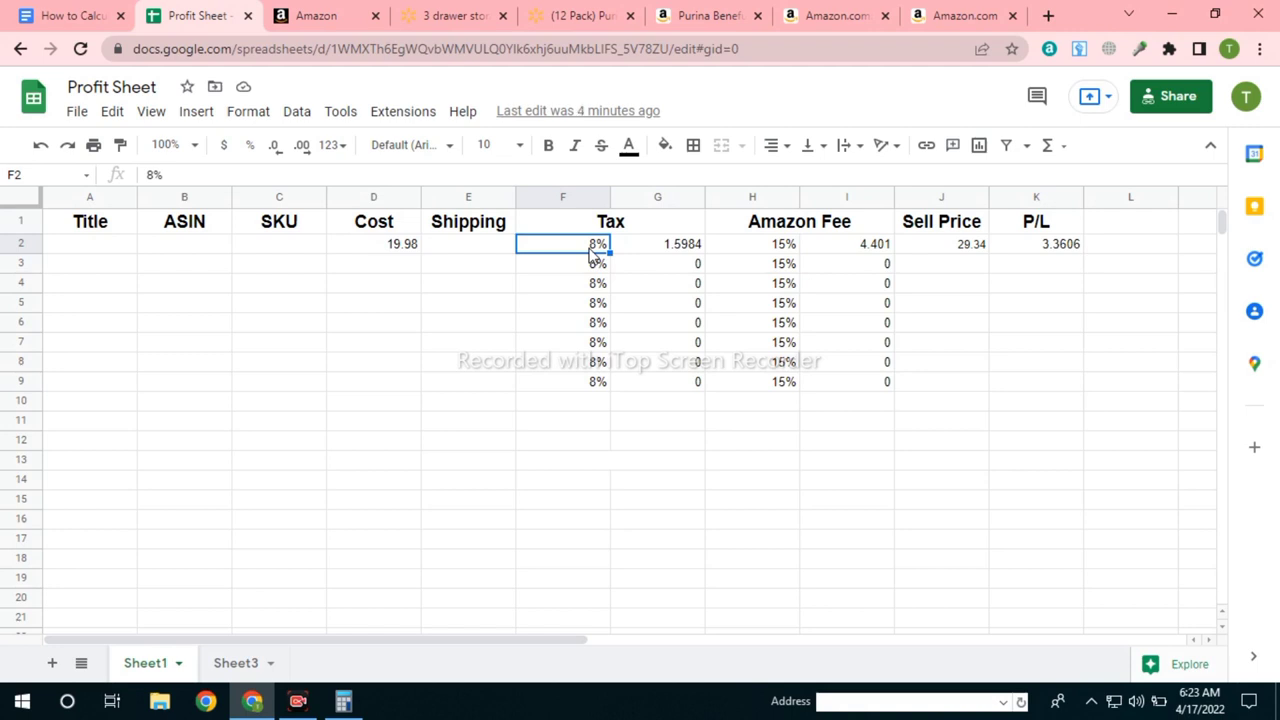
{"action": "left_click", "coordinate": [591, 263]}
{"action": "left_click", "coordinate": [590, 247]}
{"action": "key", "text": "Delete"}
{"action": "left_click", "coordinate": [551, 308]}
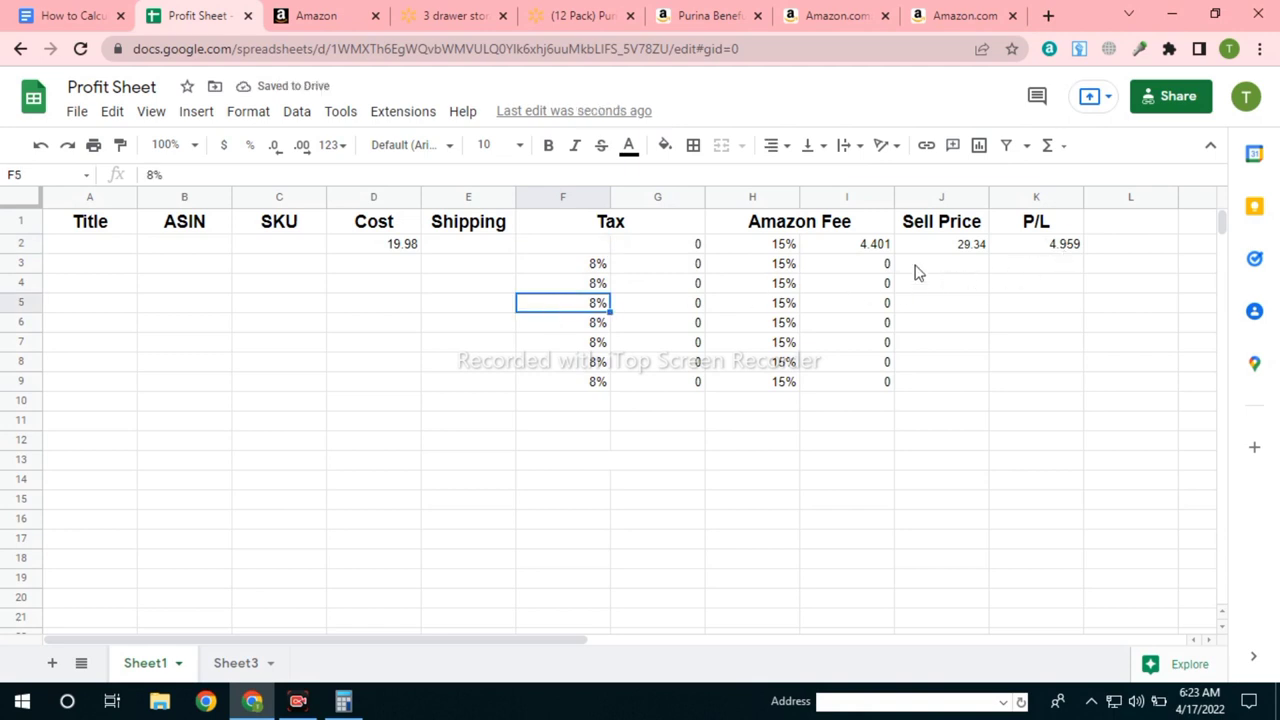
{"action": "left_click", "coordinate": [592, 250]}
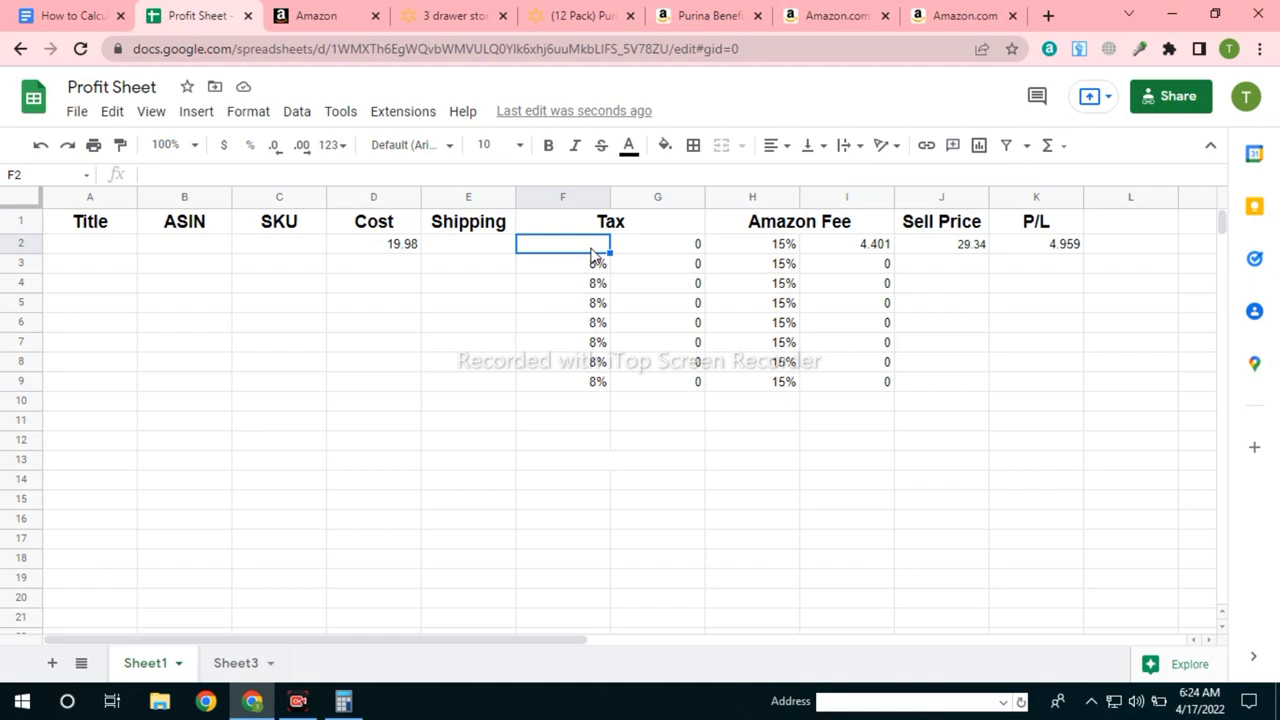
Search Google for "walmart credit card offers" and review the cash back rates on Walmart's credit card page.
{"action": "left_click", "coordinate": [1048, 15]}
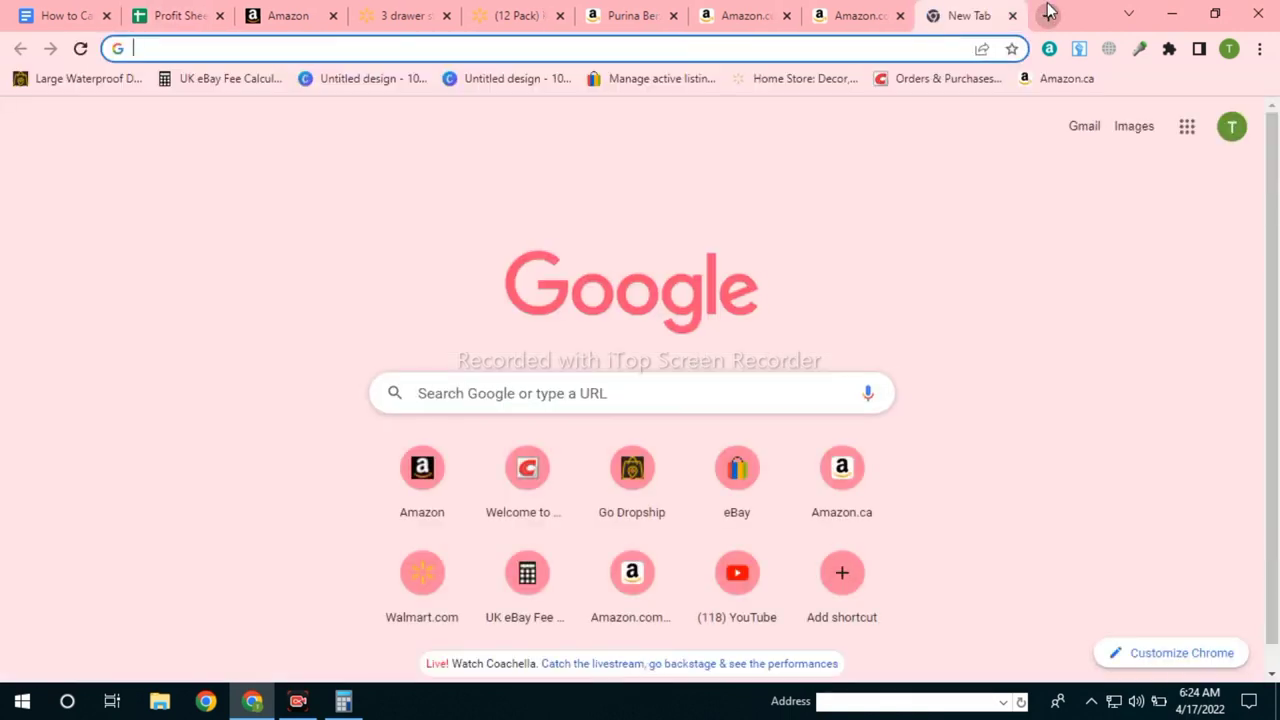
{"action": "type", "text": "walmart "}
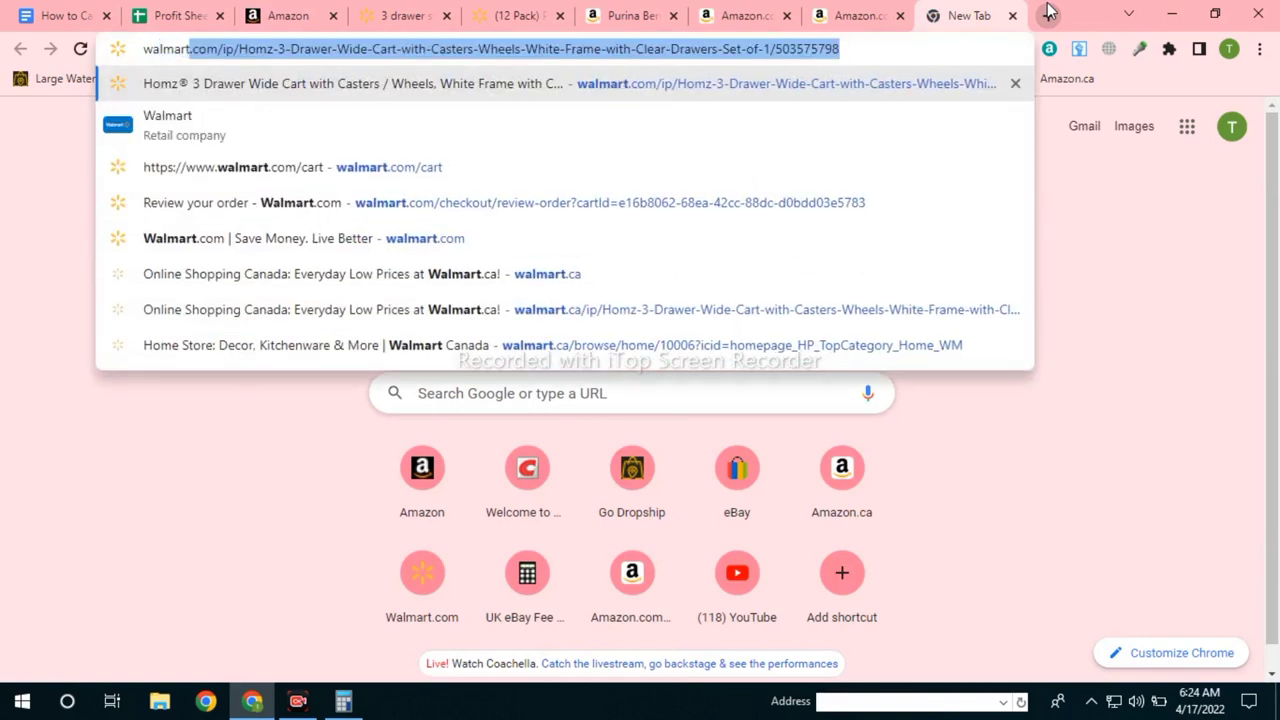
{"action": "type", "text": "cre"}
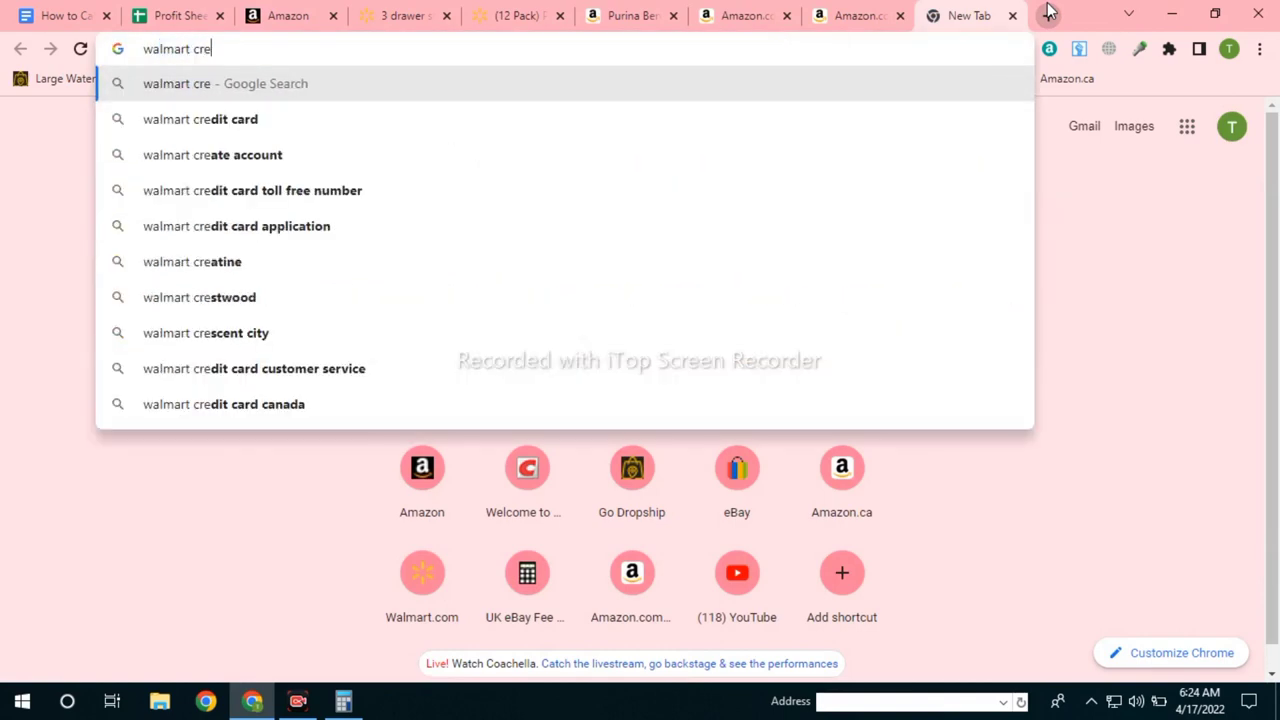
{"action": "type", "text": "dit"}
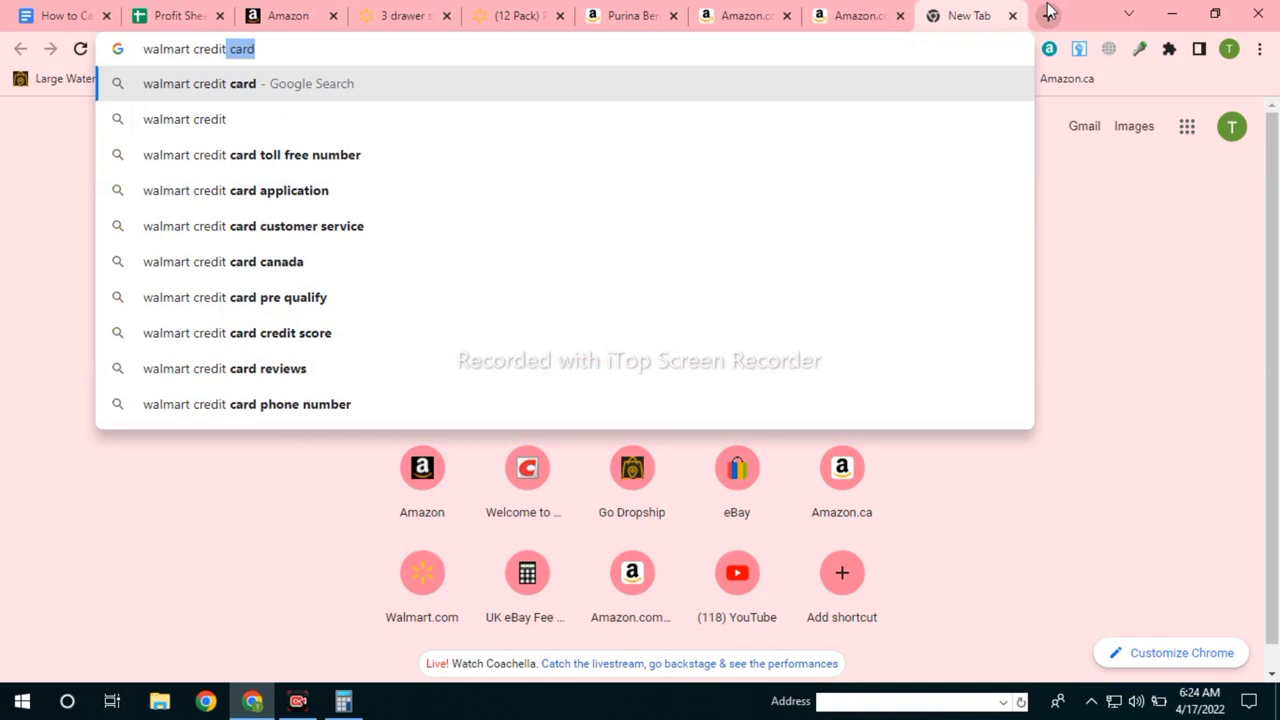
{"action": "key", "text": "Right"}
{"action": "type", "text": "offer"}
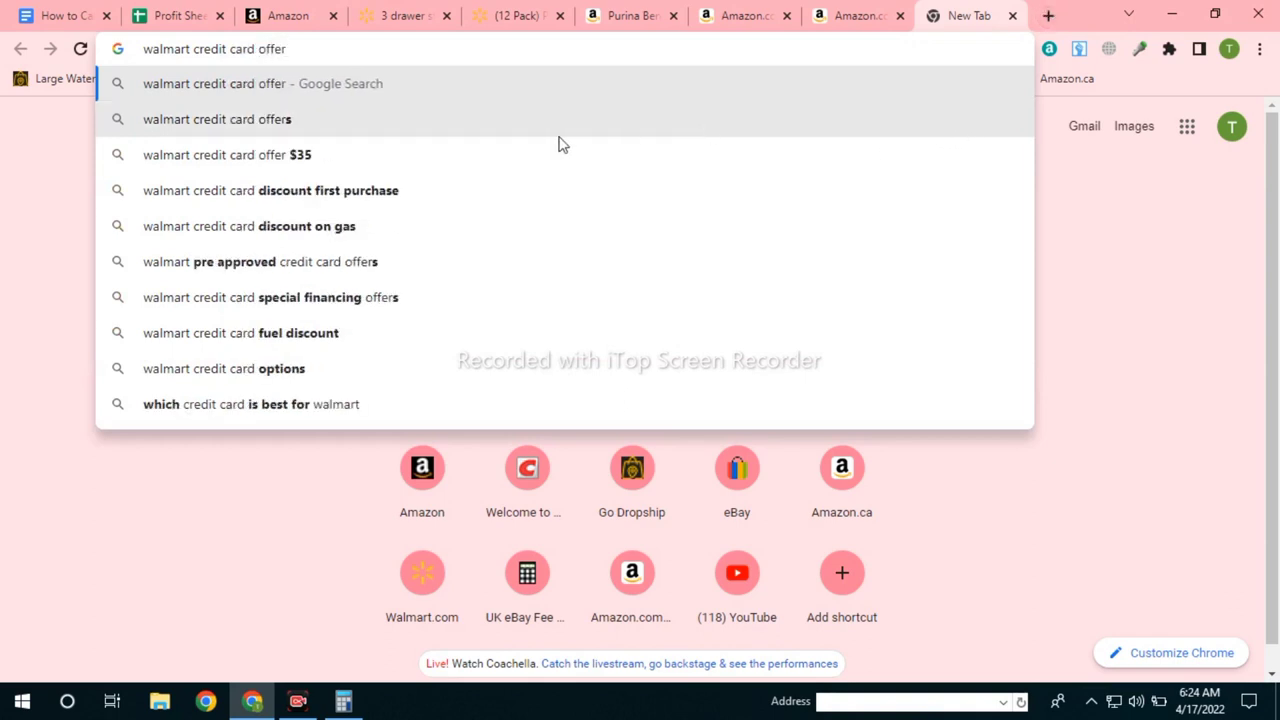
{"action": "left_click", "coordinate": [549, 120]}
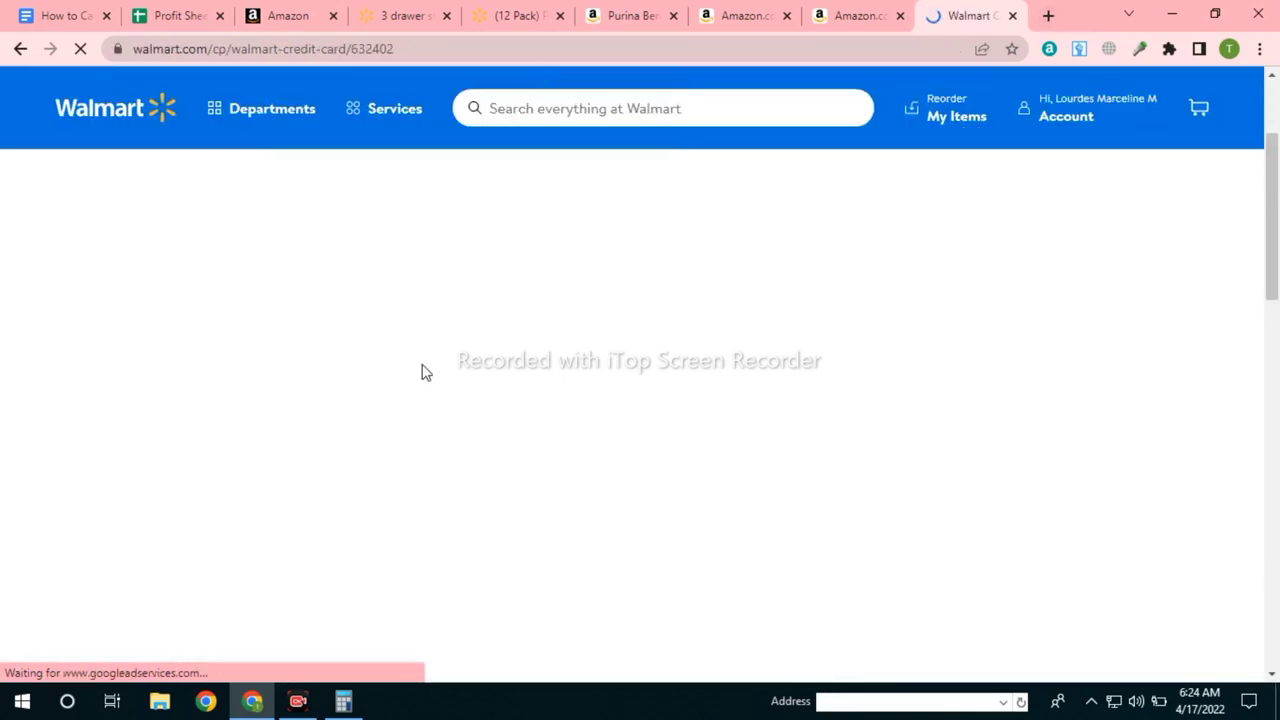
{"action": "scroll", "coordinate": [428, 375], "scroll_direction": "down", "scroll_amount": 3}
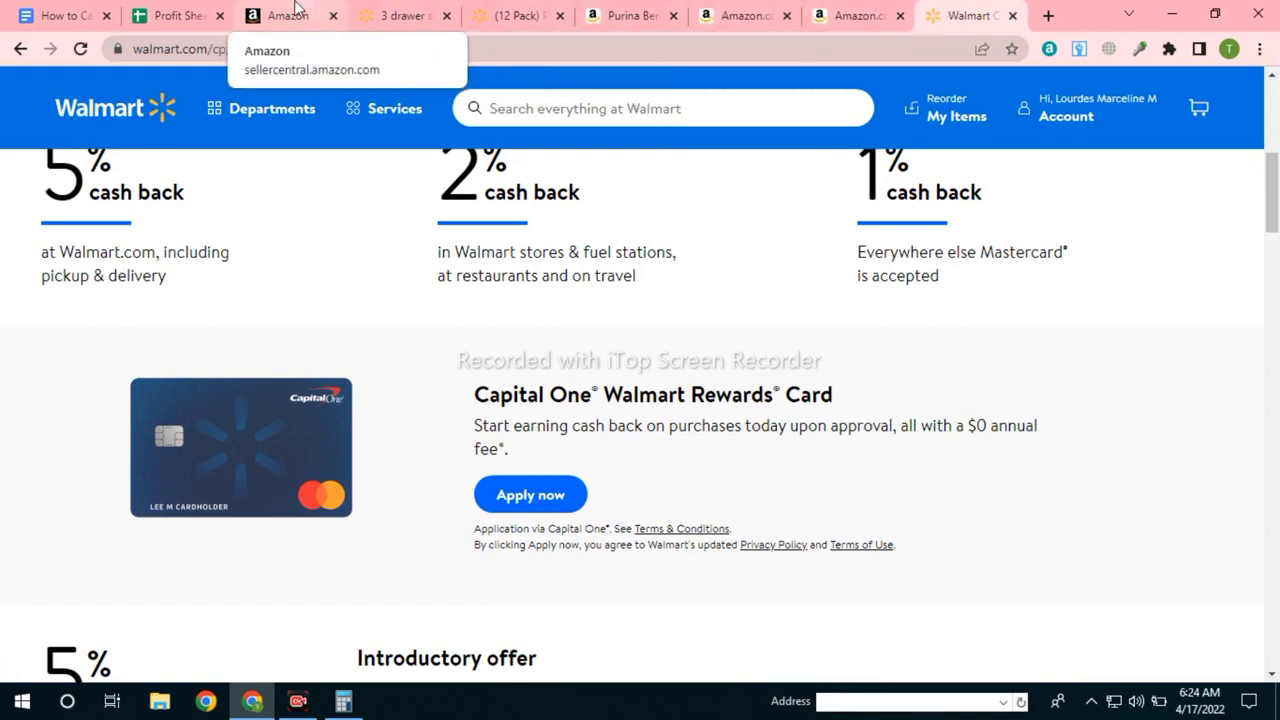
Check the first product's profit formula in the Profit Sheet and undo the removal of its tax rate.
{"action": "left_click", "coordinate": [175, 15]}
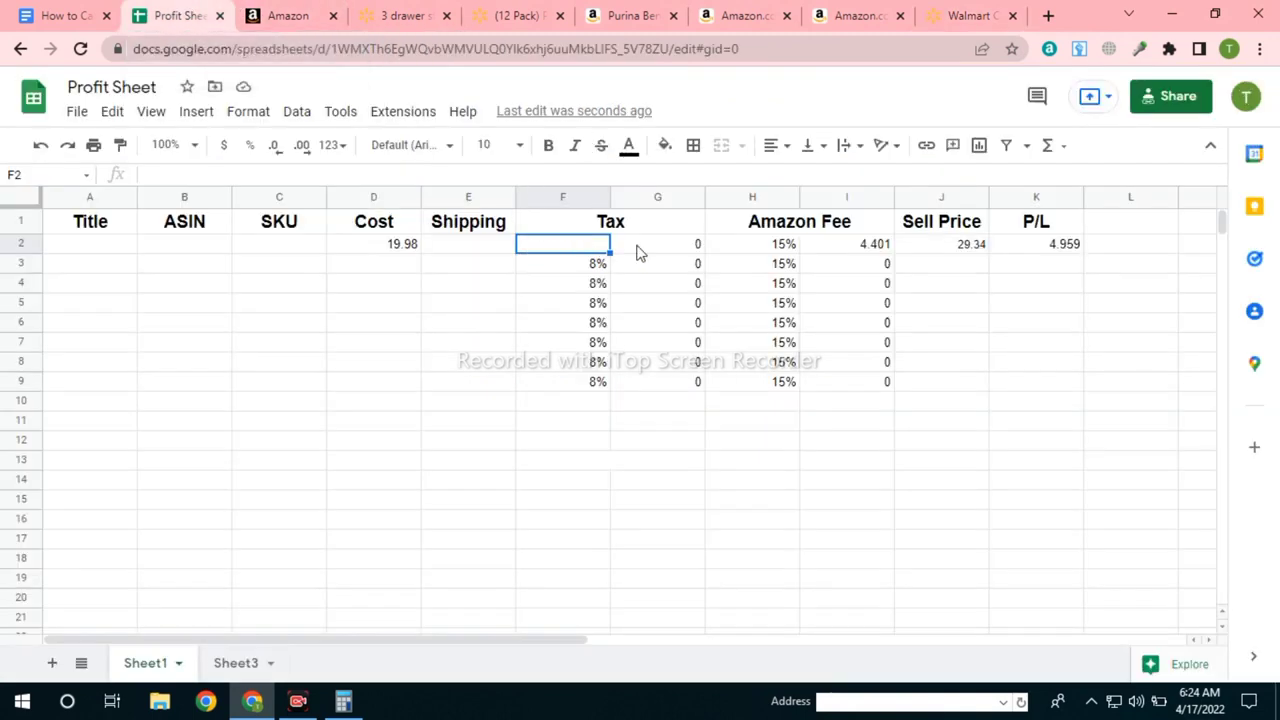
{"action": "left_click", "coordinate": [1060, 246]}
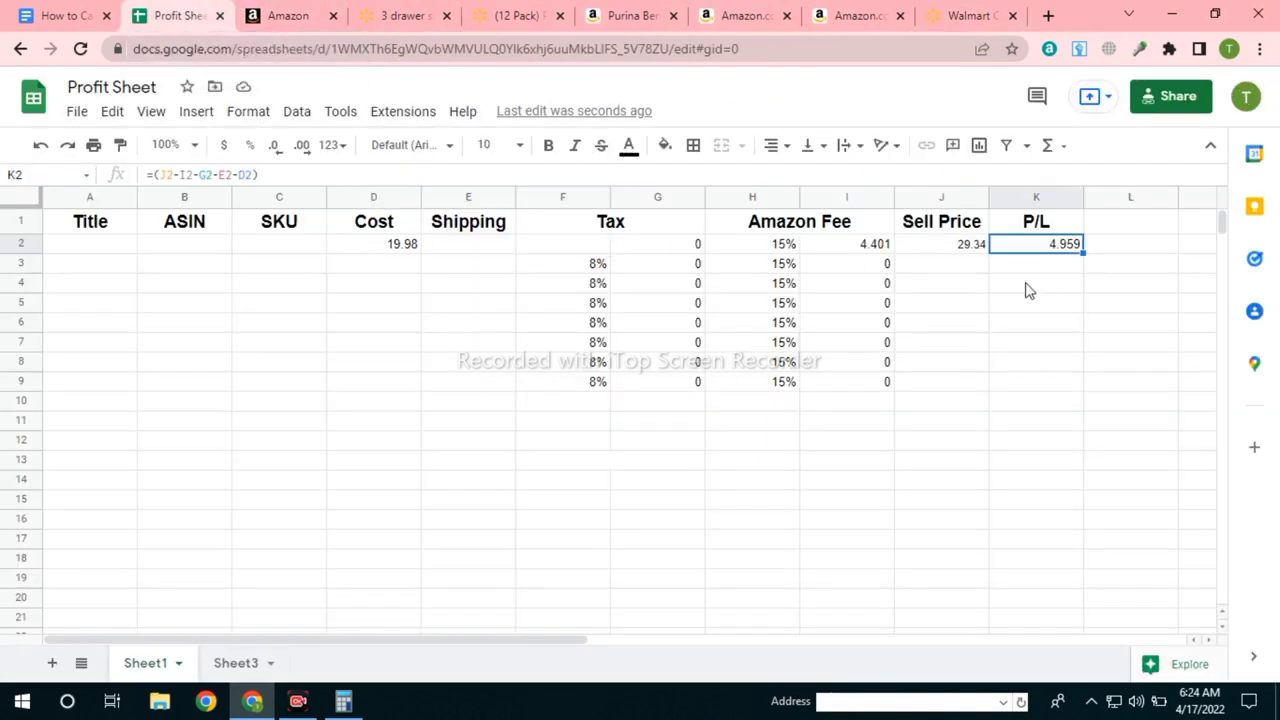
{"action": "key", "text": "ctrl+z"}
{"action": "left_click", "coordinate": [1050, 306]}
{"action": "left_click", "coordinate": [1050, 270]}
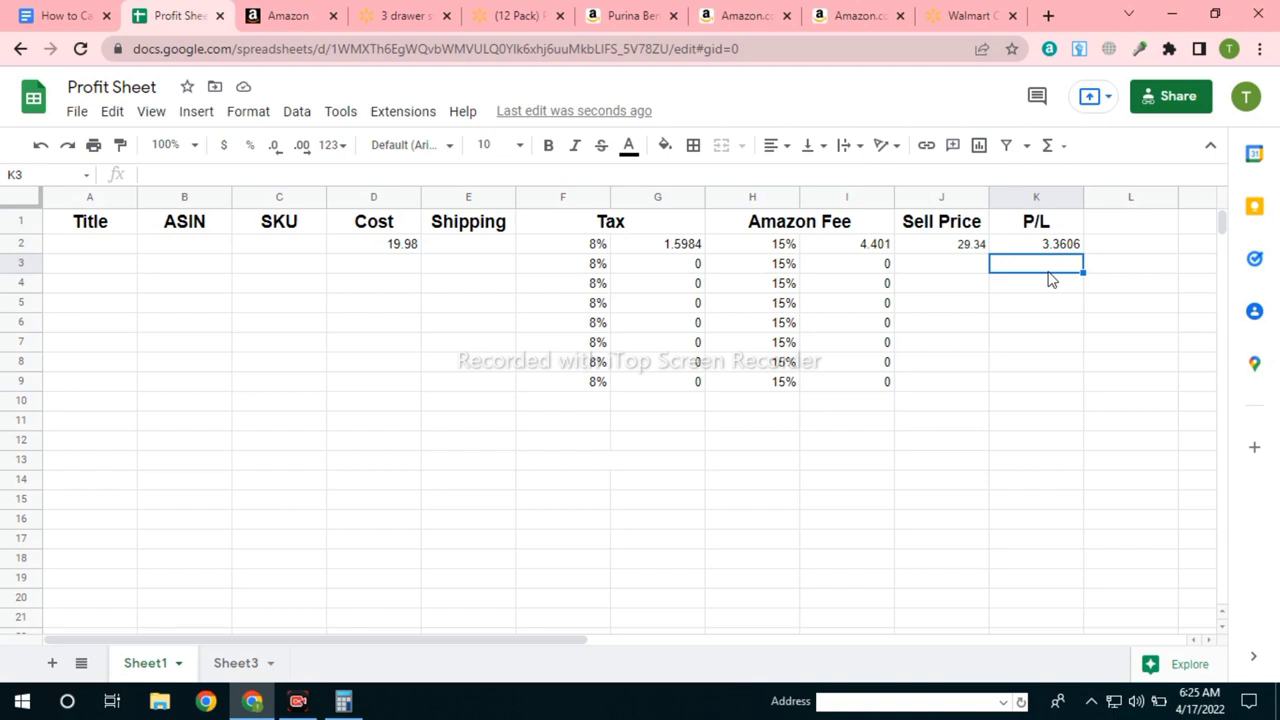
Review the Purina Beneful listing on Amazon and check its sell price and tax rate in the Profit Sheet.
{"action": "left_click", "coordinate": [395, 14]}
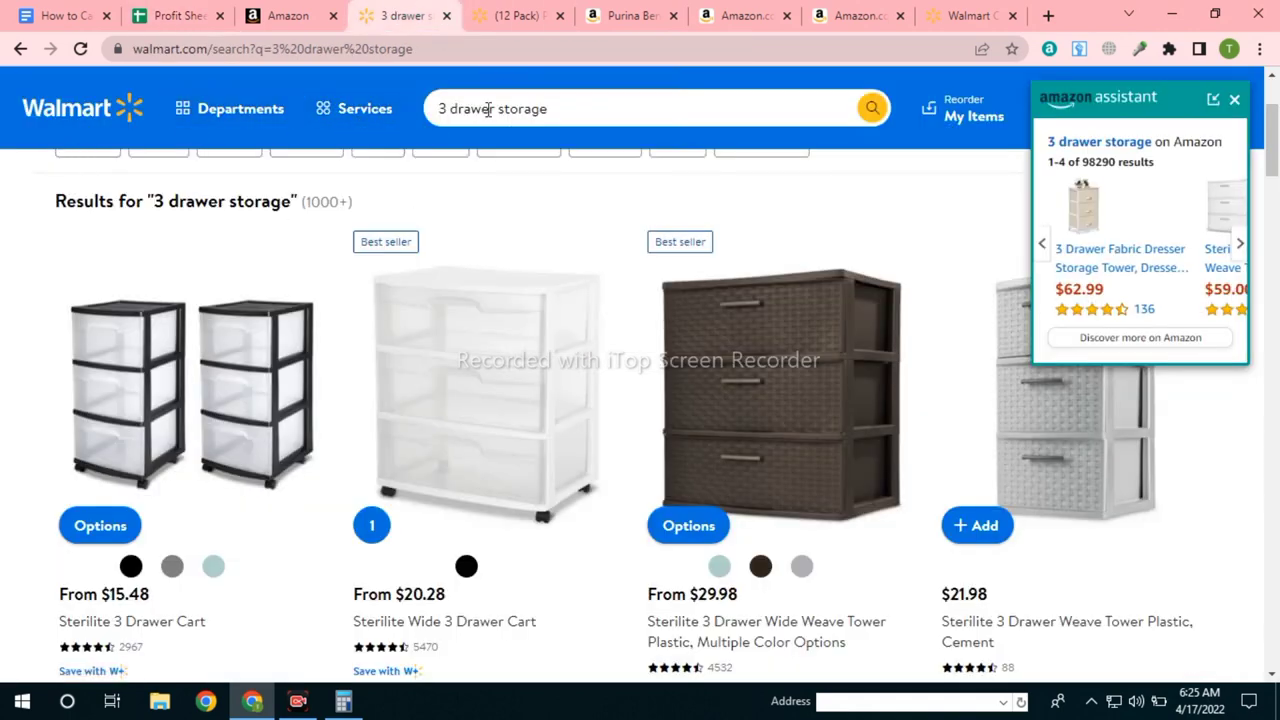
{"action": "left_click", "coordinate": [528, 12]}
{"action": "left_click", "coordinate": [634, 15]}
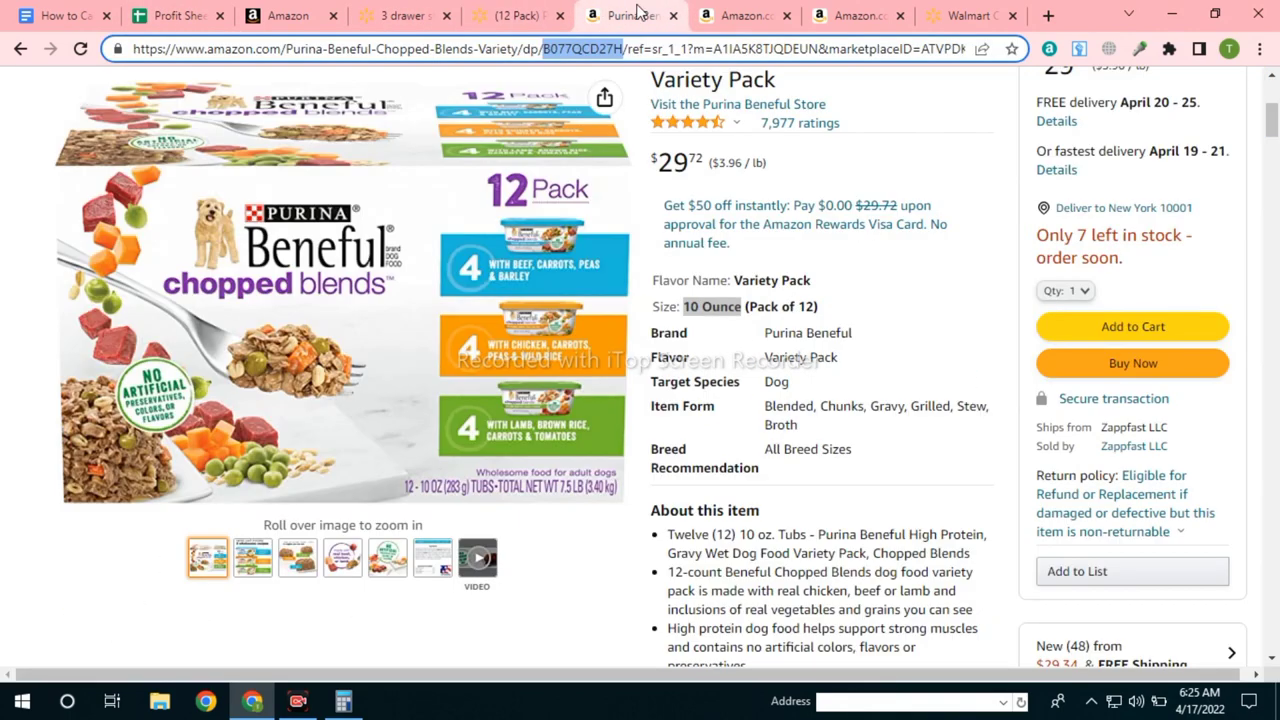
{"action": "scroll", "coordinate": [675, 200], "scroll_direction": "up", "scroll_amount": 1}
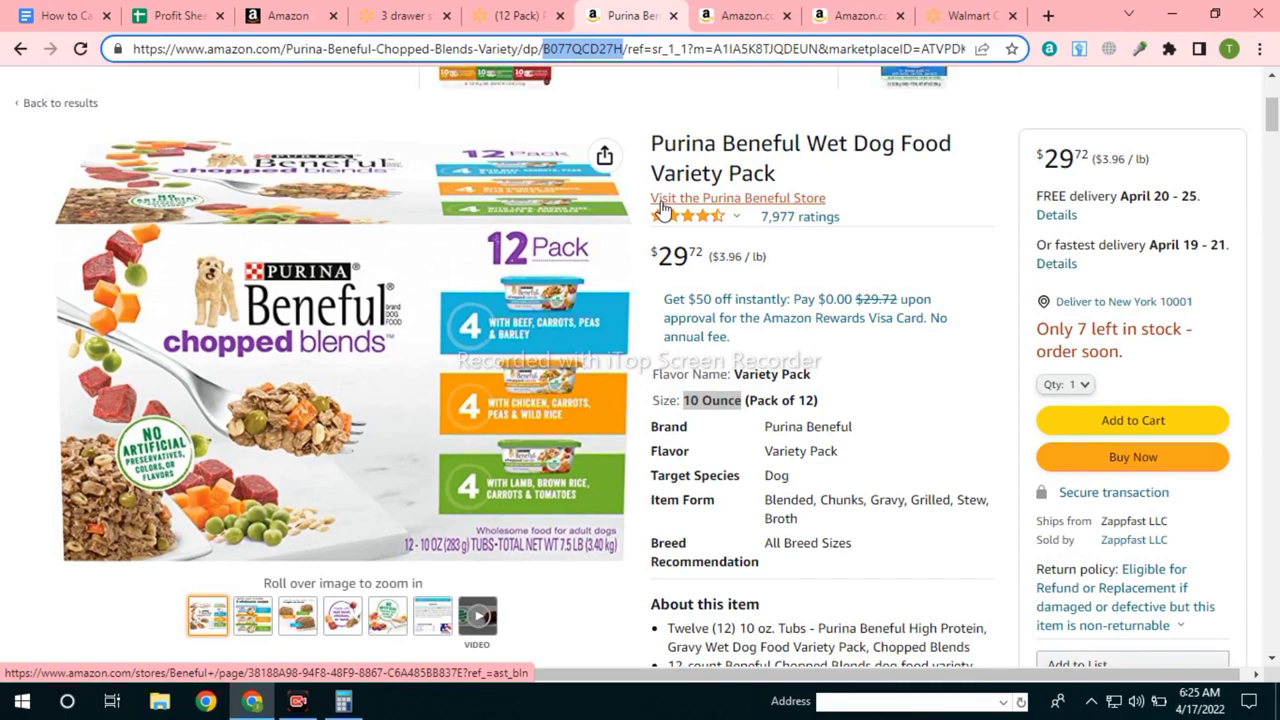
{"action": "left_click", "coordinate": [172, 10]}
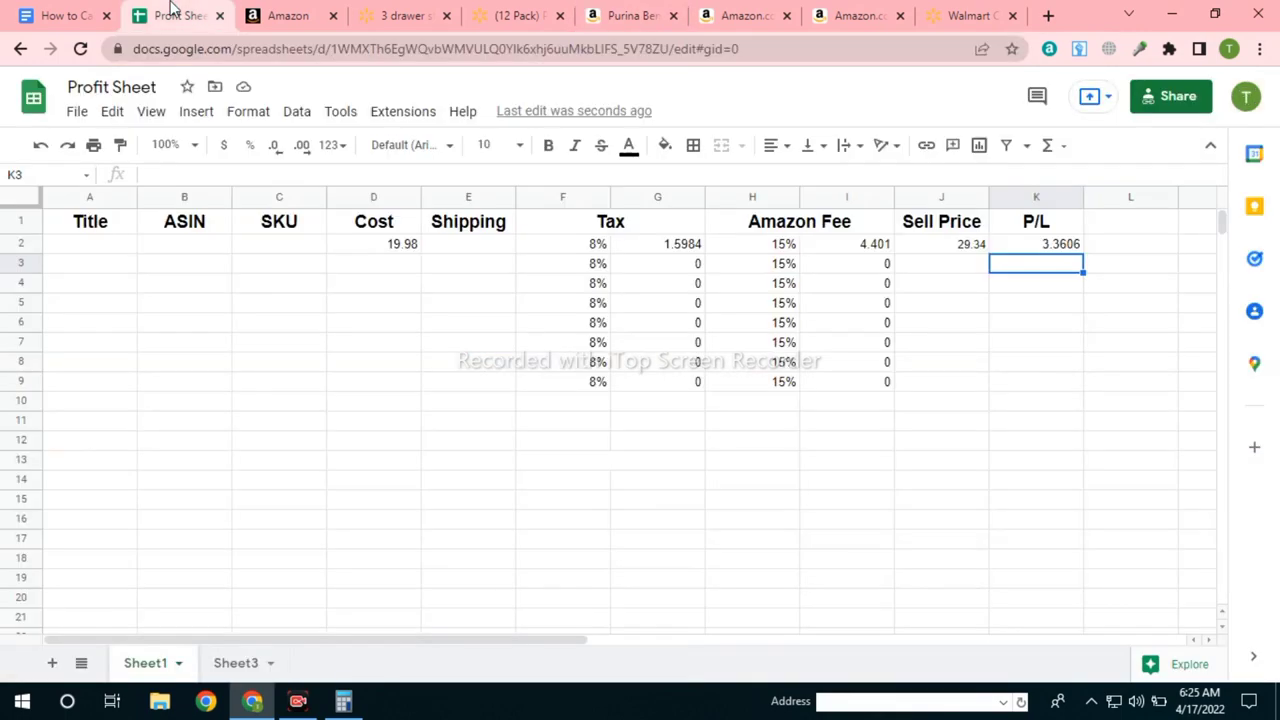
{"action": "left_click", "coordinate": [968, 252]}
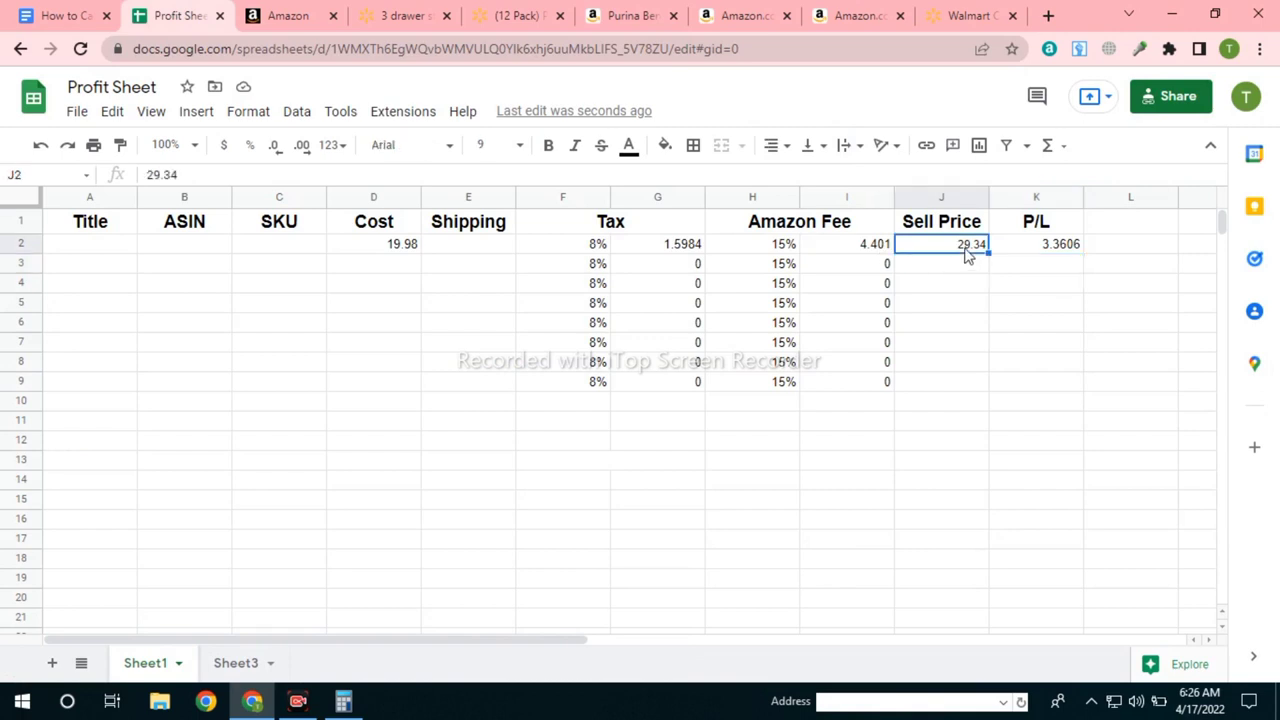
{"action": "left_click", "coordinate": [597, 252]}
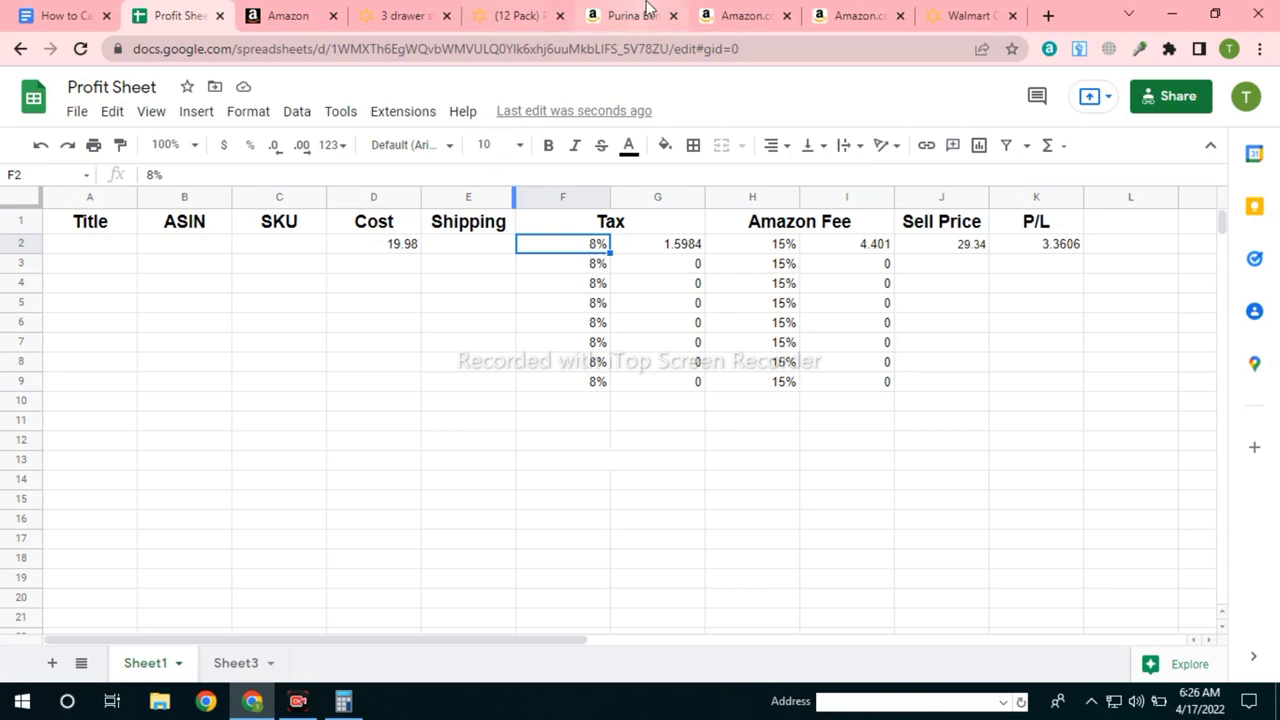
Browse further products on the competing seller's Amazon storefront, including their prices and sales ranks.
{"action": "left_click", "coordinate": [722, 14]}
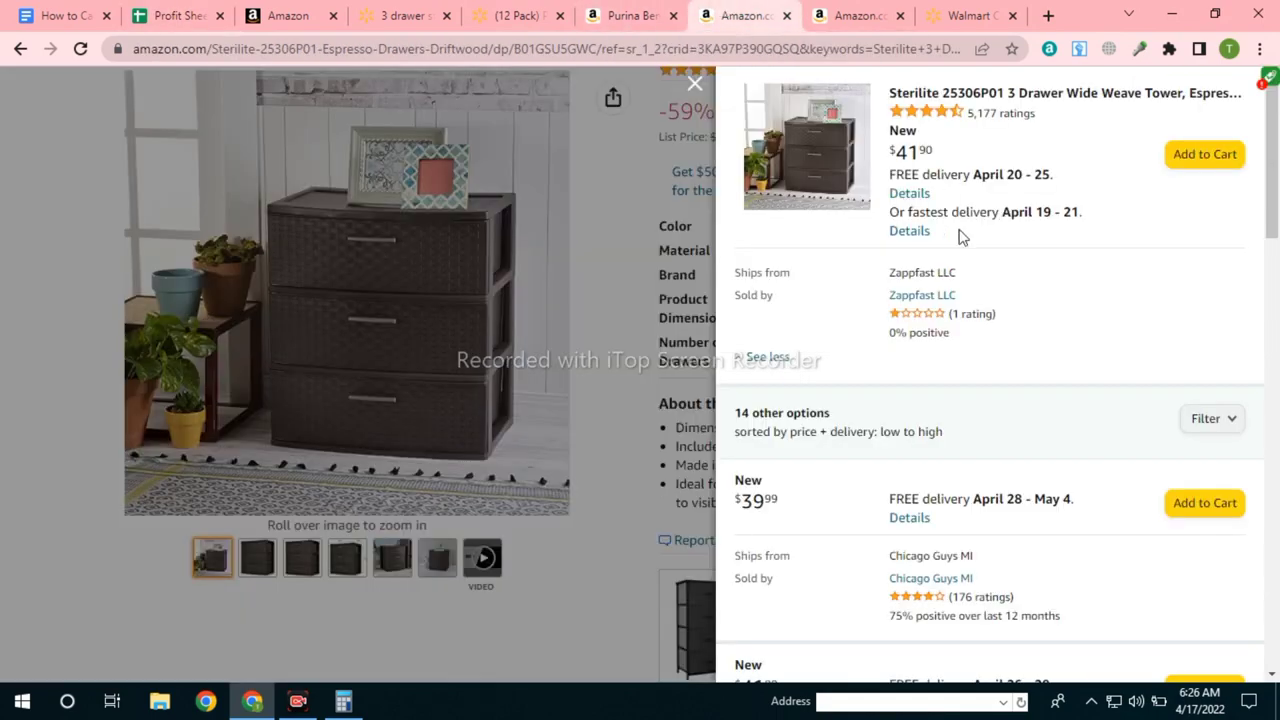
{"action": "left_click", "coordinate": [962, 16]}
{"action": "left_click", "coordinate": [762, 12]}
{"action": "left_click", "coordinate": [882, 25]}
{"action": "scroll", "coordinate": [478, 400], "scroll_direction": "down", "scroll_amount": 15}
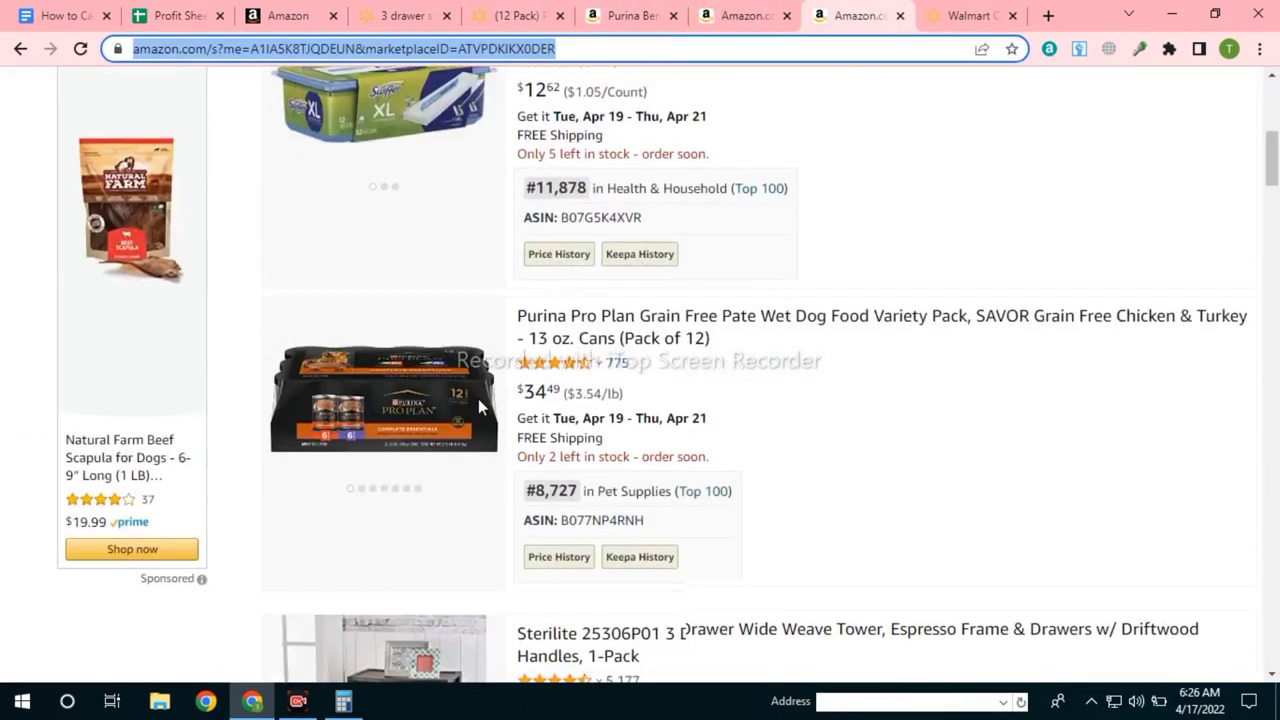